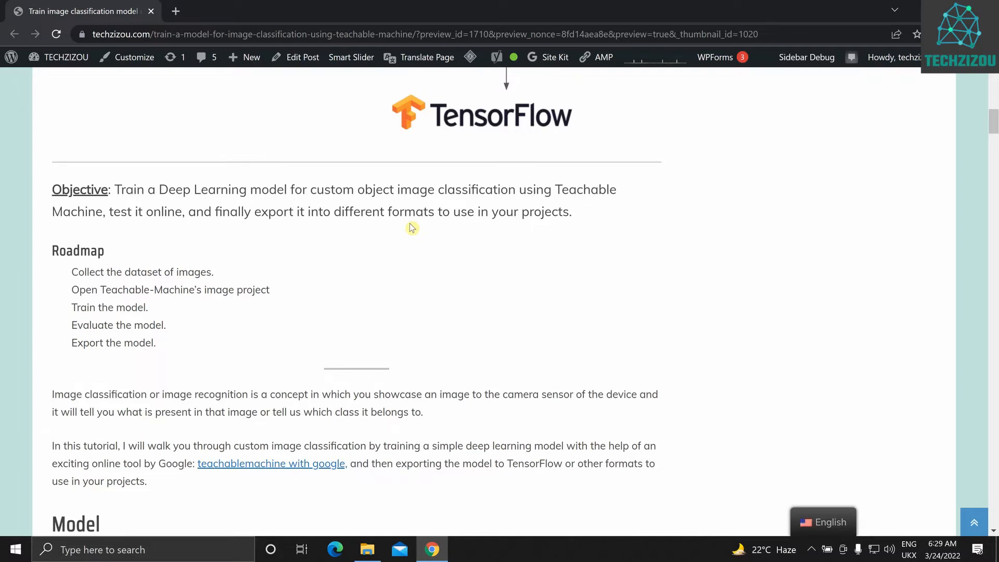
Open the TECHZIZOU site's home page in a new tab and switch to it
{"action": "scroll", "coordinate": [411, 228], "scroll_direction": "down", "scroll_amount": 1}
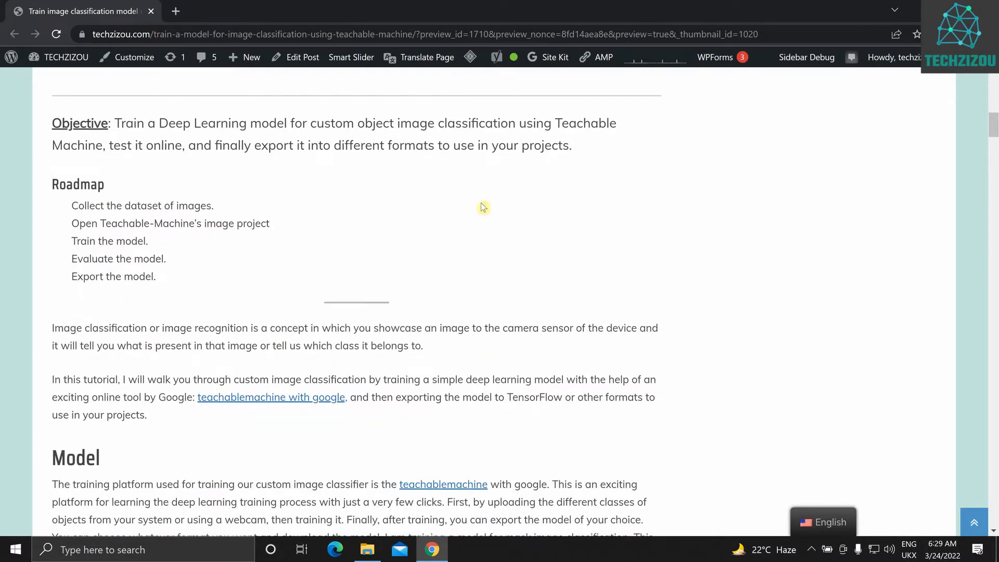
{"action": "scroll", "coordinate": [184, 266], "scroll_direction": "down", "scroll_amount": 1}
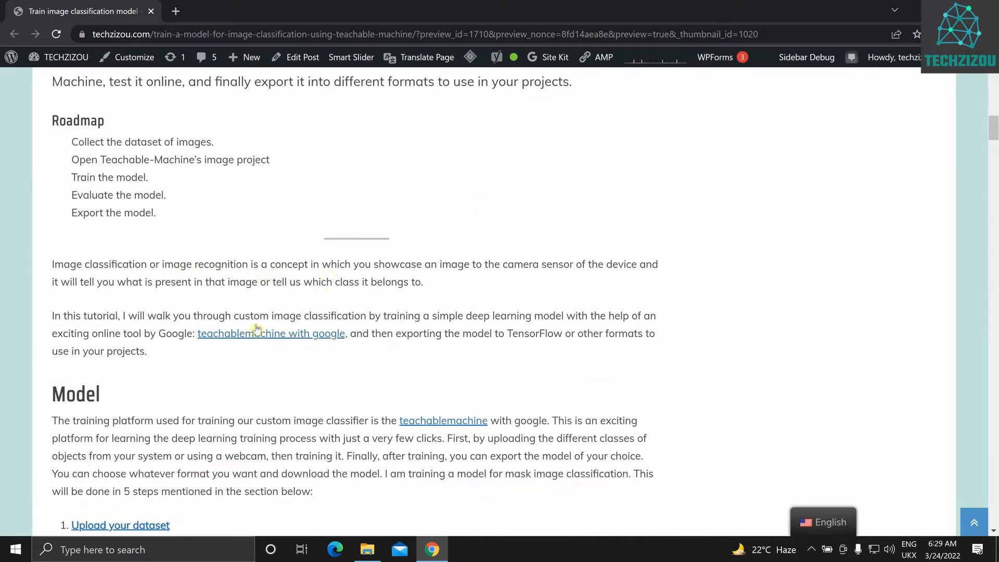
{"action": "scroll", "coordinate": [129, 170], "scroll_direction": "up", "scroll_amount": 10}
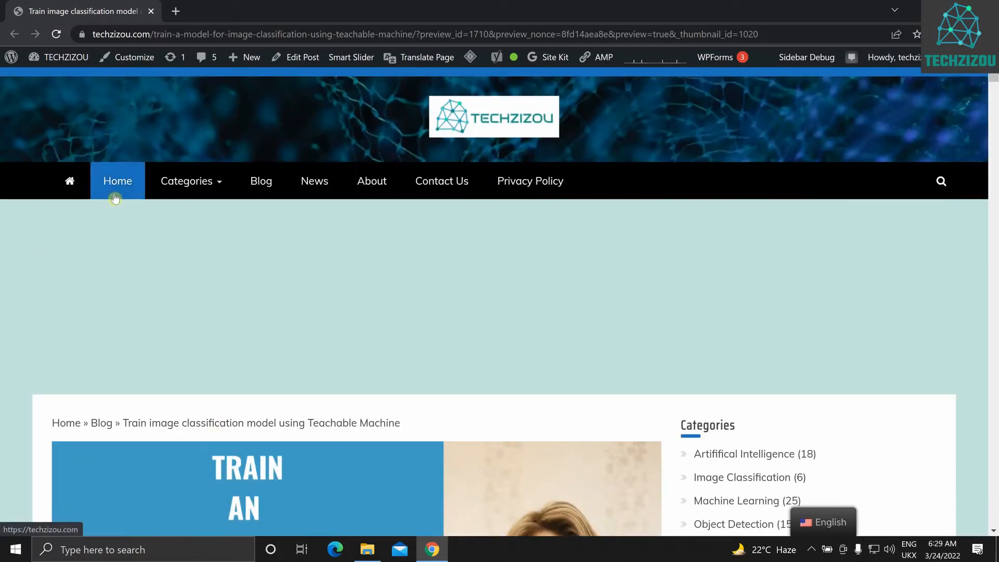
{"action": "right_click", "coordinate": [115, 198]}
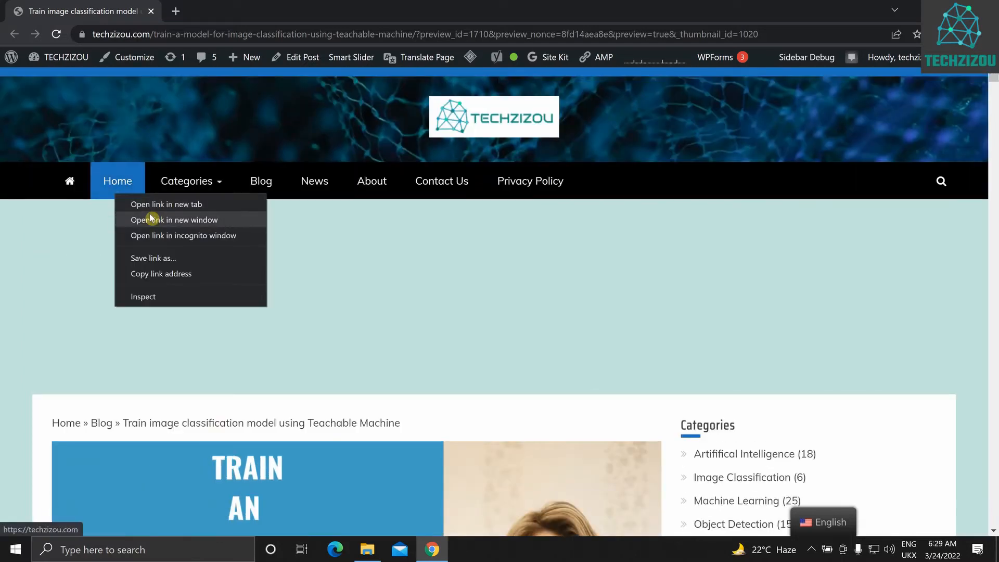
{"action": "left_click", "coordinate": [124, 202]}
{"action": "left_click", "coordinate": [203, 11]}
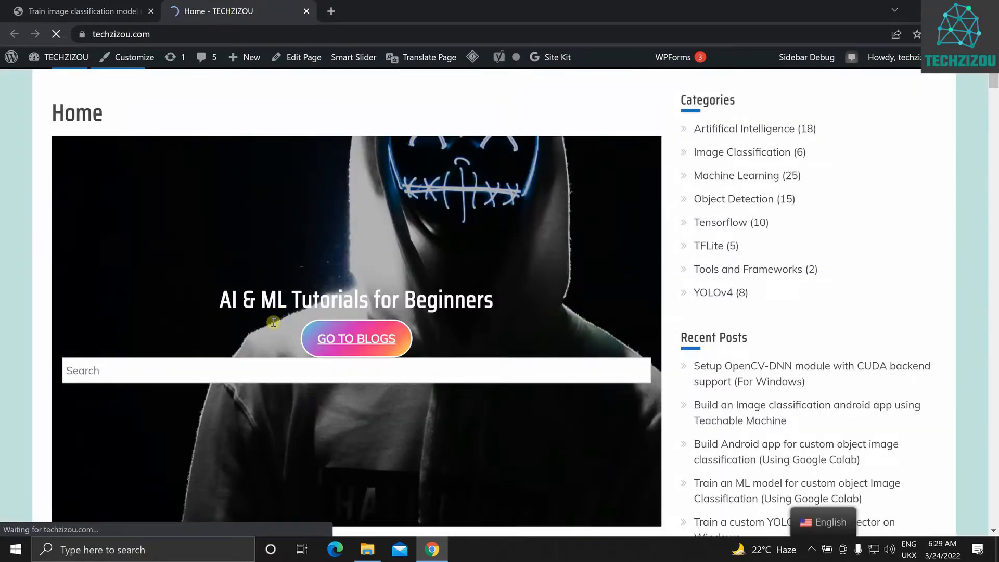
Examine the home page's Image Classification vs Object Detection section and close its tab
{"action": "scroll", "coordinate": [273, 322], "scroll_direction": "down", "scroll_amount": 5}
{"action": "scroll", "coordinate": [274, 326], "scroll_direction": "down", "scroll_amount": 4}
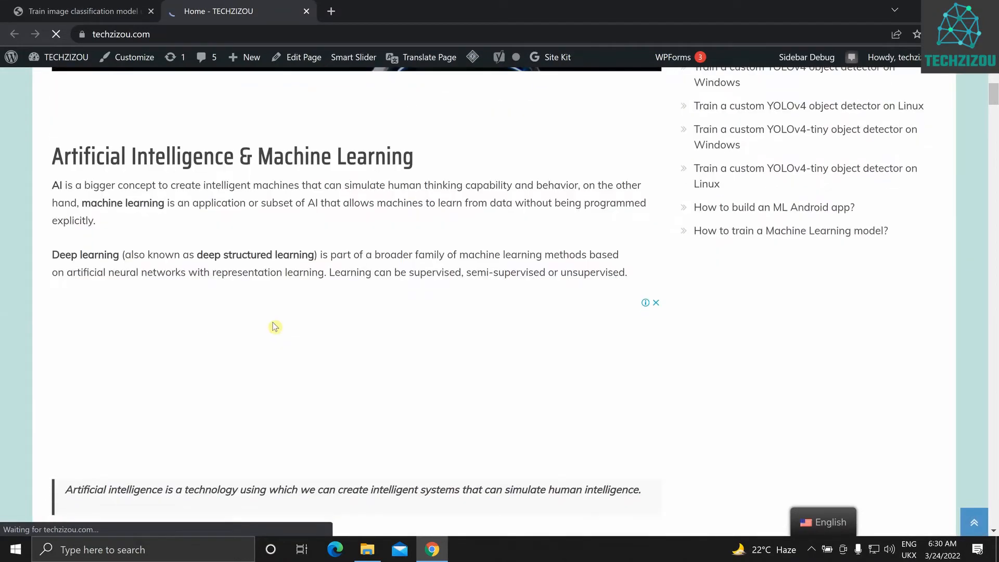
{"action": "scroll", "coordinate": [275, 326], "scroll_direction": "down", "scroll_amount": 12}
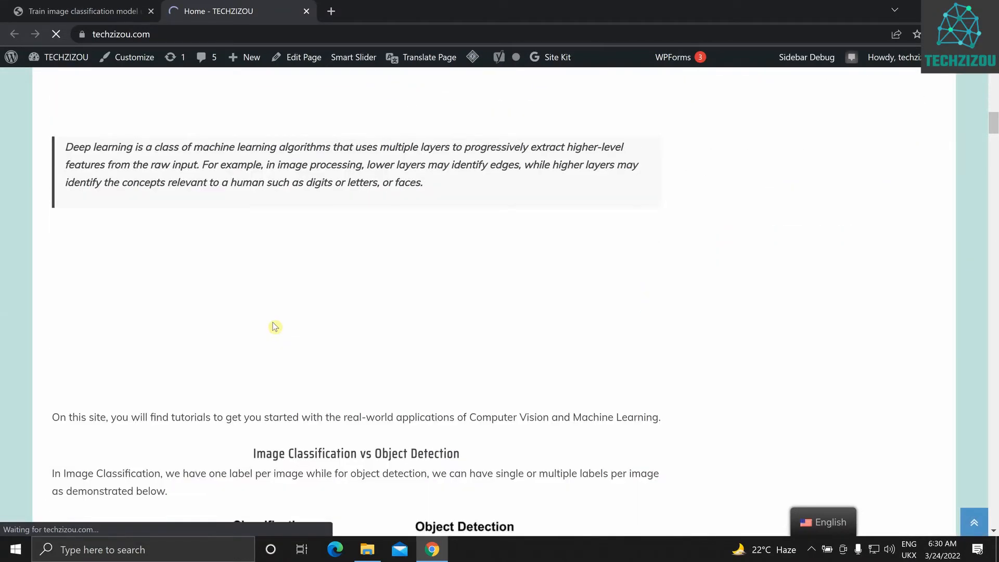
{"action": "scroll", "coordinate": [273, 326], "scroll_direction": "down", "scroll_amount": 3}
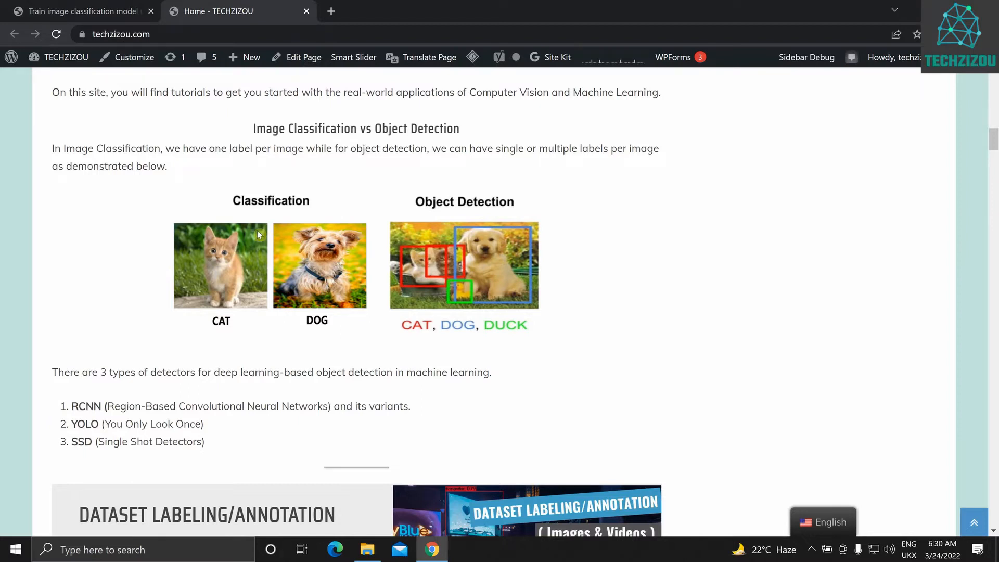
{"action": "scroll", "coordinate": [262, 234], "scroll_direction": "up", "scroll_amount": 3}
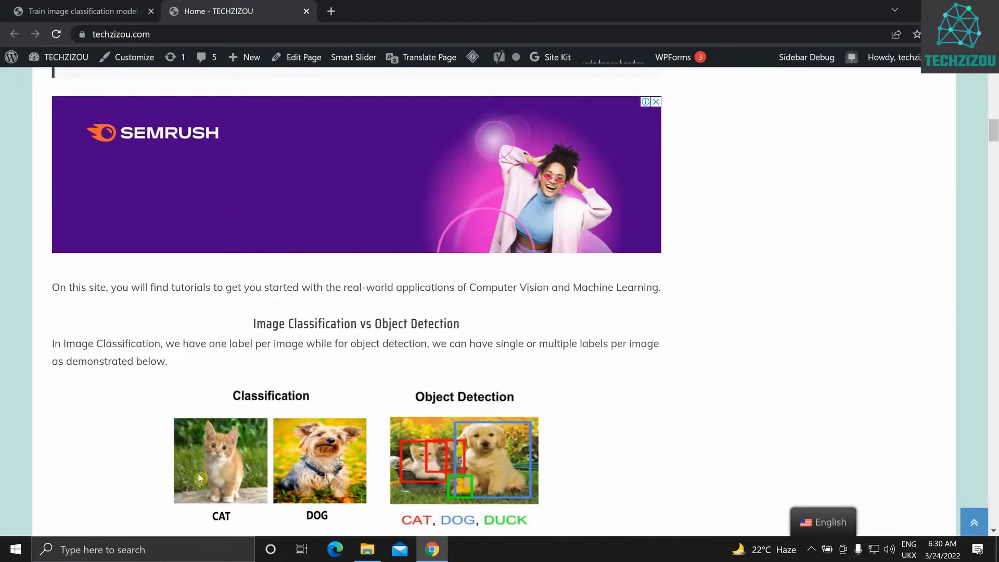
{"action": "left_click", "coordinate": [306, 12]}
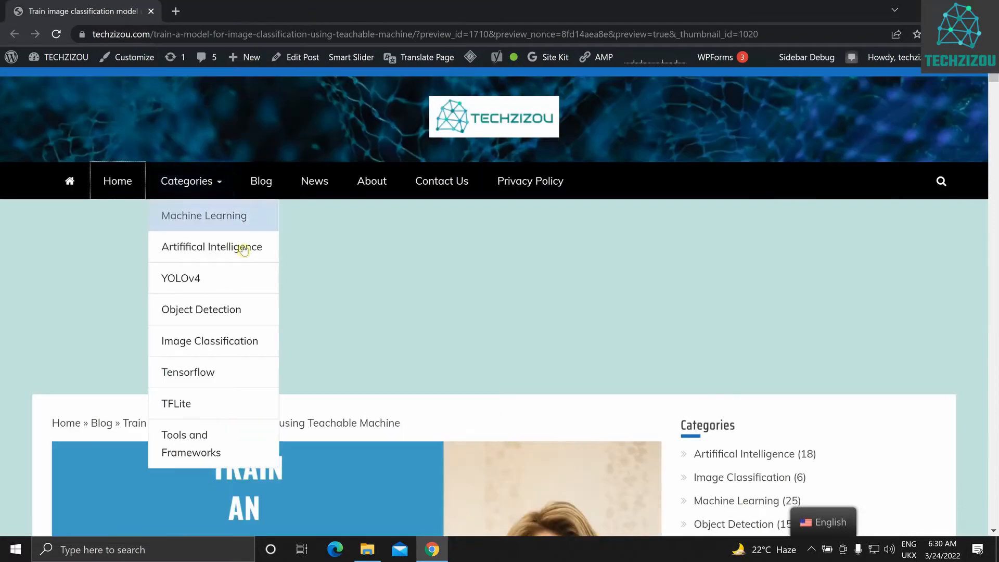
Open the Teachable-Machine site linked in the tutorial's "To start" heading in a new tab and switch to it
{"action": "scroll", "coordinate": [203, 232], "scroll_direction": "down", "scroll_amount": 10}
{"action": "scroll", "coordinate": [201, 227], "scroll_direction": "down", "scroll_amount": 8}
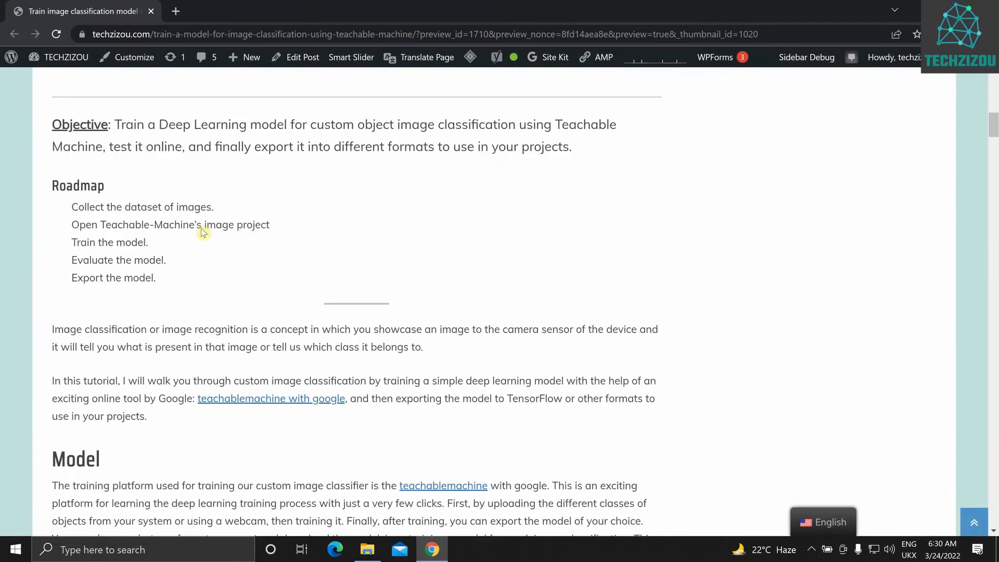
{"action": "scroll", "coordinate": [203, 232], "scroll_direction": "down", "scroll_amount": 2}
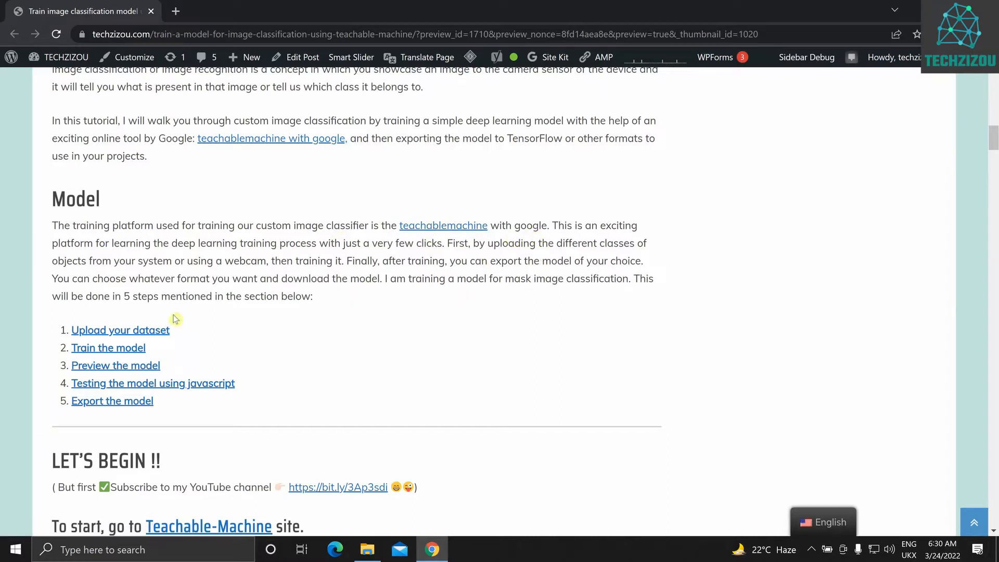
{"action": "scroll", "coordinate": [175, 318], "scroll_direction": "down", "scroll_amount": 1}
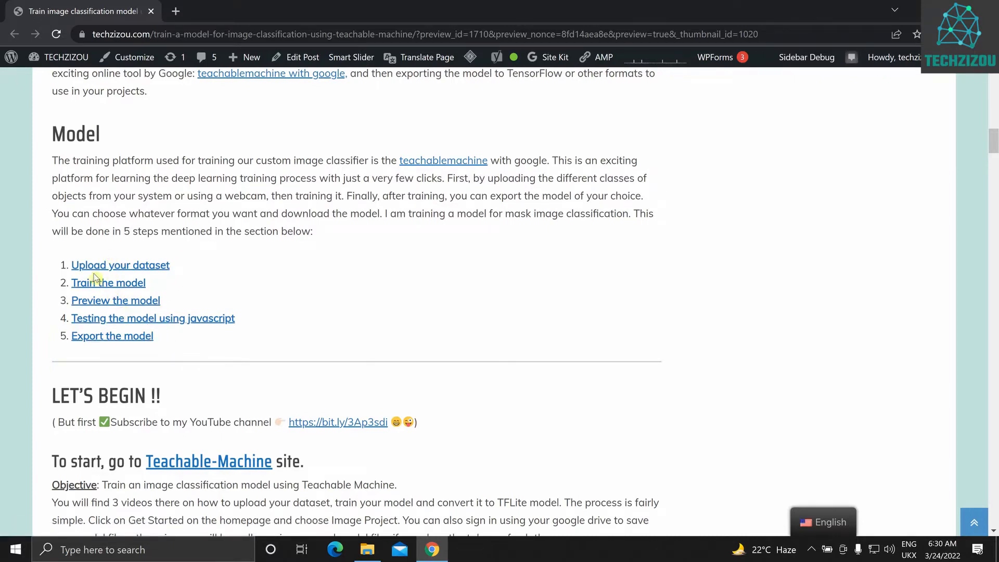
{"action": "scroll", "coordinate": [173, 329], "scroll_direction": "down", "scroll_amount": 3}
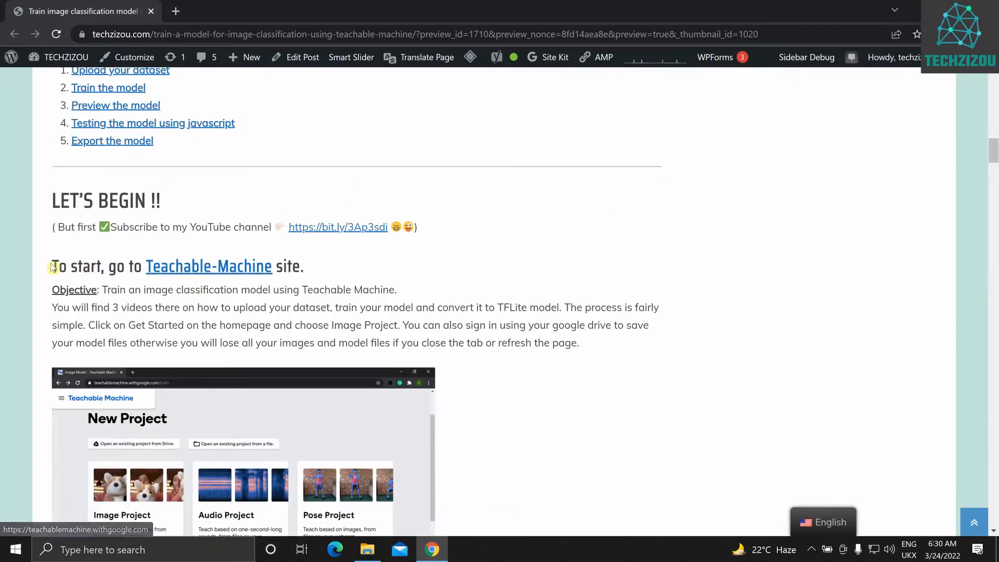
{"action": "right_click", "coordinate": [198, 263]}
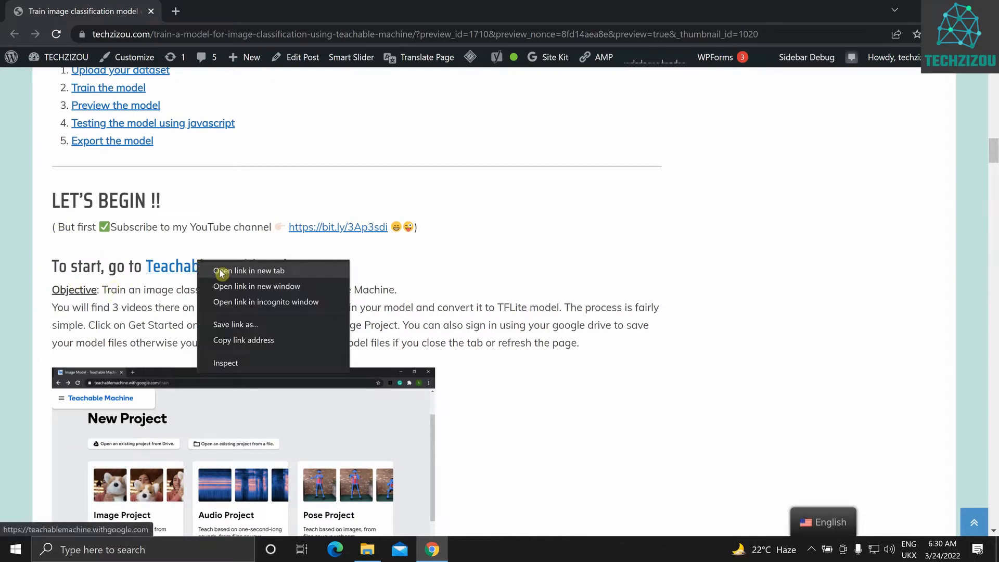
{"action": "left_click", "coordinate": [221, 271]}
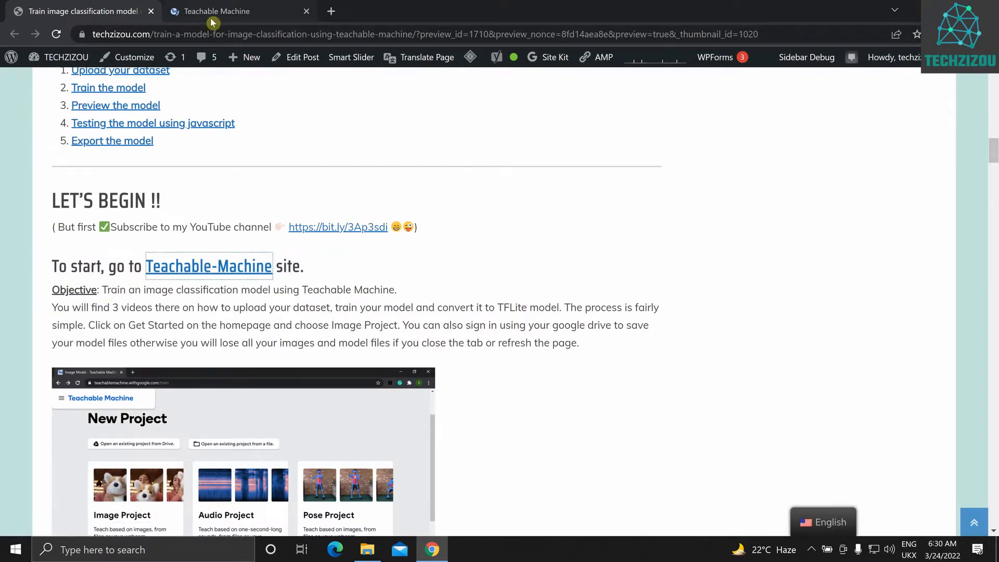
{"action": "left_click", "coordinate": [214, 12]}
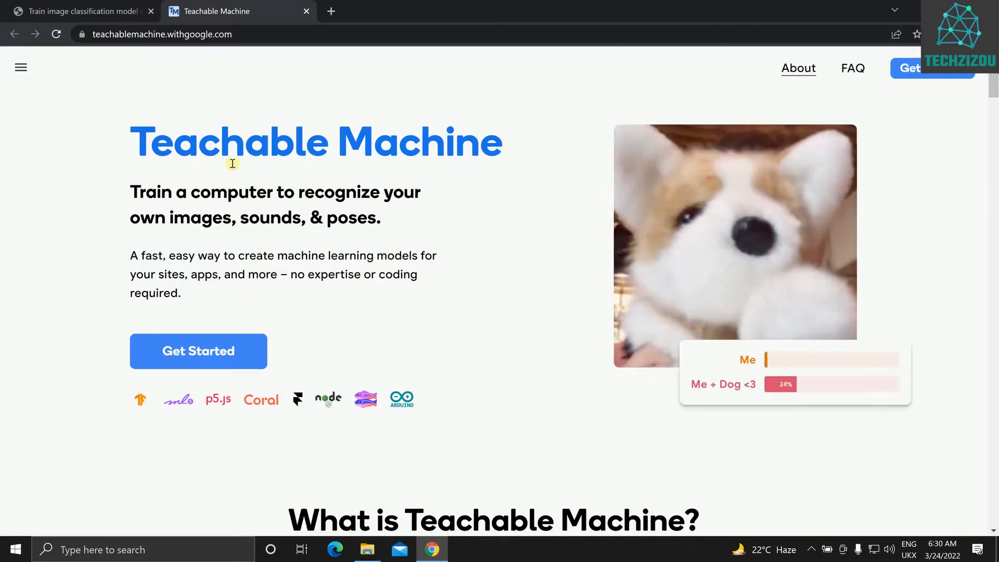
Look through the Teachable Machine landing page, including its gather, train and export overview and its tutorials
{"action": "scroll", "coordinate": [321, 196], "scroll_direction": "down", "scroll_amount": 6}
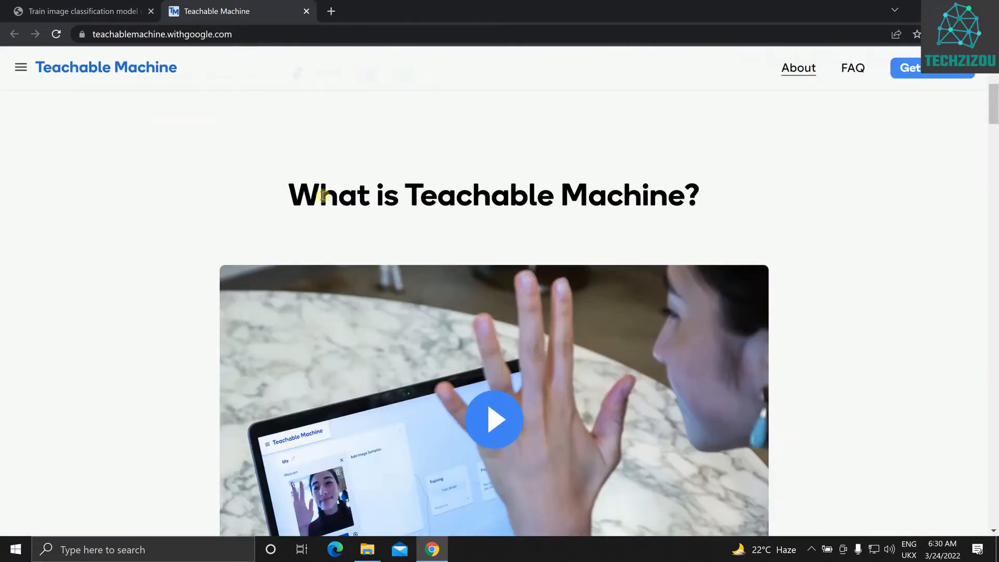
{"action": "scroll", "coordinate": [323, 195], "scroll_direction": "down", "scroll_amount": 12}
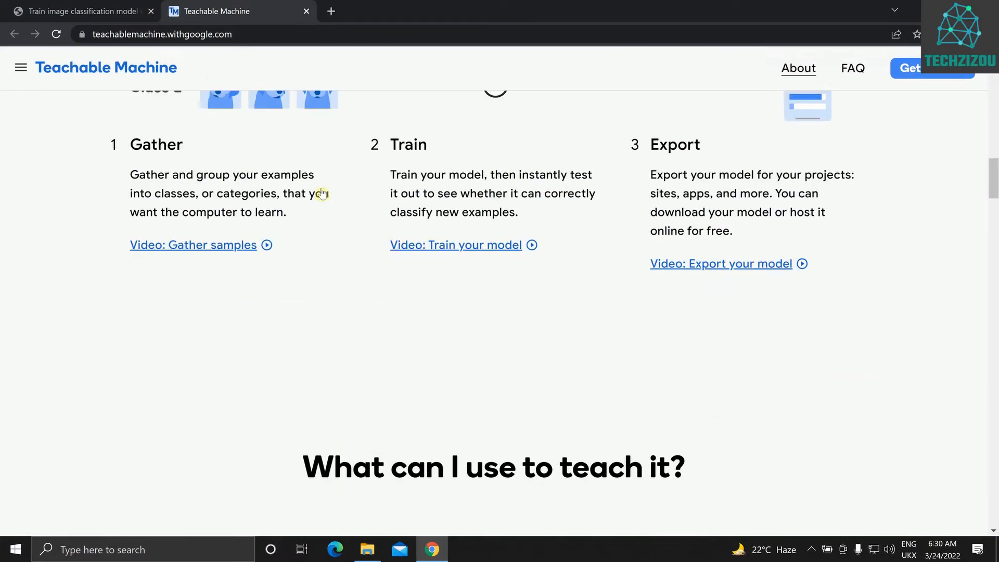
{"action": "scroll", "coordinate": [323, 193], "scroll_direction": "down", "scroll_amount": 20}
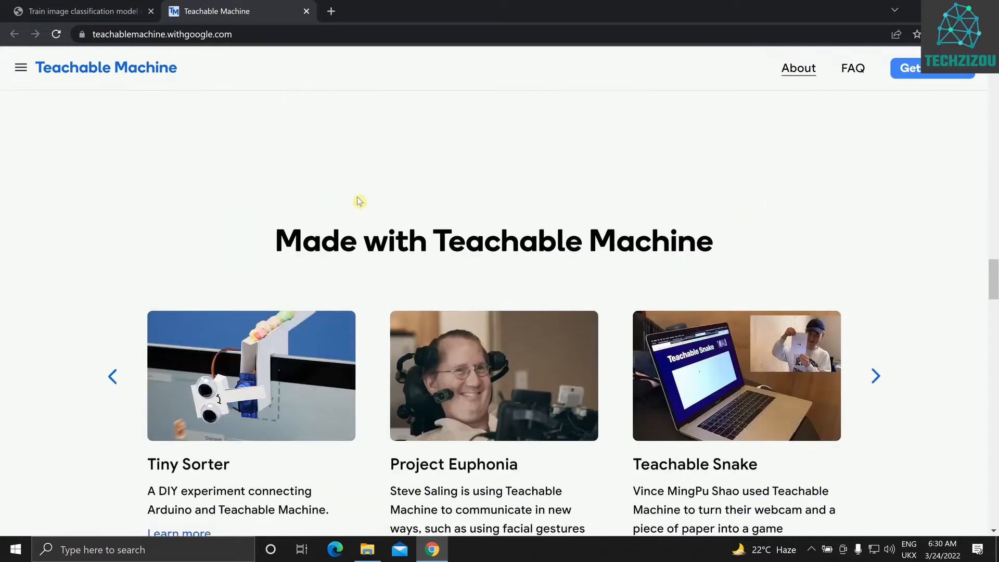
{"action": "scroll", "coordinate": [419, 222], "scroll_direction": "down", "scroll_amount": 6}
{"action": "scroll", "coordinate": [479, 245], "scroll_direction": "up", "scroll_amount": 20}
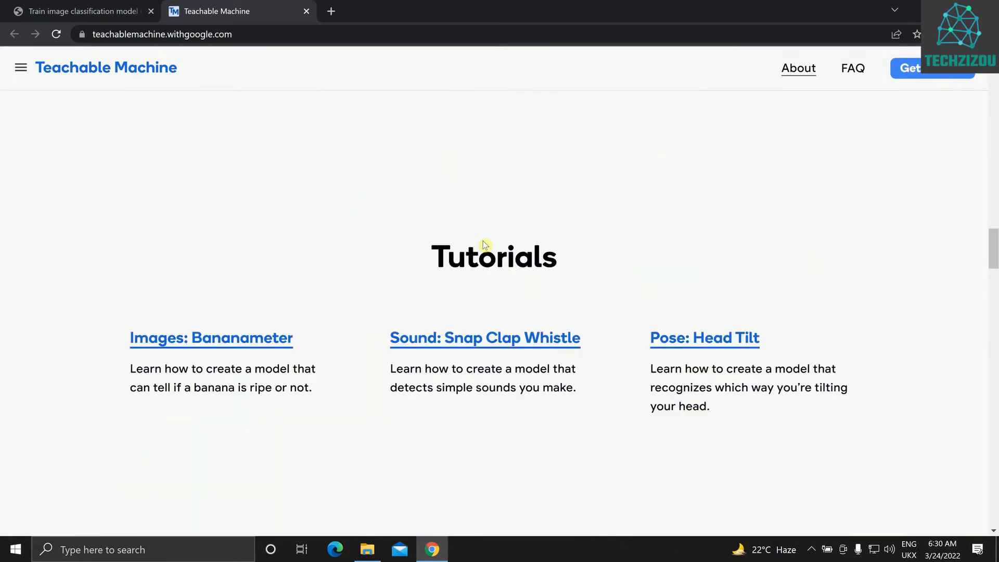
{"action": "scroll", "coordinate": [483, 244], "scroll_direction": "up", "scroll_amount": 20}
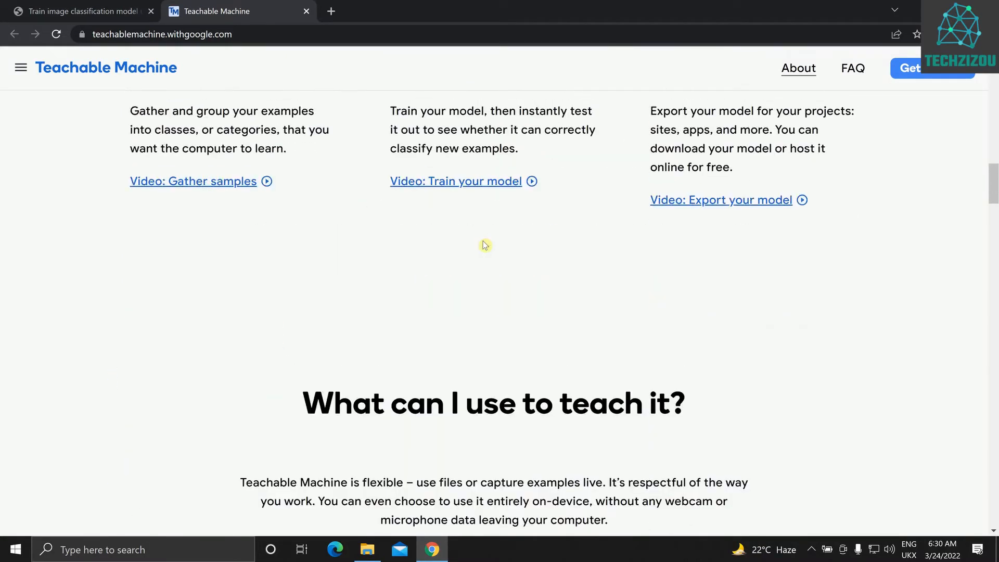
{"action": "scroll", "coordinate": [707, 233], "scroll_direction": "down", "scroll_amount": 15}
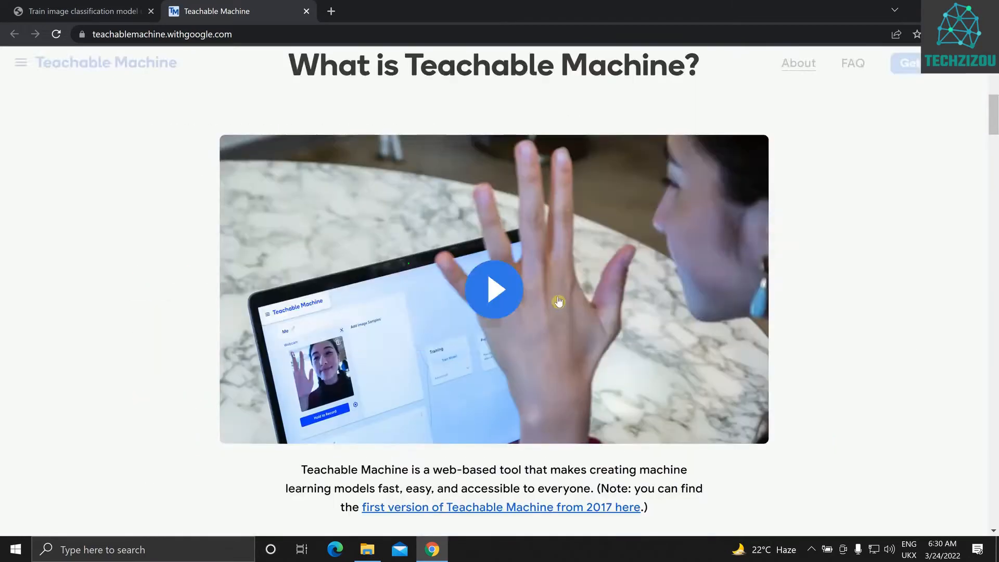
{"action": "scroll", "coordinate": [704, 283], "scroll_direction": "up", "scroll_amount": 10}
{"action": "scroll", "coordinate": [824, 109], "scroll_direction": "up", "scroll_amount": 5}
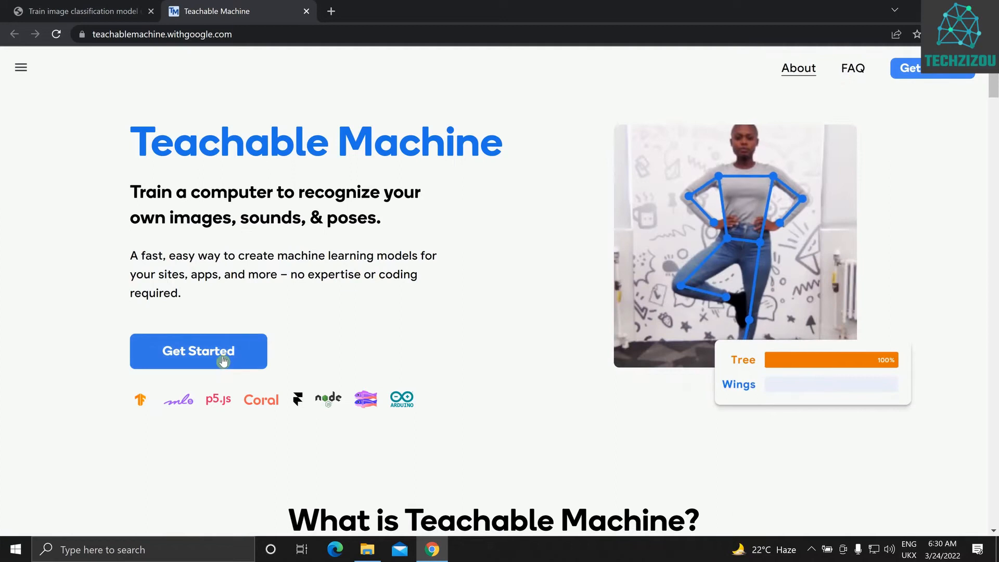
Create a new Image Project using the Standard image model
{"action": "left_click", "coordinate": [223, 361]}
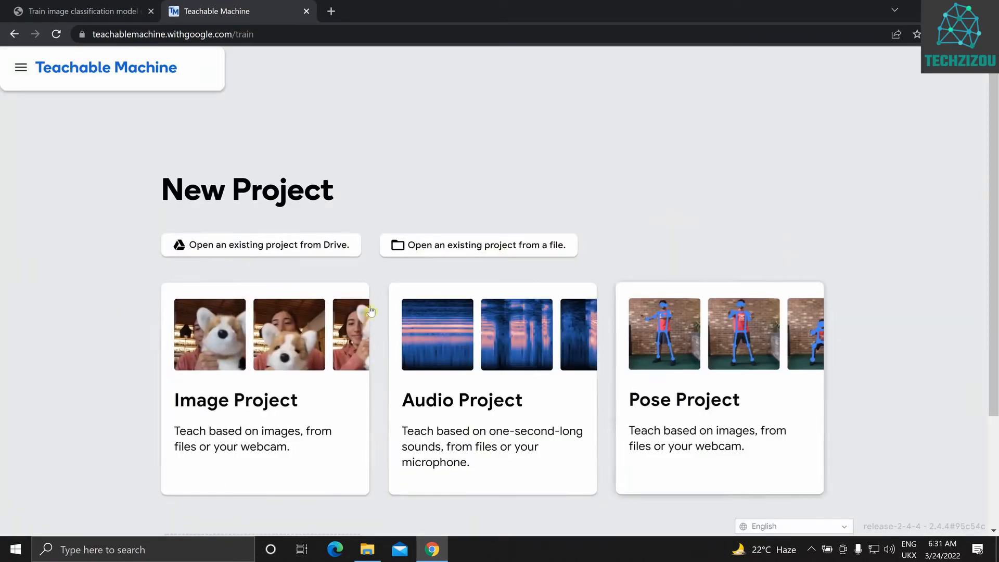
{"action": "scroll", "coordinate": [314, 316], "scroll_direction": "down", "scroll_amount": 1}
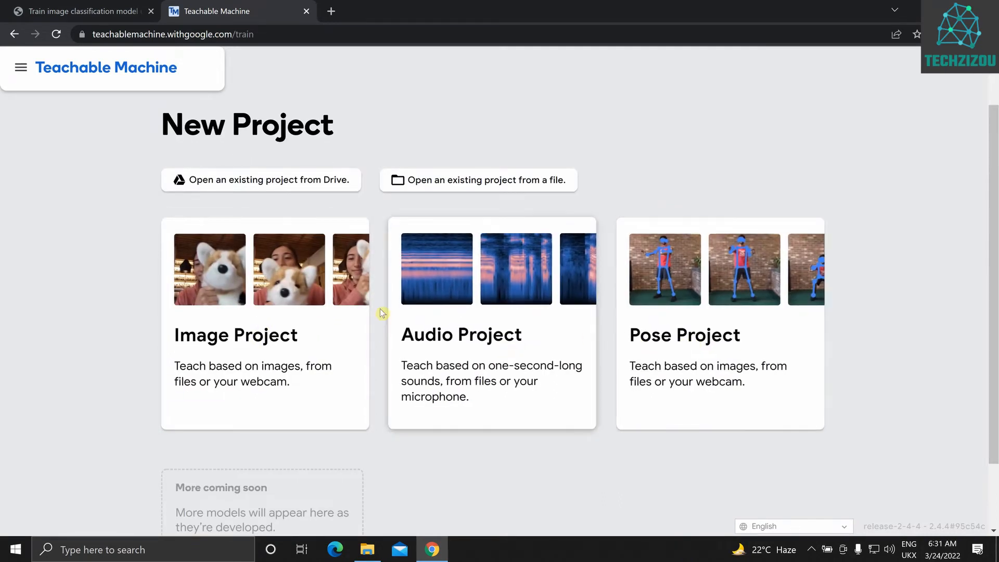
{"action": "scroll", "coordinate": [209, 305], "scroll_direction": "down", "scroll_amount": 2}
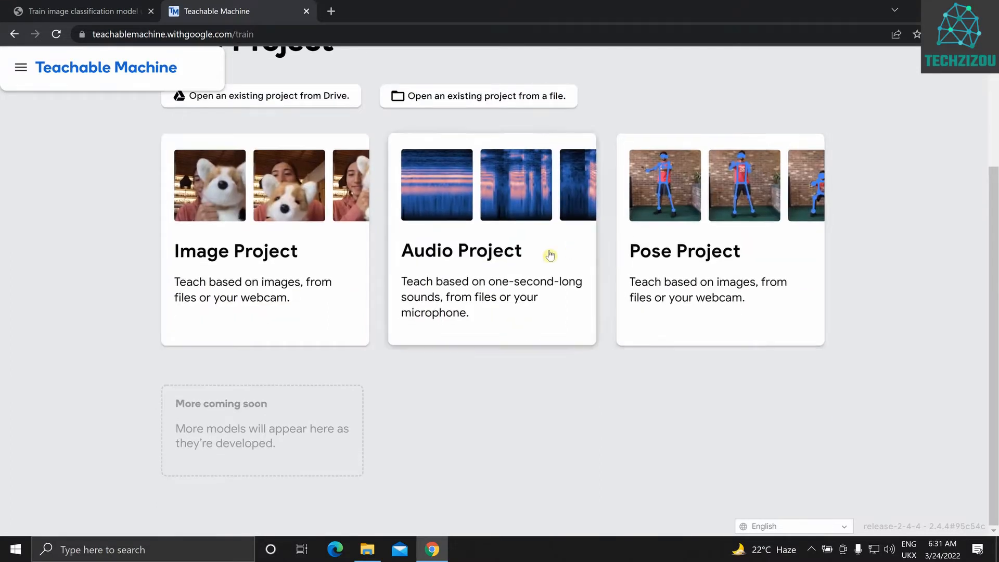
{"action": "left_click", "coordinate": [220, 270]}
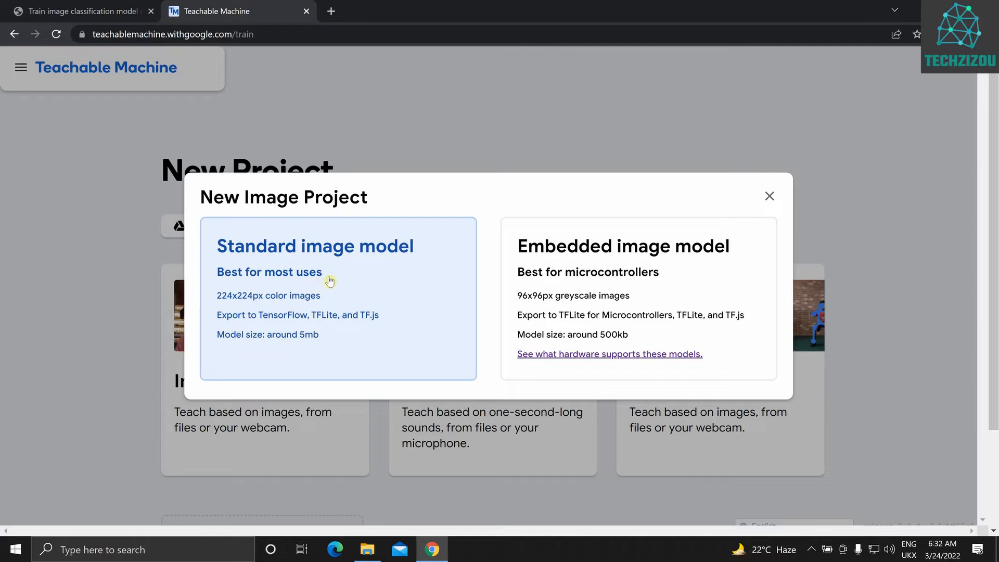
{"action": "left_click", "coordinate": [289, 280]}
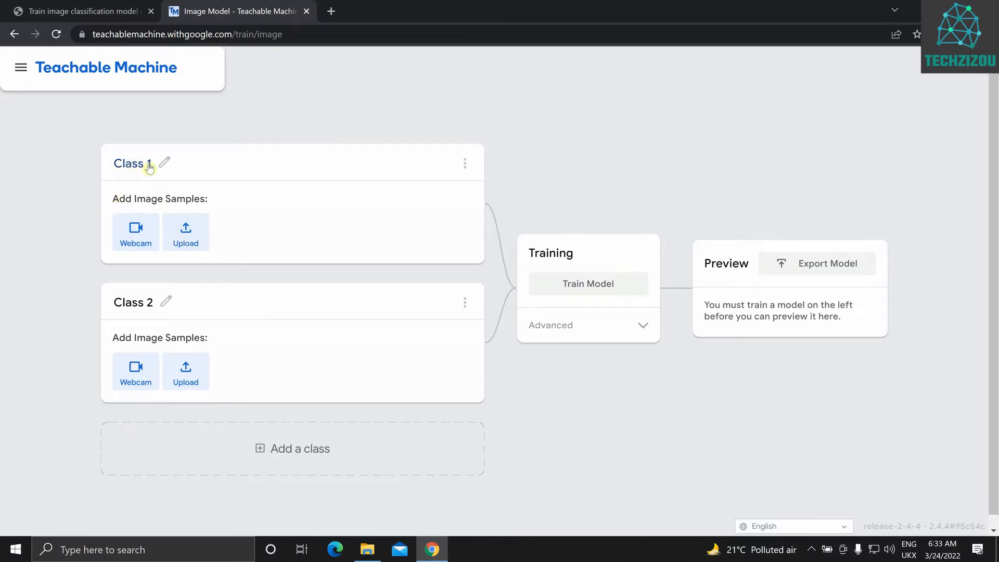
Look up the two mask class names in the tutorial's "Step 1. Upload your dataset" section and return to the image project
{"action": "left_click", "coordinate": [166, 165]}
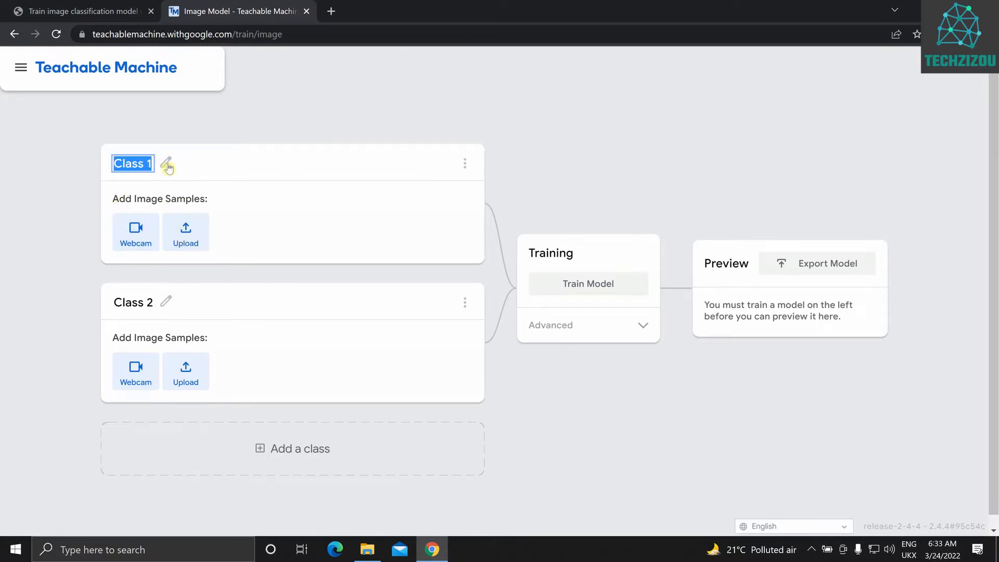
{"action": "left_click", "coordinate": [55, 11]}
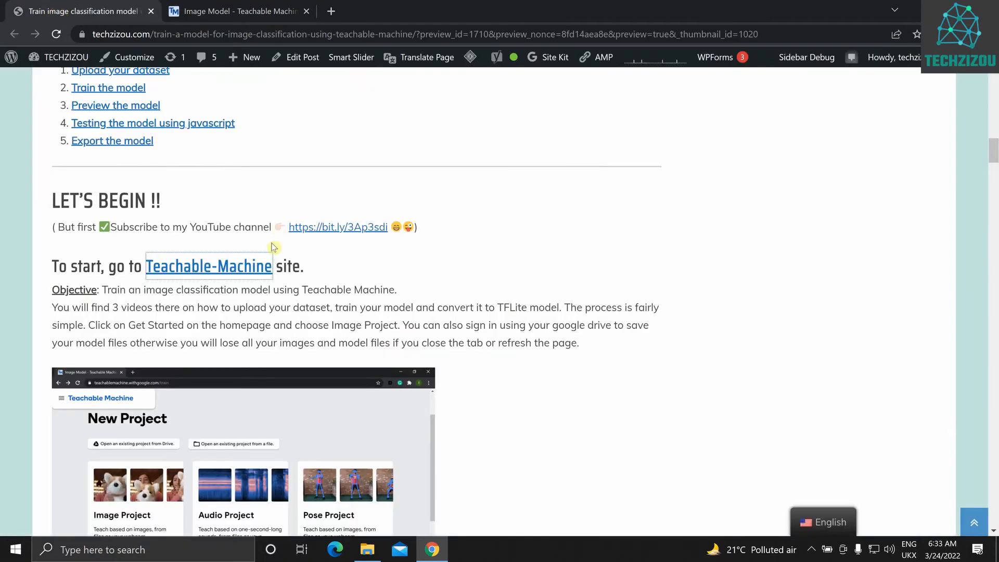
{"action": "scroll", "coordinate": [267, 249], "scroll_direction": "down", "scroll_amount": 9}
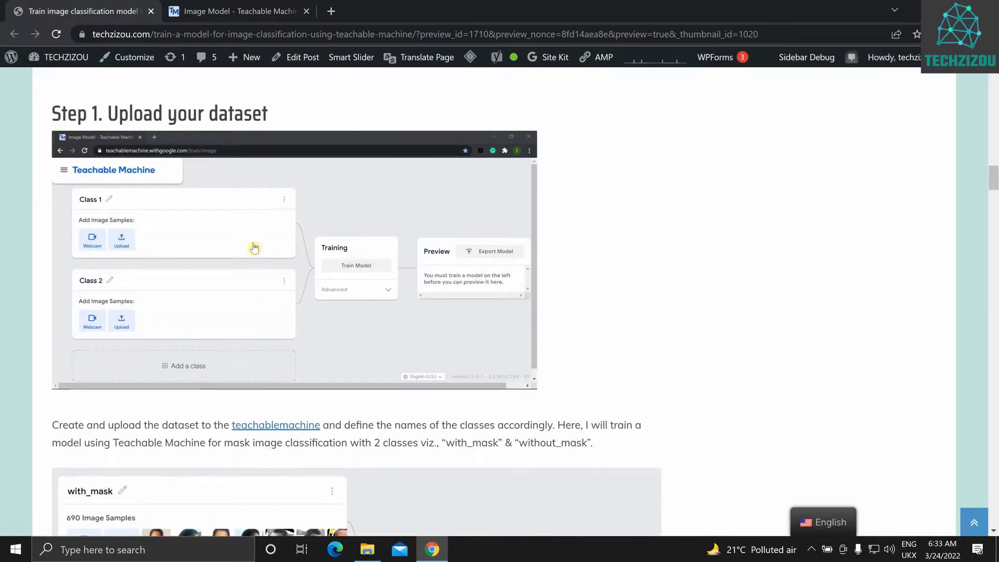
{"action": "scroll", "coordinate": [254, 247], "scroll_direction": "down", "scroll_amount": 3}
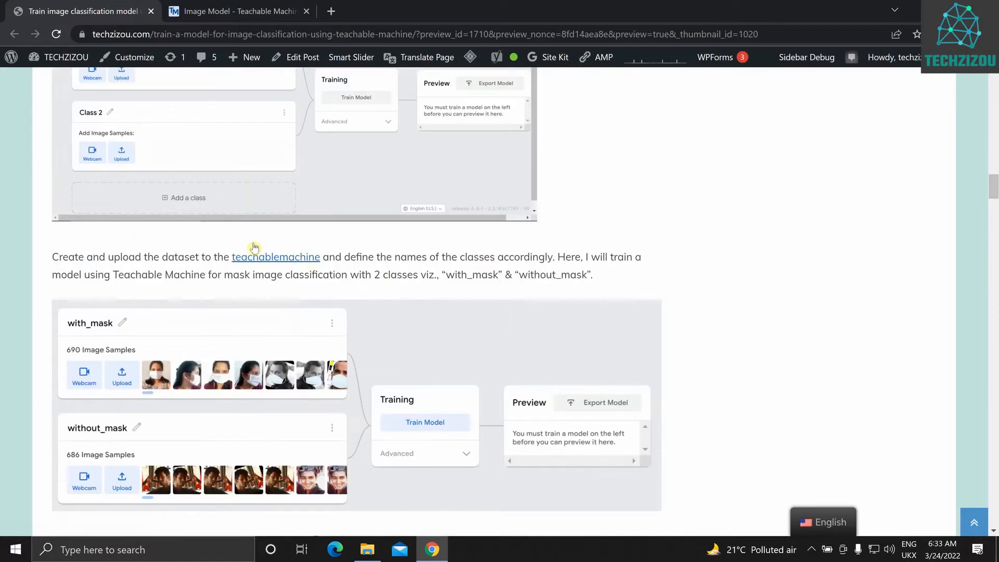
{"action": "left_click", "coordinate": [198, 15]}
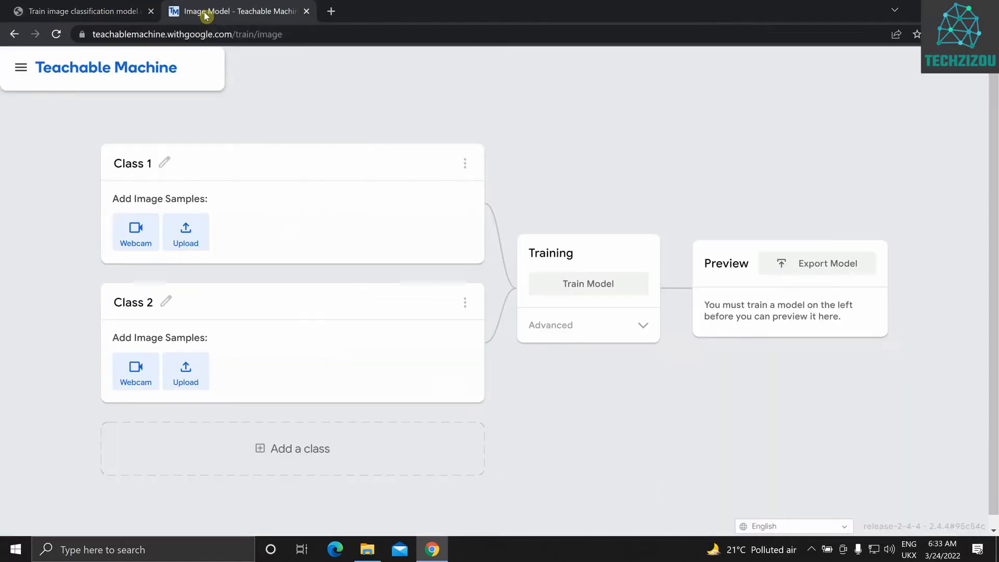
Rename Class 1 as with_mask and Class 2 as without_mask
{"action": "left_click", "coordinate": [165, 164]}
{"action": "type", "text": "W"}
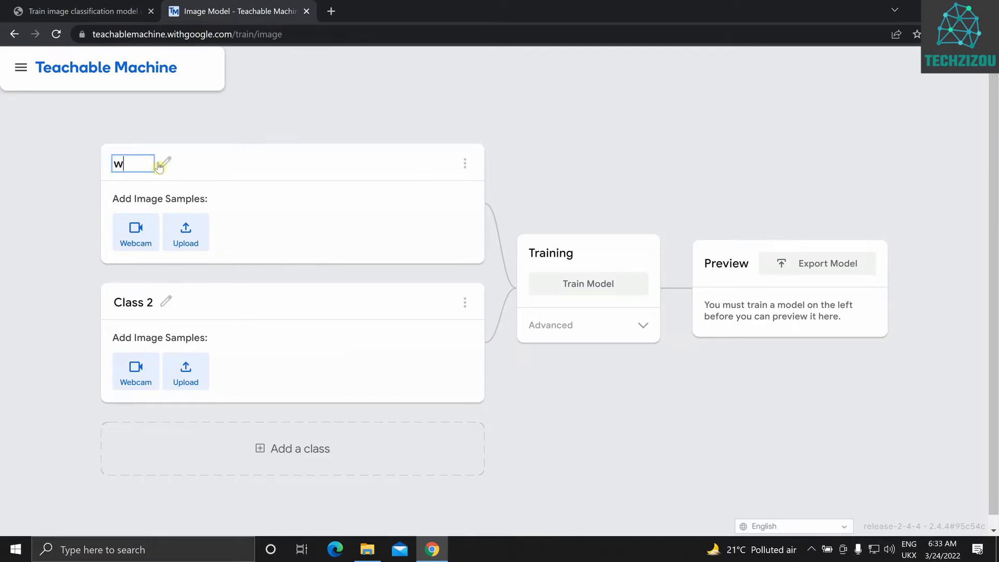
{"action": "type", "text": "ith_mask"}
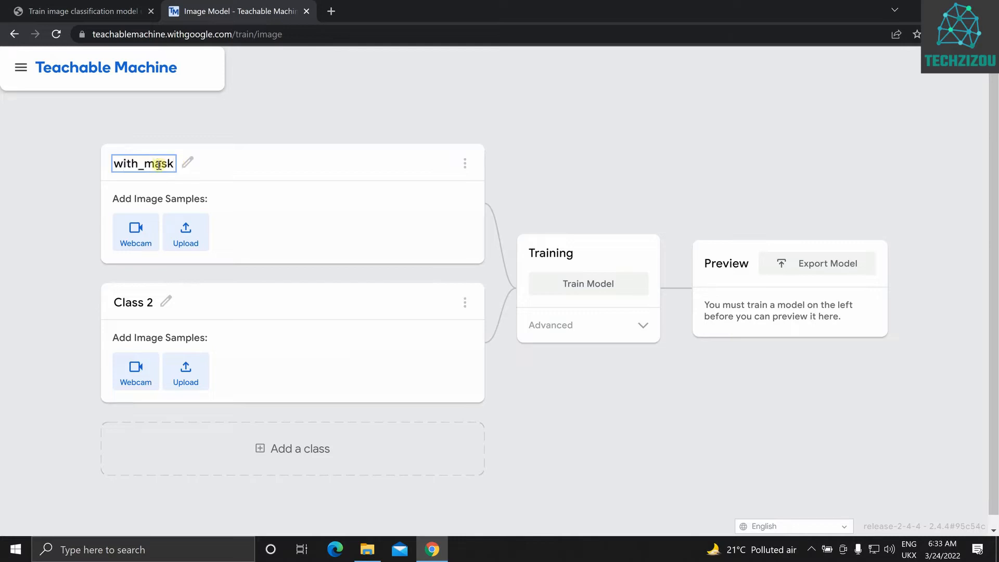
{"action": "left_click", "coordinate": [166, 302]}
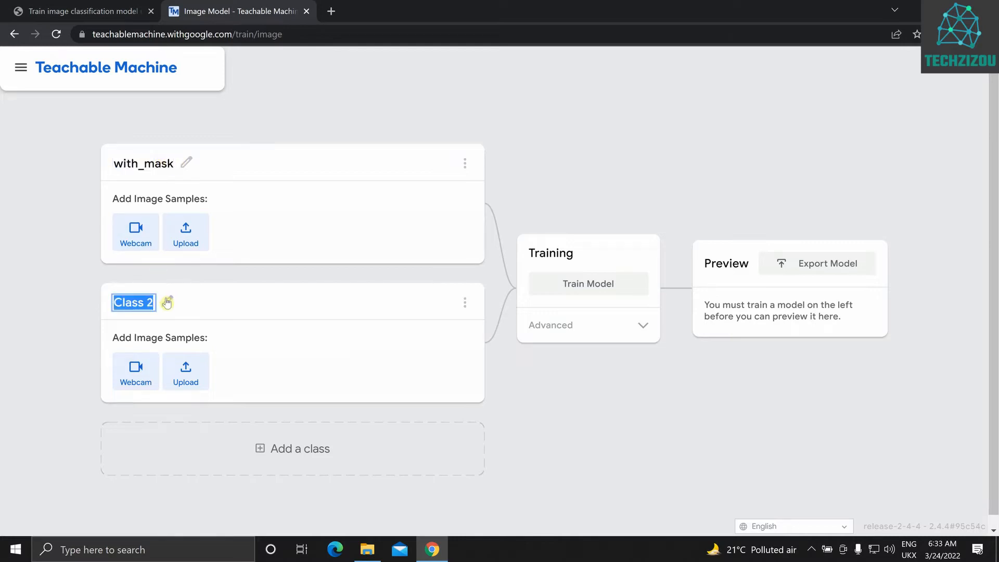
{"action": "type", "text": "with"}
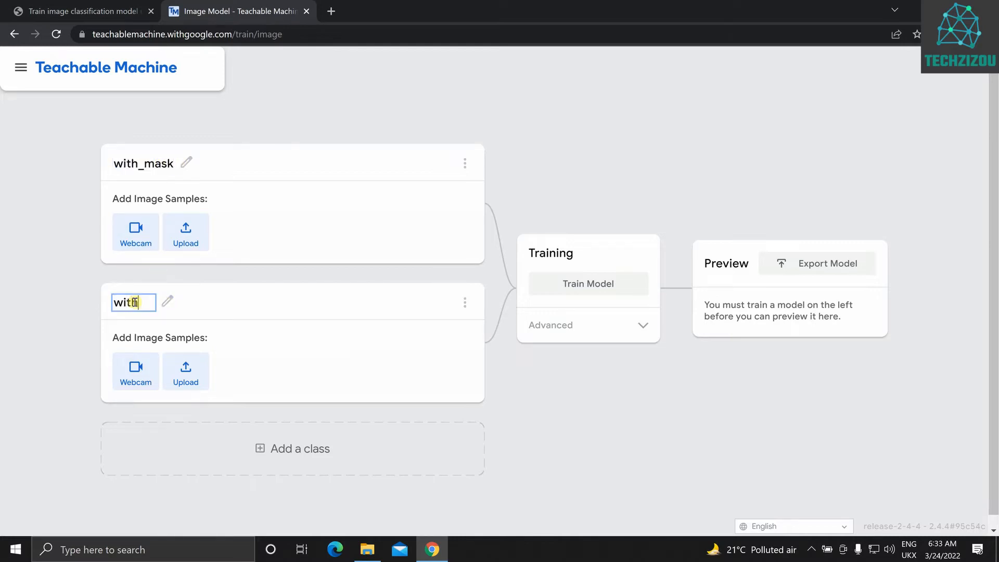
{"action": "type", "text": "out_m"}
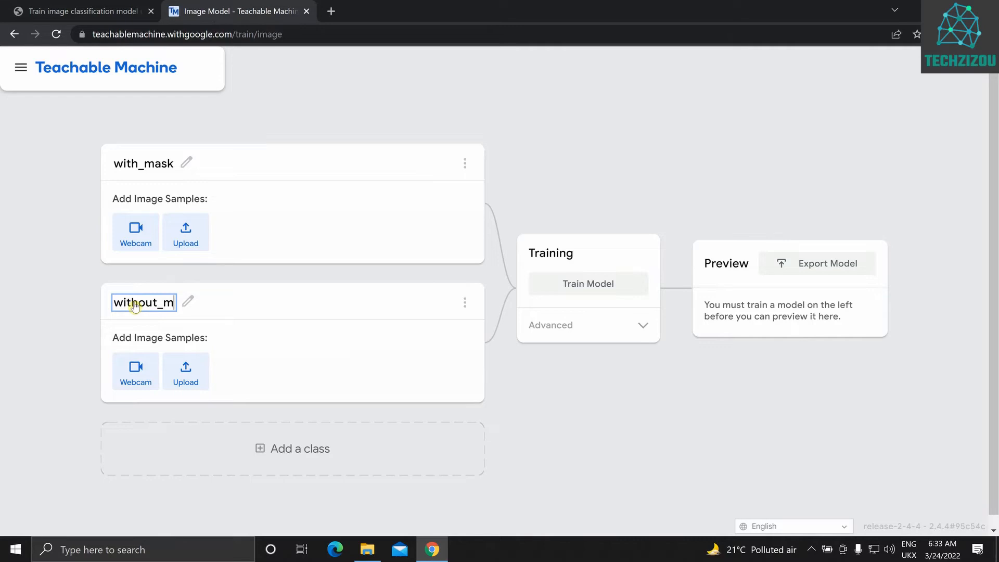
{"action": "type", "text": "ask"}
{"action": "key", "text": "Return"}
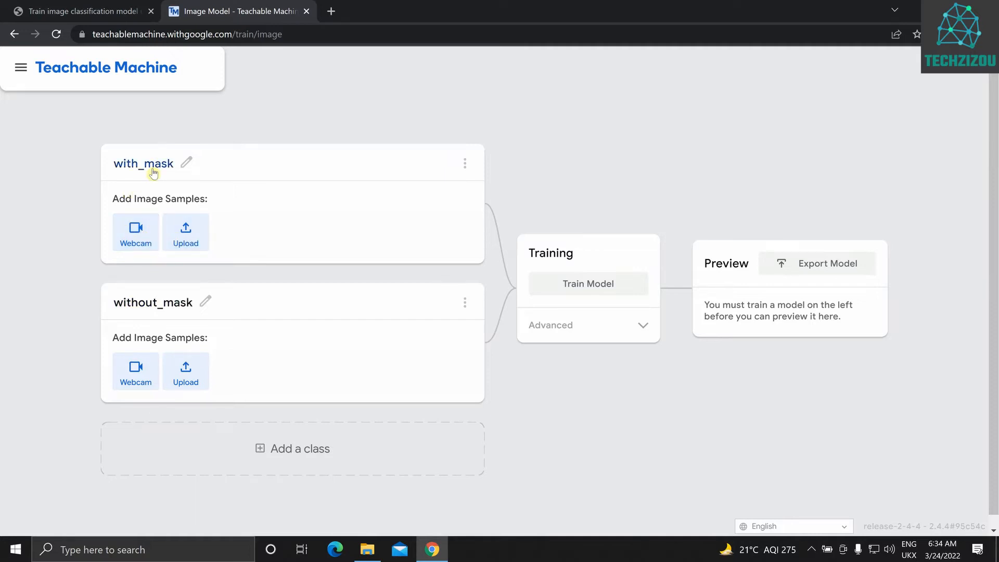
Upload all images from the Desktop folder data/with_mask as samples for the with_mask class
{"action": "left_click", "coordinate": [185, 233]}
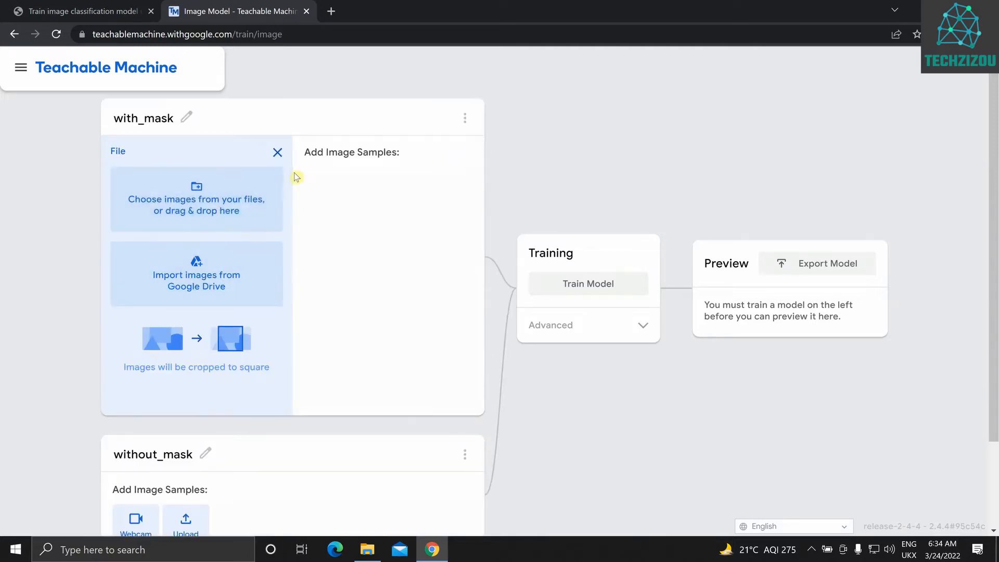
{"action": "left_click", "coordinate": [235, 198]}
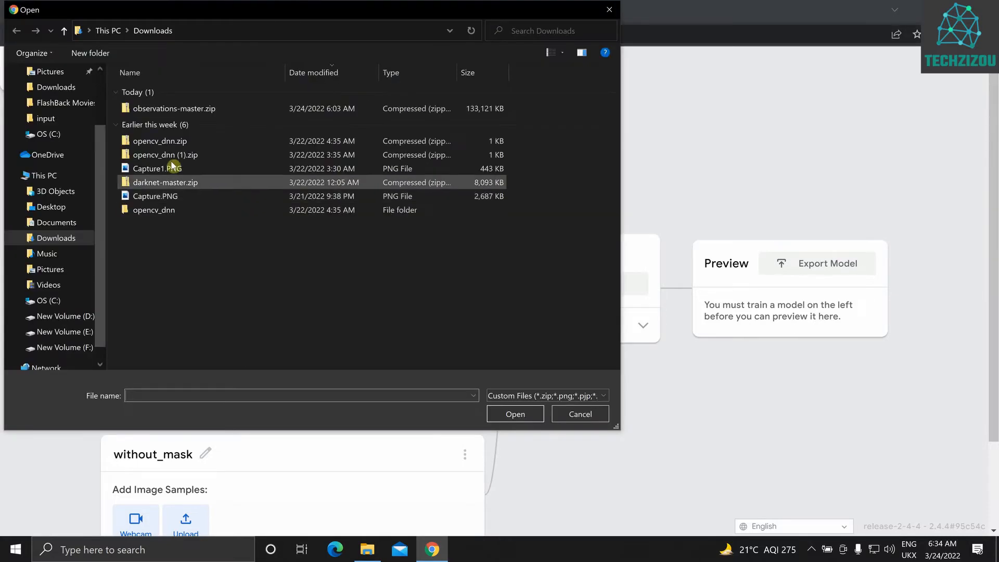
{"action": "left_click", "coordinate": [57, 207]}
{"action": "double_click", "coordinate": [165, 117]}
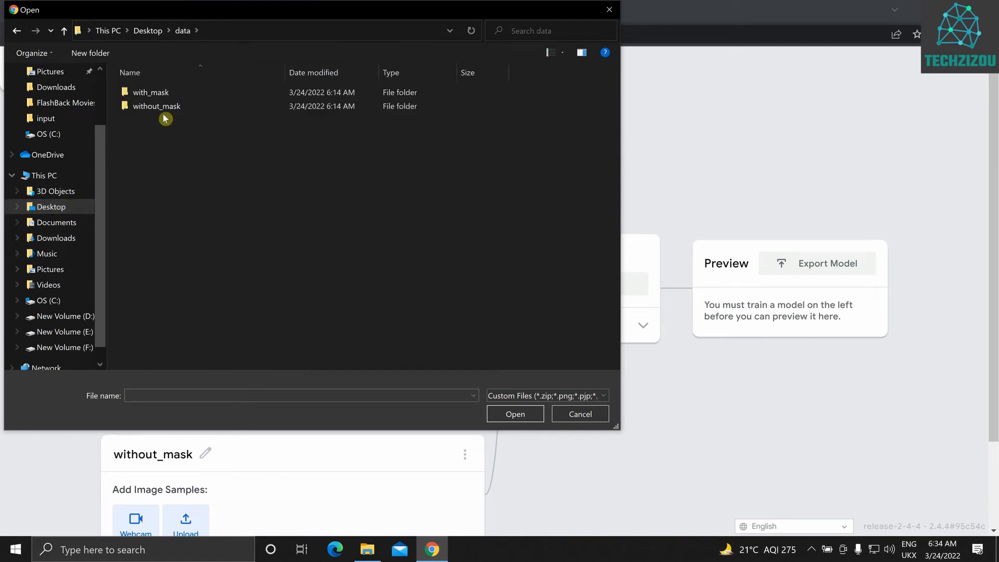
{"action": "double_click", "coordinate": [163, 96]}
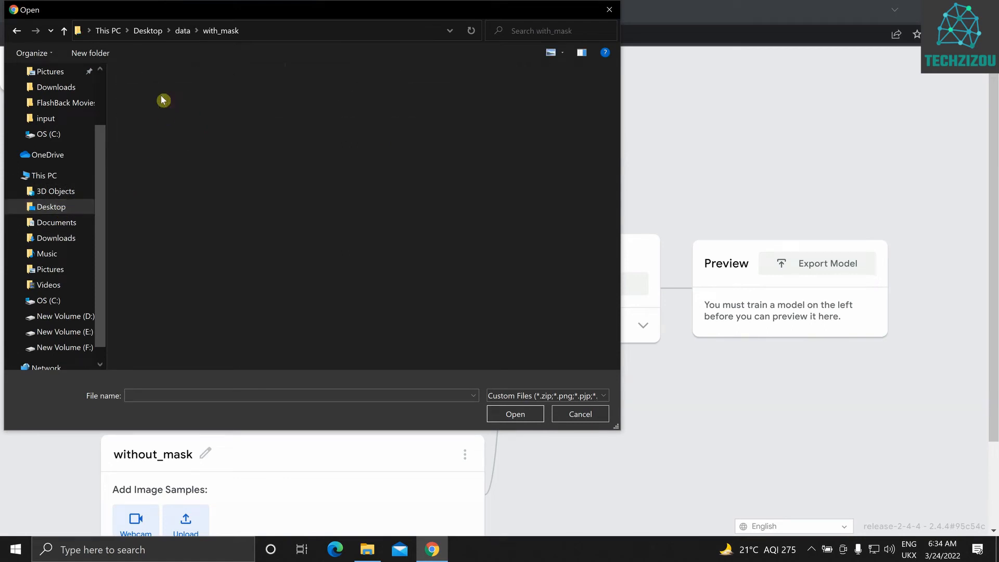
{"action": "key", "text": "ctrl+a"}
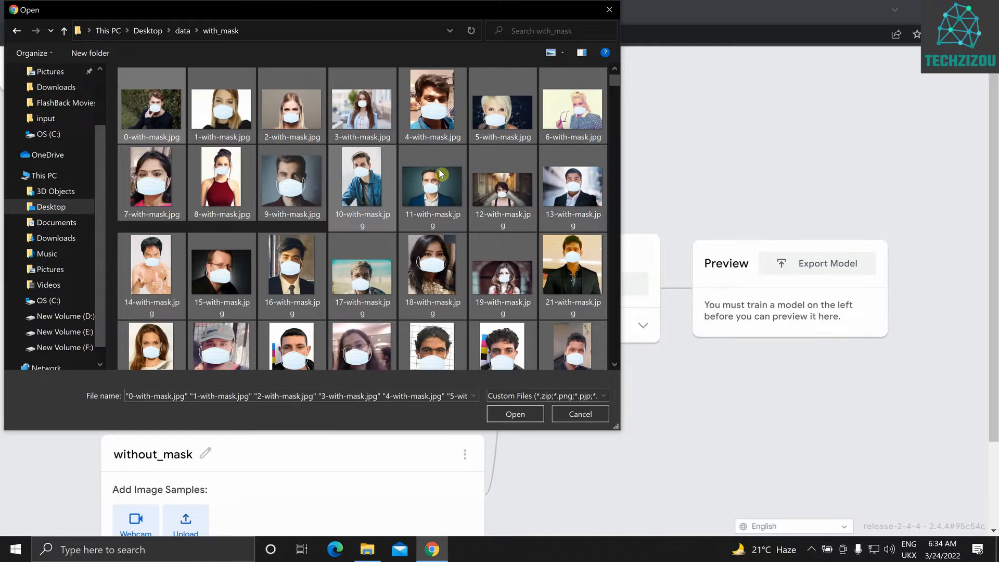
{"action": "key", "text": "Return"}
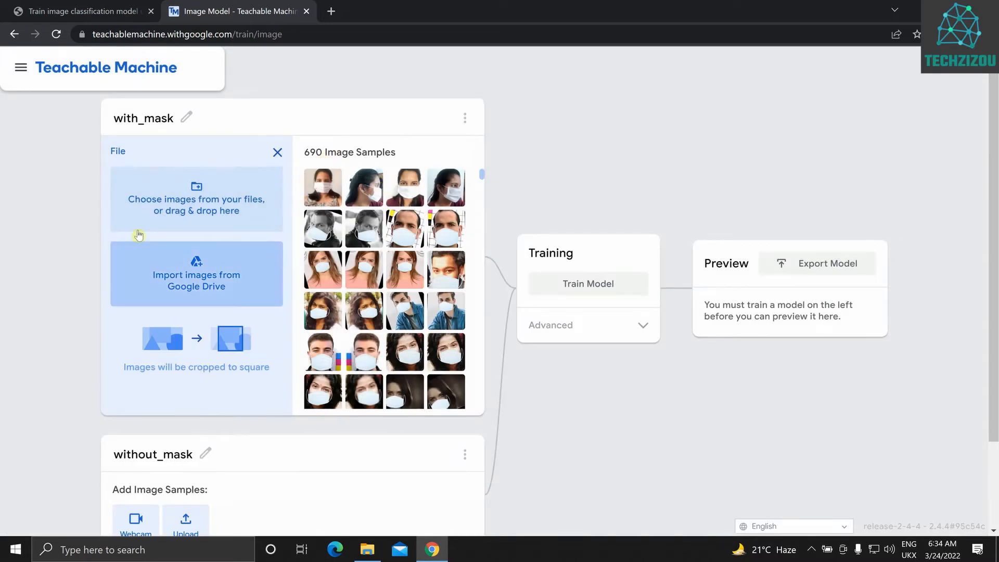
Upload all images from the data/without_mask folder as samples for the without_mask class
{"action": "scroll", "coordinate": [138, 237], "scroll_direction": "down", "scroll_amount": 2}
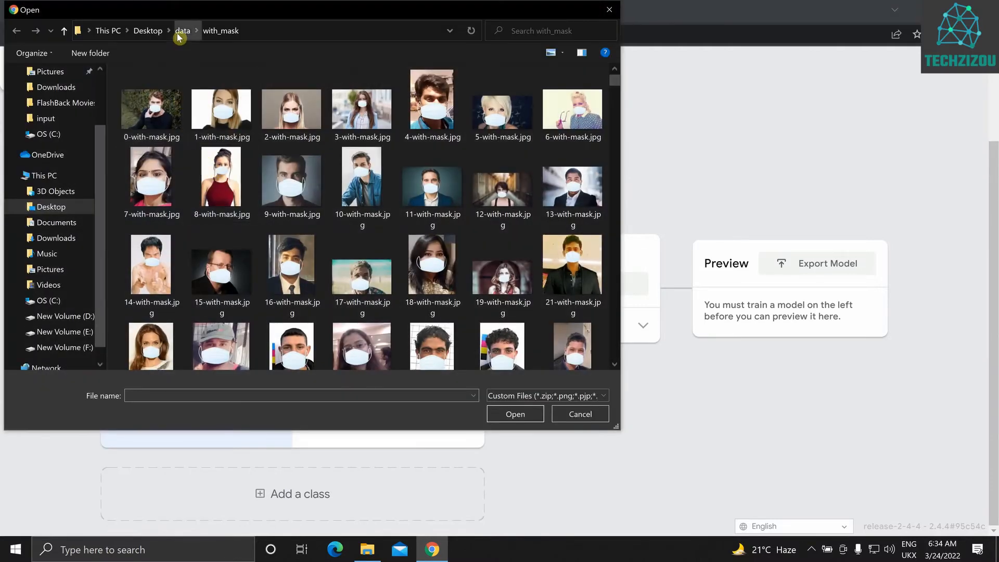
{"action": "left_click", "coordinate": [179, 31]}
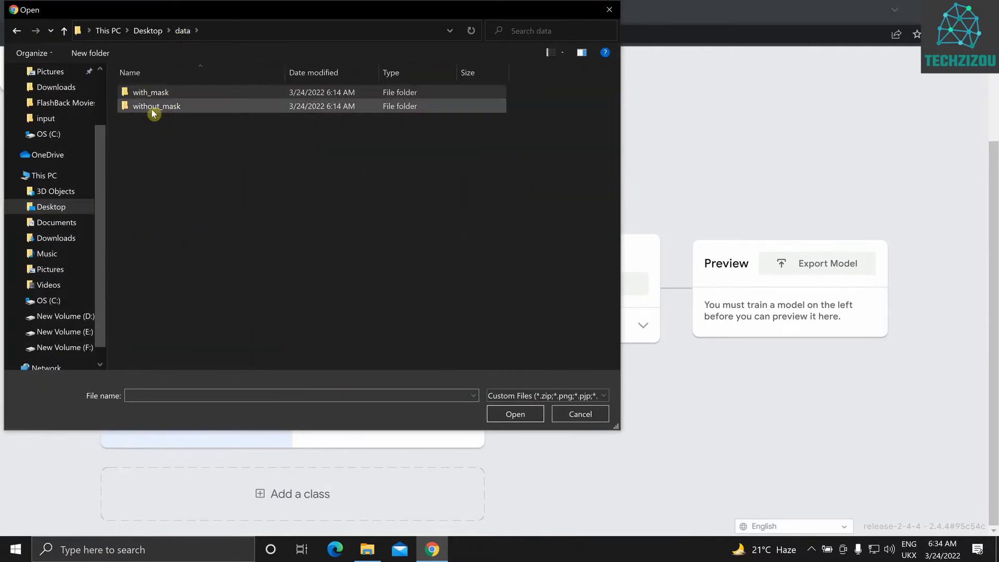
{"action": "double_click", "coordinate": [154, 108]}
{"action": "key", "text": "ctrl+a"}
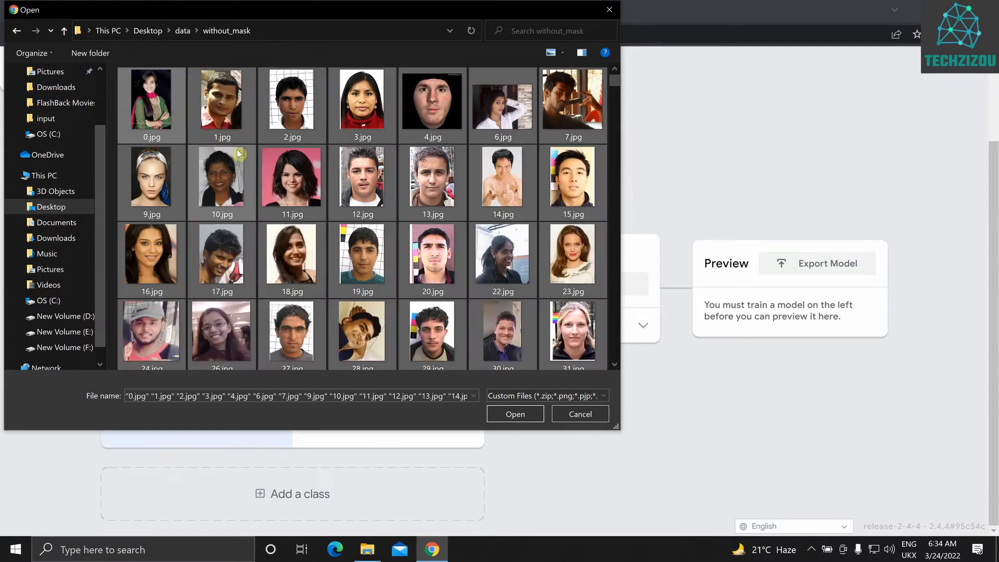
{"action": "key", "text": "Return"}
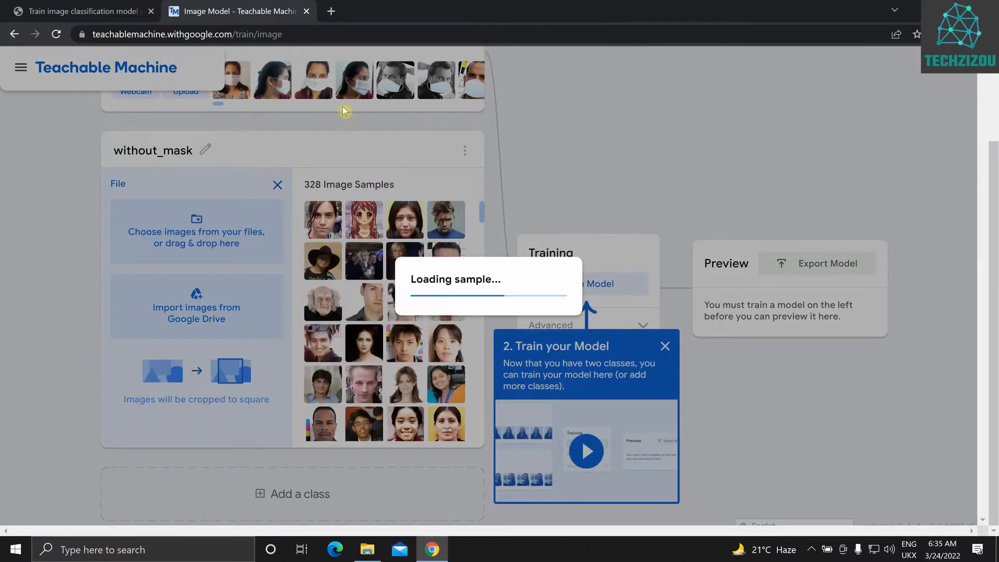
{"action": "scroll", "coordinate": [292, 202], "scroll_direction": "up", "scroll_amount": 2}
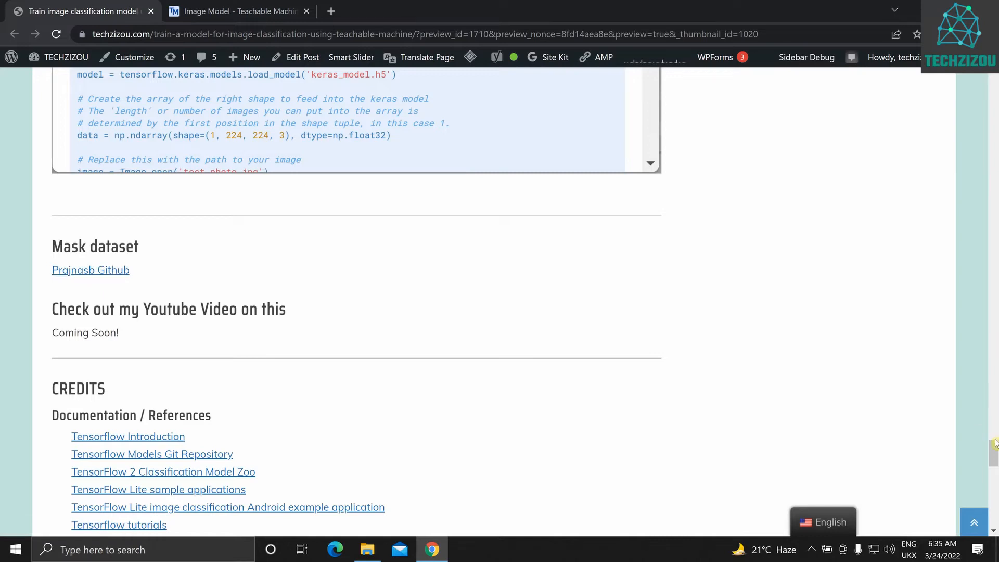
Check the tutorial's "Mask dataset" and "To start" sections and return to the image project
{"action": "left_click_drag", "start_coordinate": [991, 444], "coordinate": [965, 161]}
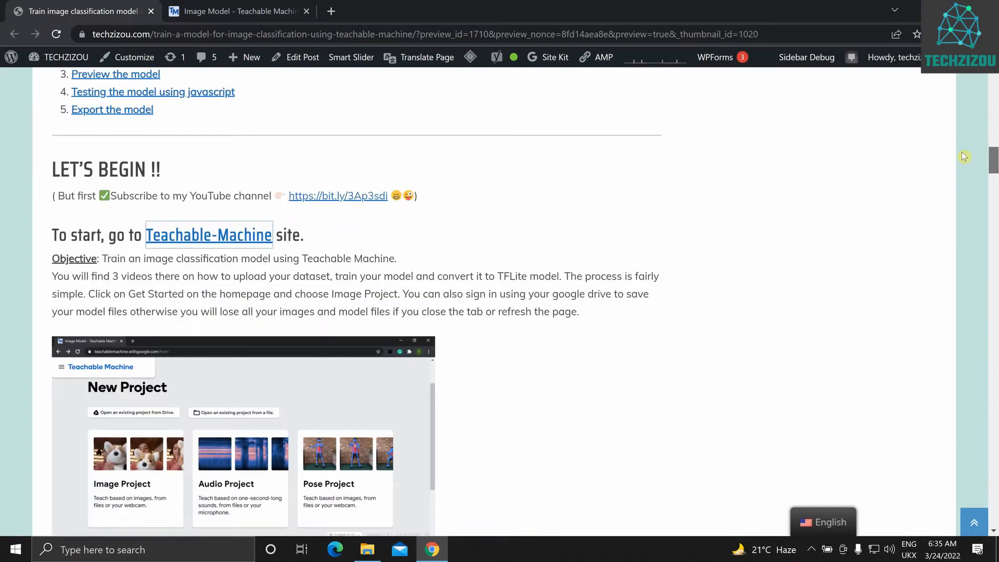
{"action": "left_click_drag", "start_coordinate": [964, 157], "coordinate": [968, 210]}
{"action": "left_click", "coordinate": [253, 16]}
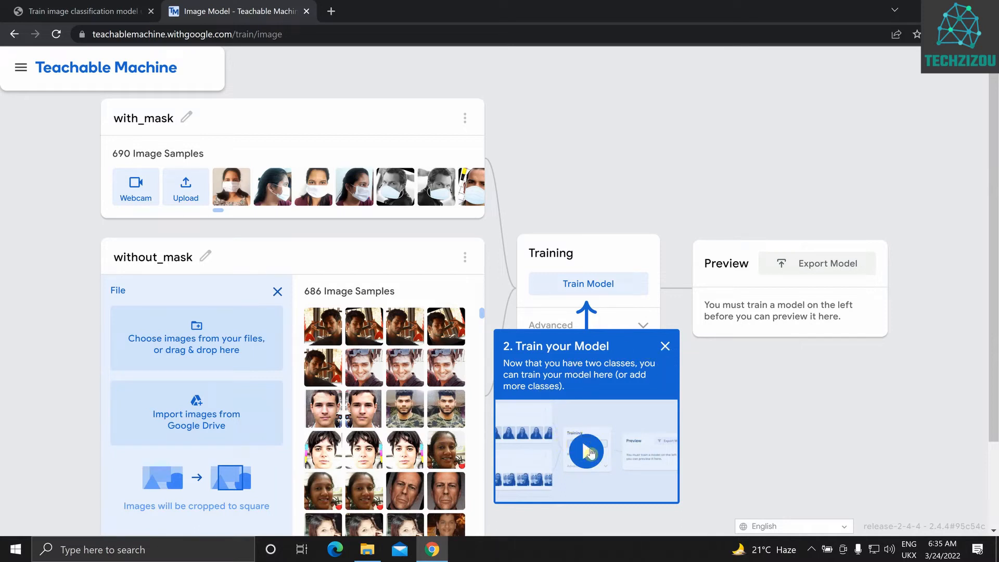
Review the advanced epochs, batch size and learning rate explanations and start training the model with the default values
{"action": "left_click", "coordinate": [666, 347]}
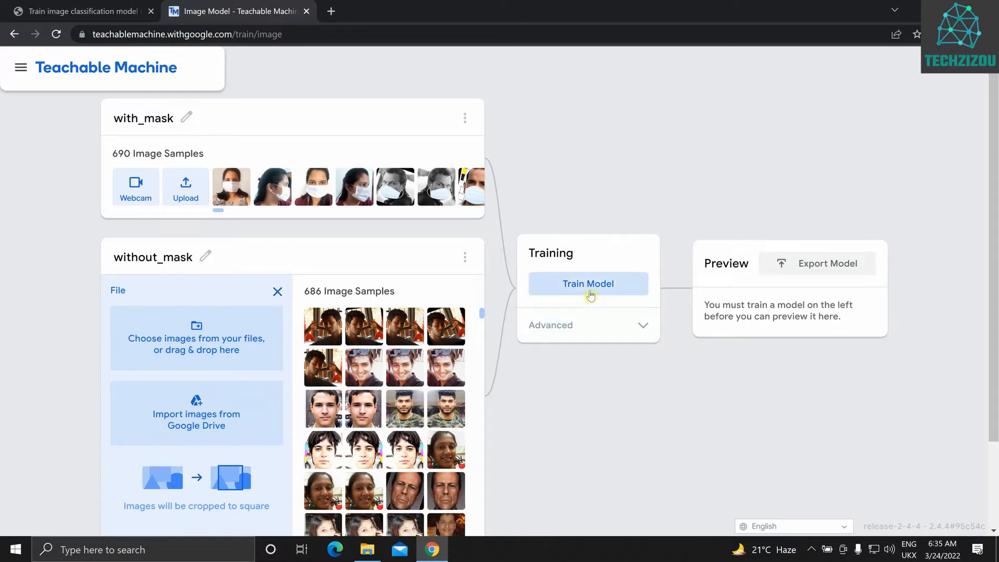
{"action": "left_click", "coordinate": [643, 324]}
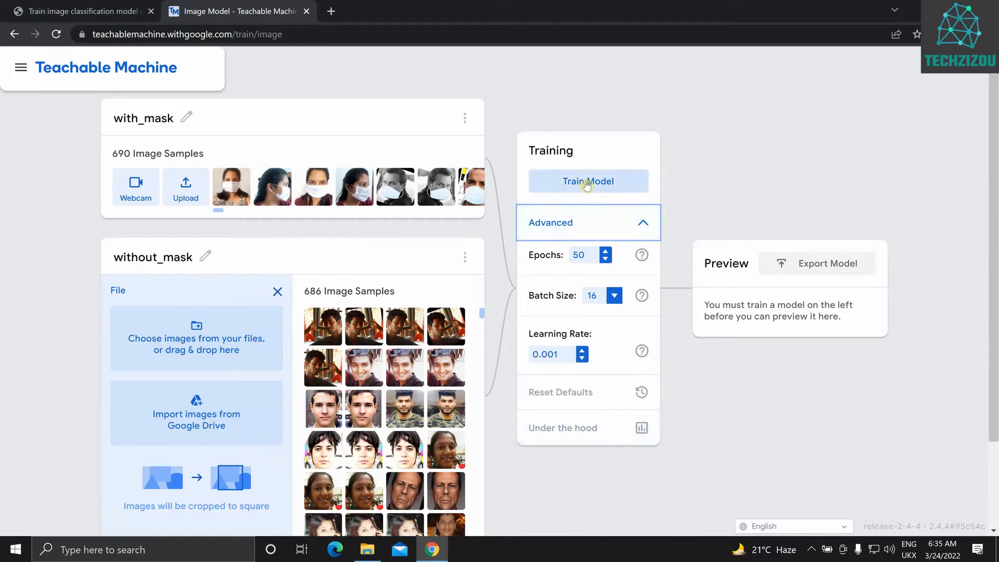
{"action": "mouse_move", "coordinate": [642, 258]}
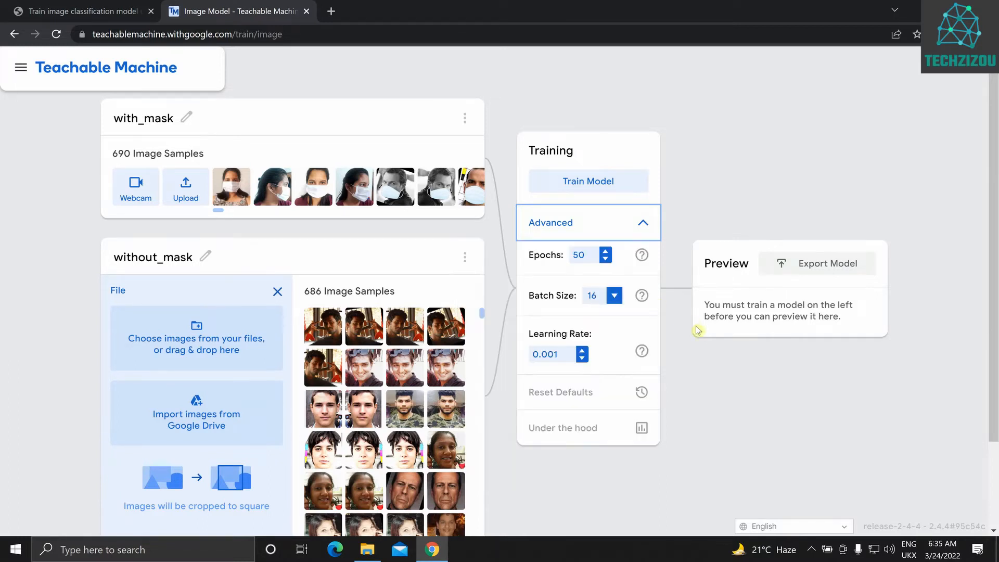
{"action": "mouse_move", "coordinate": [640, 296]}
{"action": "mouse_move", "coordinate": [642, 348]}
{"action": "left_click", "coordinate": [584, 184]}
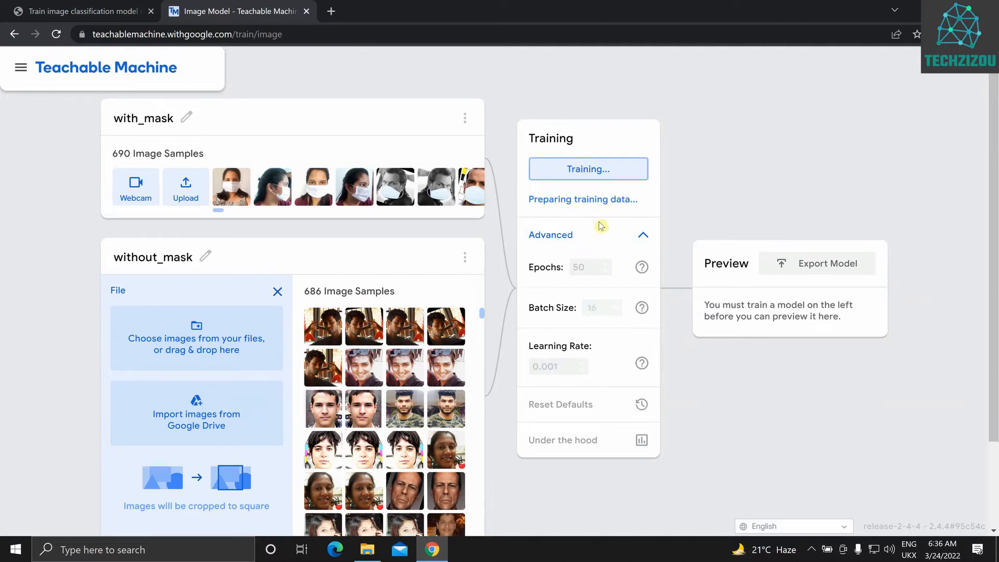
Read the tutorial's training note on switching tabs and its preview, JavaScript testing and export sections, and return to the training project
{"action": "left_click", "coordinate": [62, 11]}
{"action": "scroll", "coordinate": [232, 227], "scroll_direction": "down", "scroll_amount": 1}
{"action": "scroll", "coordinate": [232, 227], "scroll_direction": "down", "scroll_amount": 5}
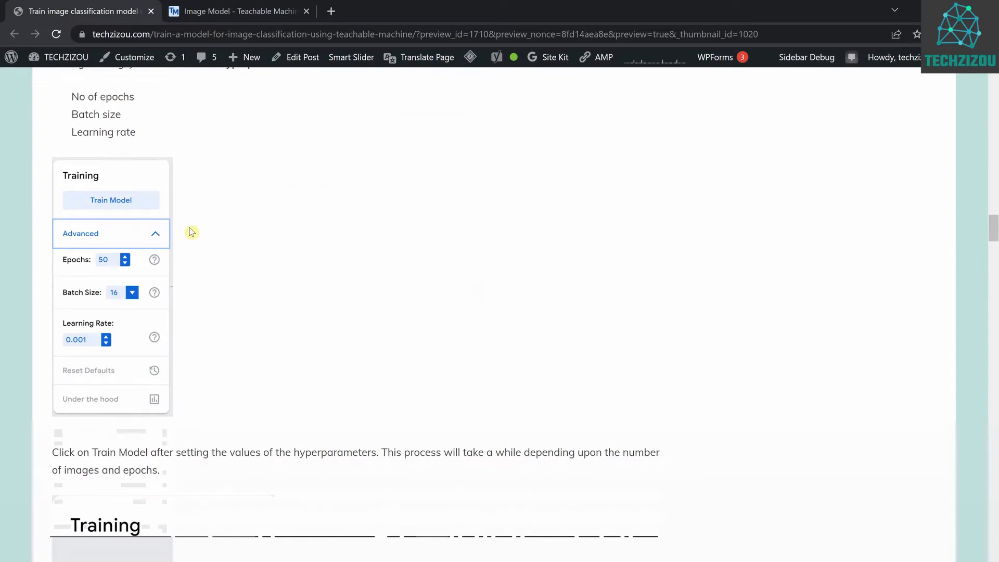
{"action": "scroll", "coordinate": [191, 232], "scroll_direction": "down", "scroll_amount": 10}
{"action": "double_click", "coordinate": [57, 168]}
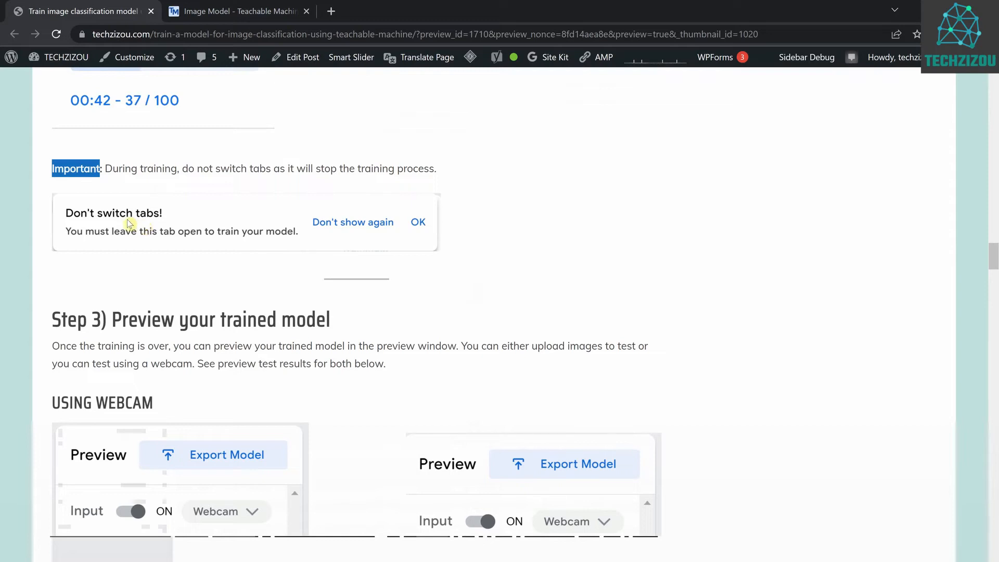
{"action": "scroll", "coordinate": [163, 224], "scroll_direction": "down", "scroll_amount": 1}
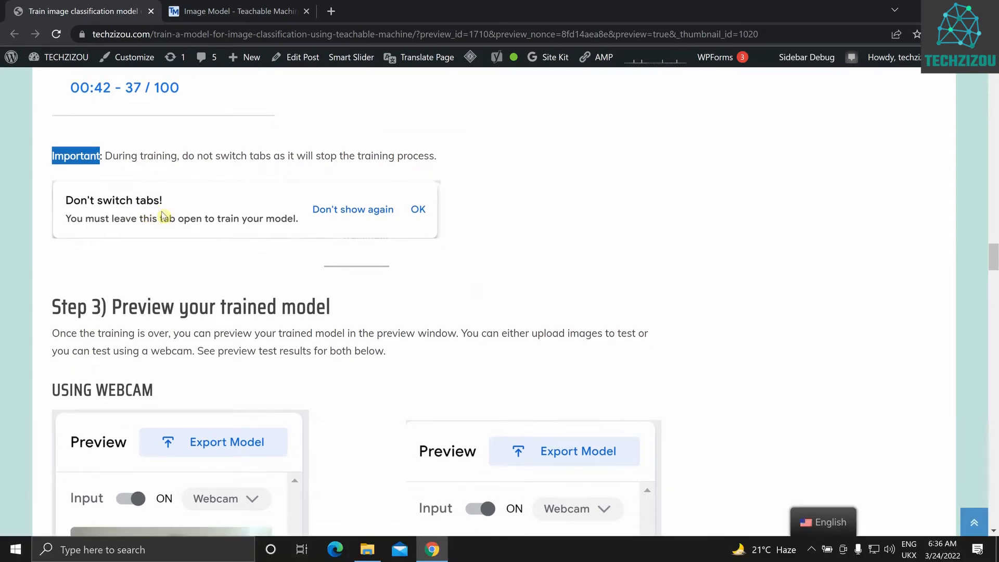
{"action": "scroll", "coordinate": [163, 215], "scroll_direction": "down", "scroll_amount": 20}
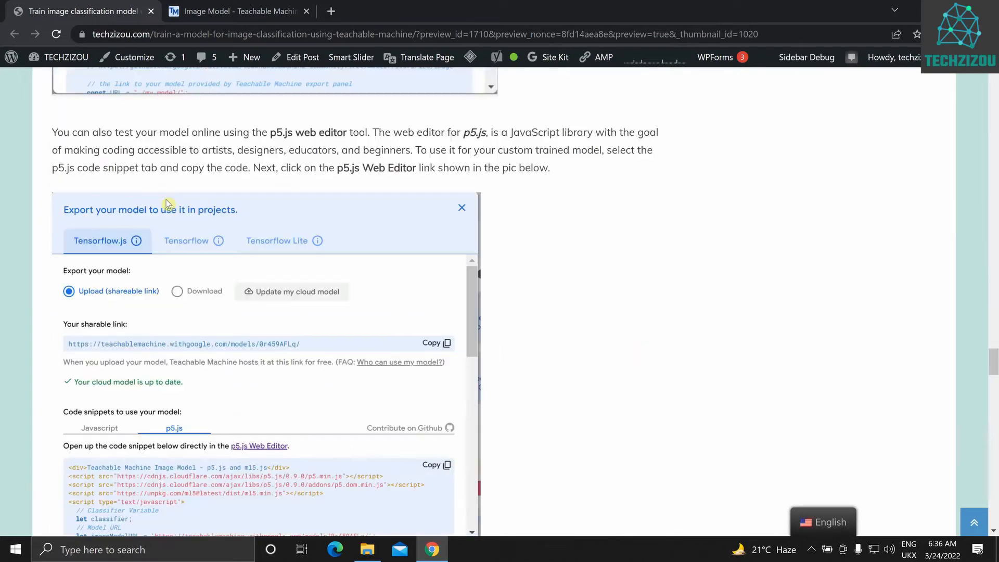
{"action": "scroll", "coordinate": [166, 202], "scroll_direction": "down", "scroll_amount": 7}
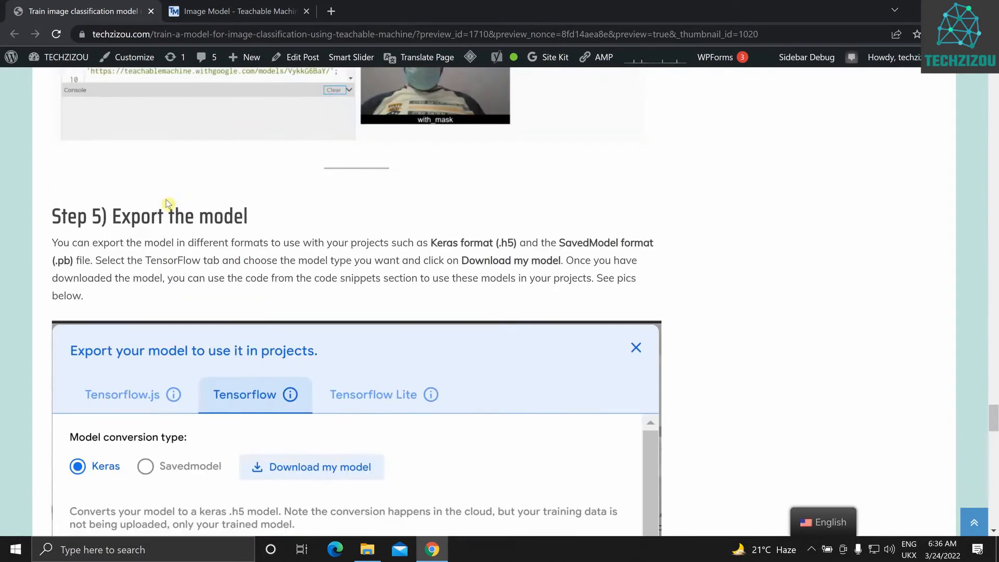
{"action": "scroll", "coordinate": [166, 202], "scroll_direction": "up", "scroll_amount": 20}
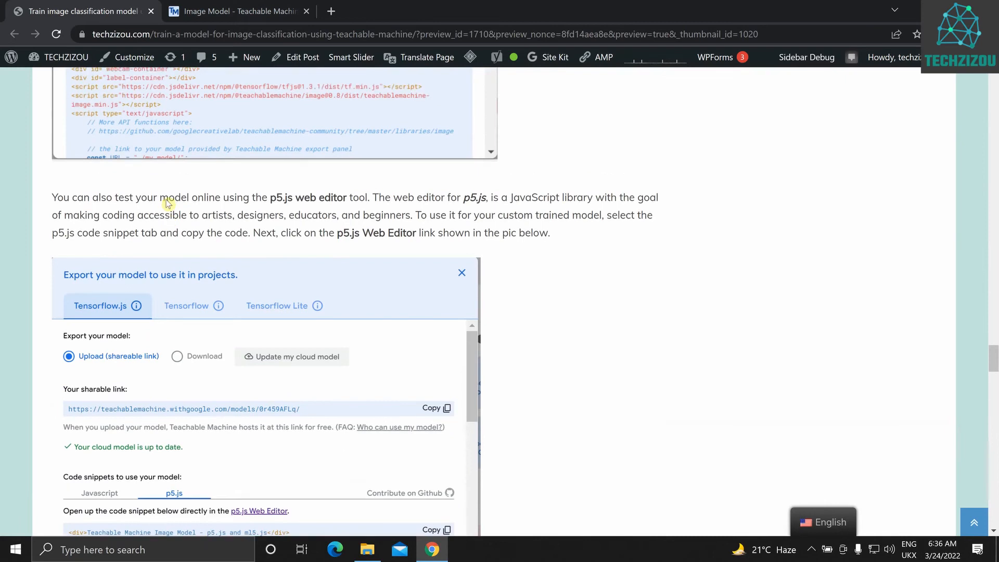
{"action": "scroll", "coordinate": [167, 203], "scroll_direction": "up", "scroll_amount": 15}
{"action": "scroll", "coordinate": [167, 203], "scroll_direction": "up", "scroll_amount": 3}
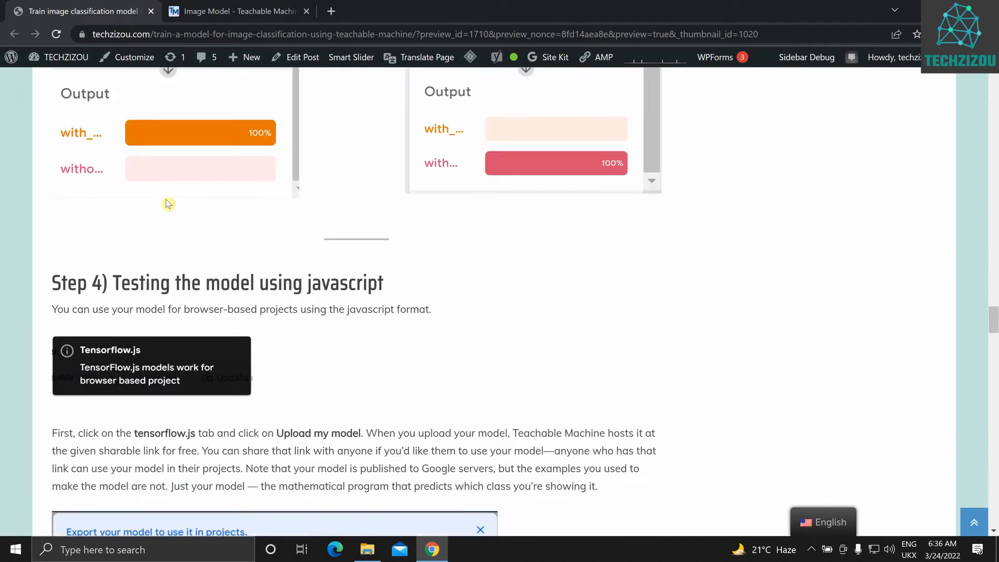
{"action": "scroll", "coordinate": [168, 204], "scroll_direction": "down", "scroll_amount": 20}
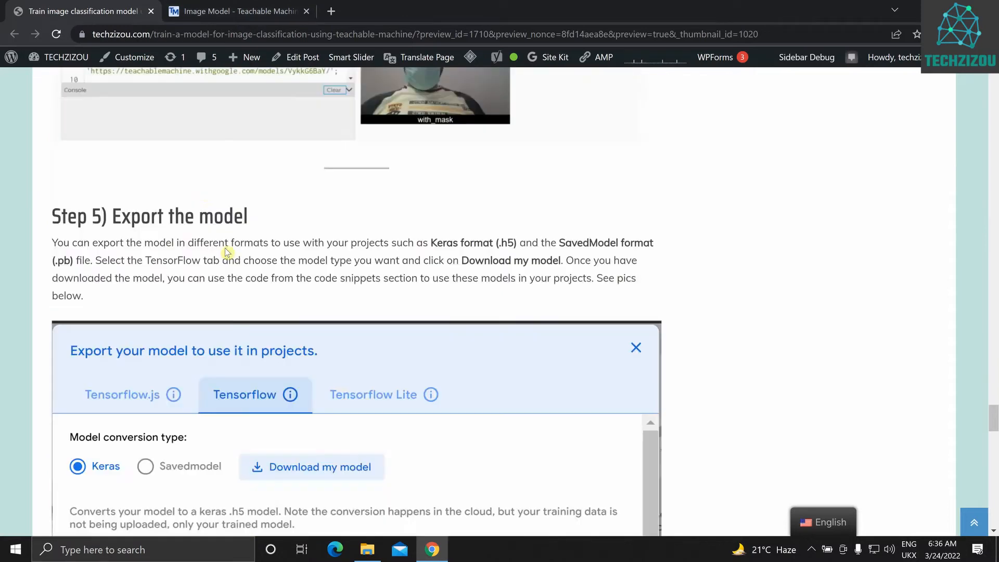
{"action": "scroll", "coordinate": [189, 172], "scroll_direction": "down", "scroll_amount": 4}
{"action": "left_click", "coordinate": [213, 11]}
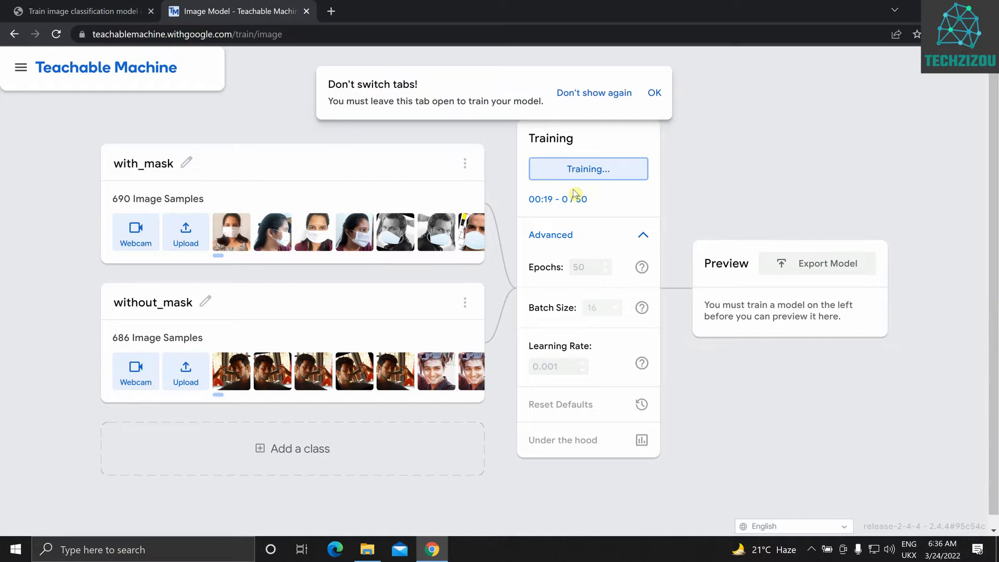
{"action": "left_click", "coordinate": [655, 95]}
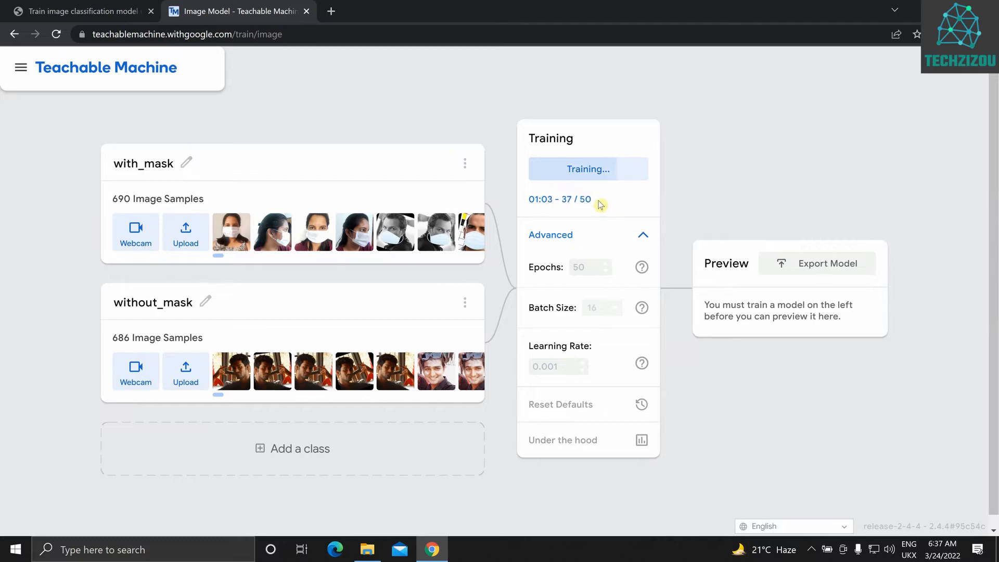
Open the Under the hood view, examine the accuracy per epoch and loss per epoch graphs, and close it
{"action": "left_click", "coordinate": [641, 441]}
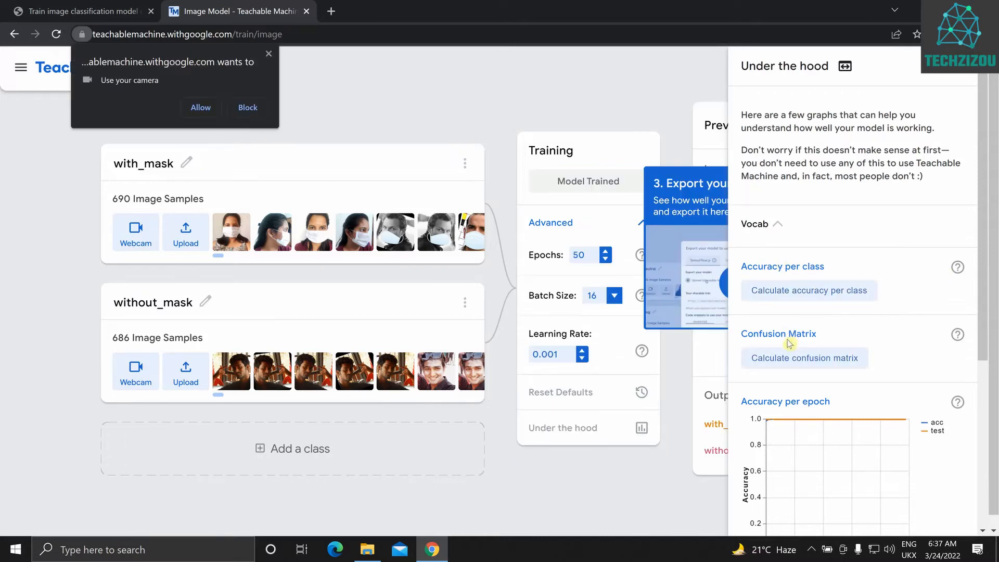
{"action": "scroll", "coordinate": [789, 343], "scroll_direction": "down", "scroll_amount": 3}
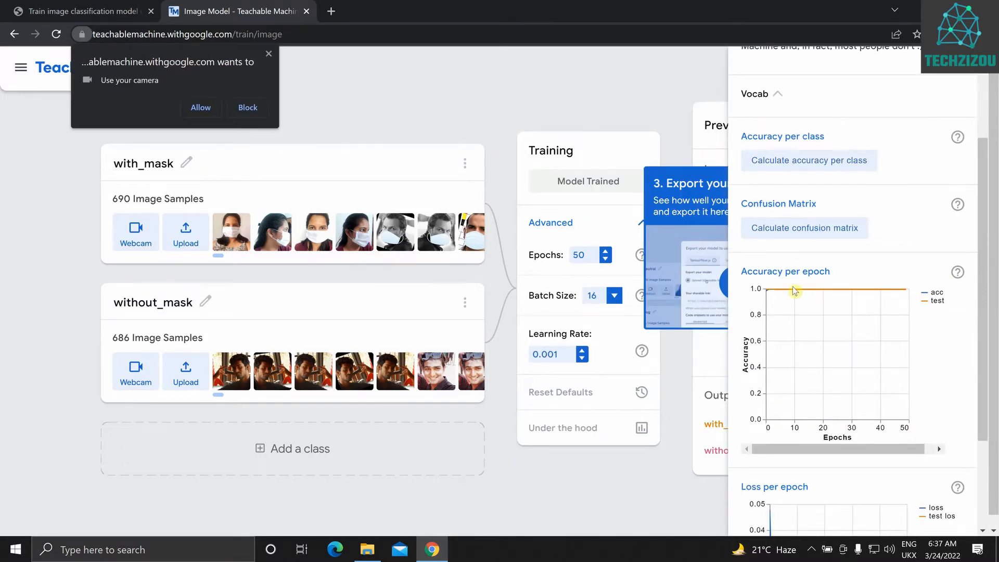
{"action": "scroll", "coordinate": [792, 286], "scroll_direction": "down", "scroll_amount": 3}
{"action": "scroll", "coordinate": [757, 478], "scroll_direction": "up", "scroll_amount": 1}
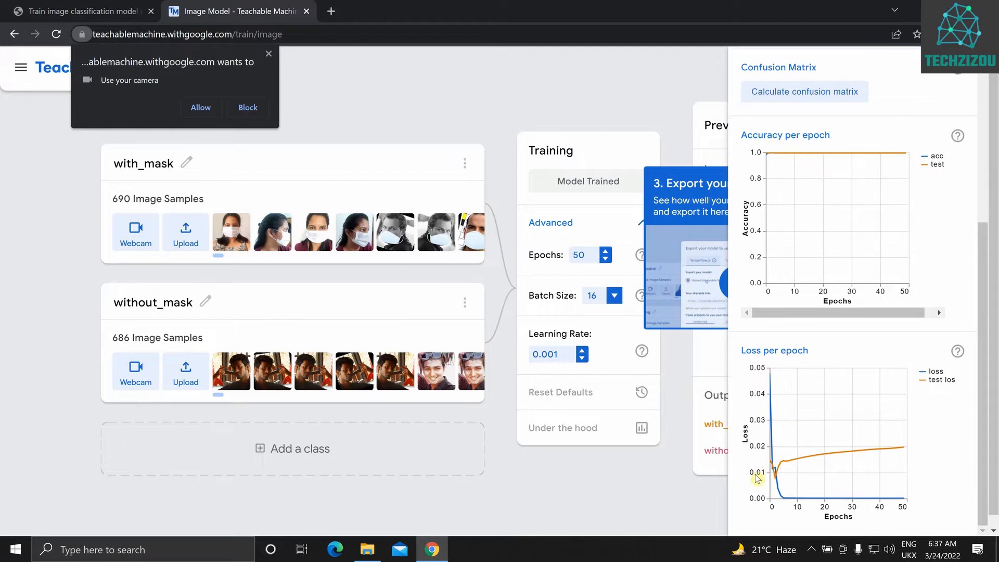
{"action": "mouse_move", "coordinate": [775, 478]}
{"action": "mouse_move", "coordinate": [896, 500]}
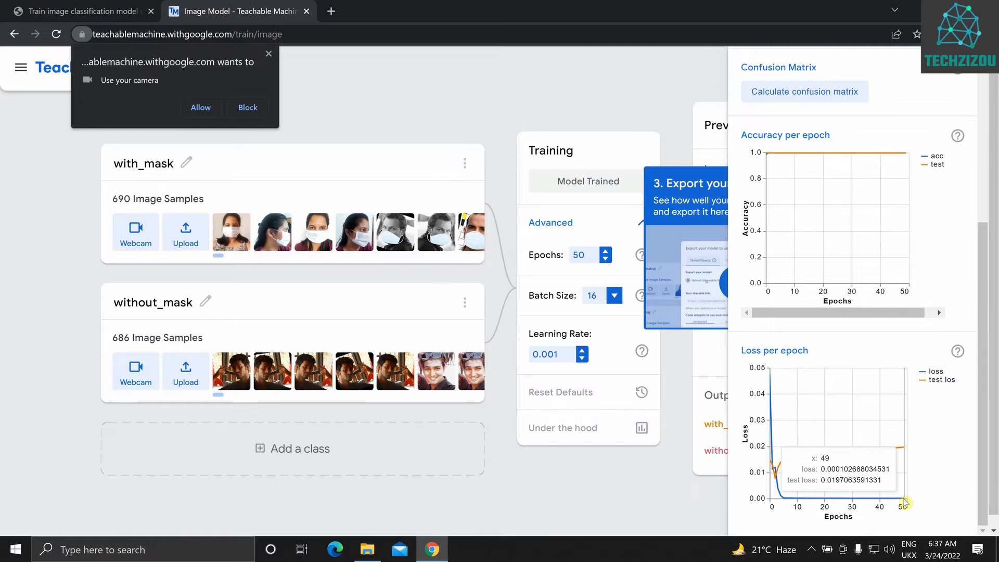
{"action": "mouse_move", "coordinate": [781, 157]}
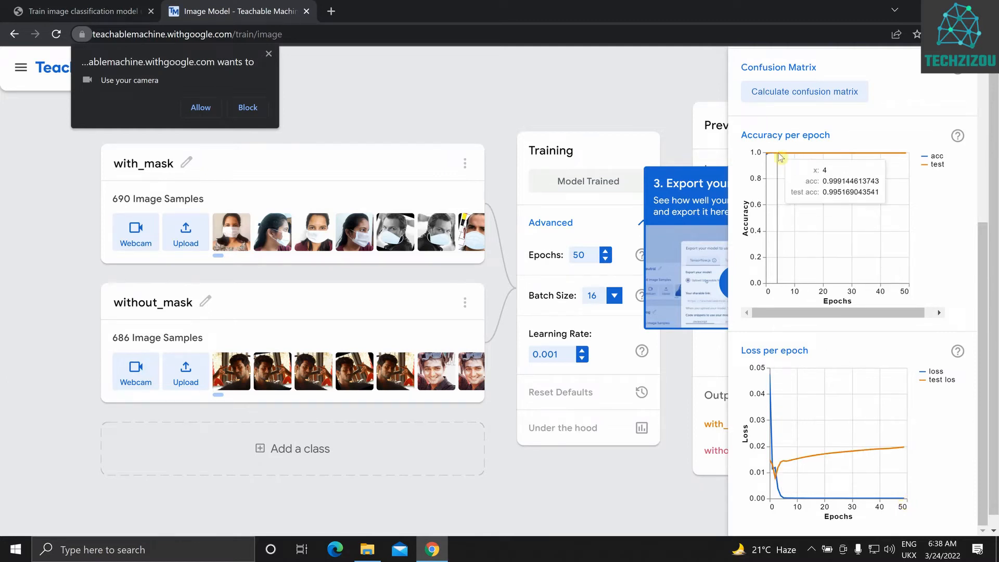
{"action": "scroll", "coordinate": [781, 157], "scroll_direction": "up", "scroll_amount": 6}
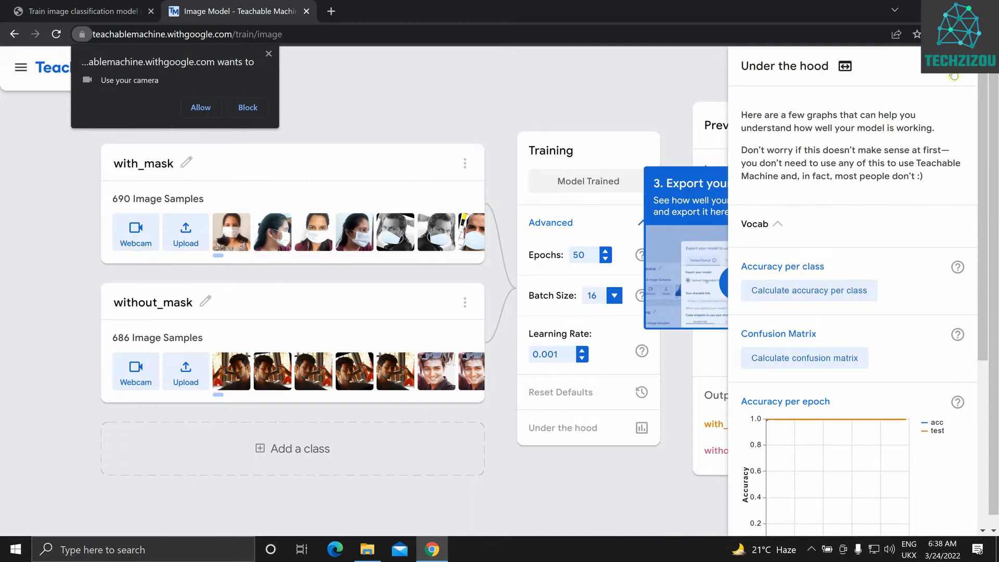
{"action": "left_click", "coordinate": [953, 73]}
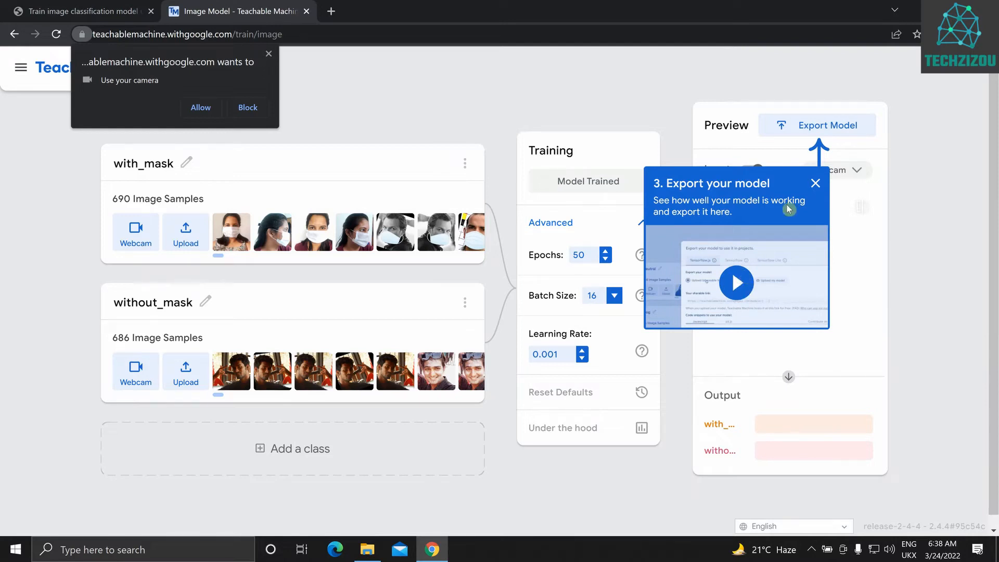
Upload the trained model to the cloud as a Tensorflow.js shareable link, and dismiss the export tip and camera permission request
{"action": "left_click", "coordinate": [815, 183]}
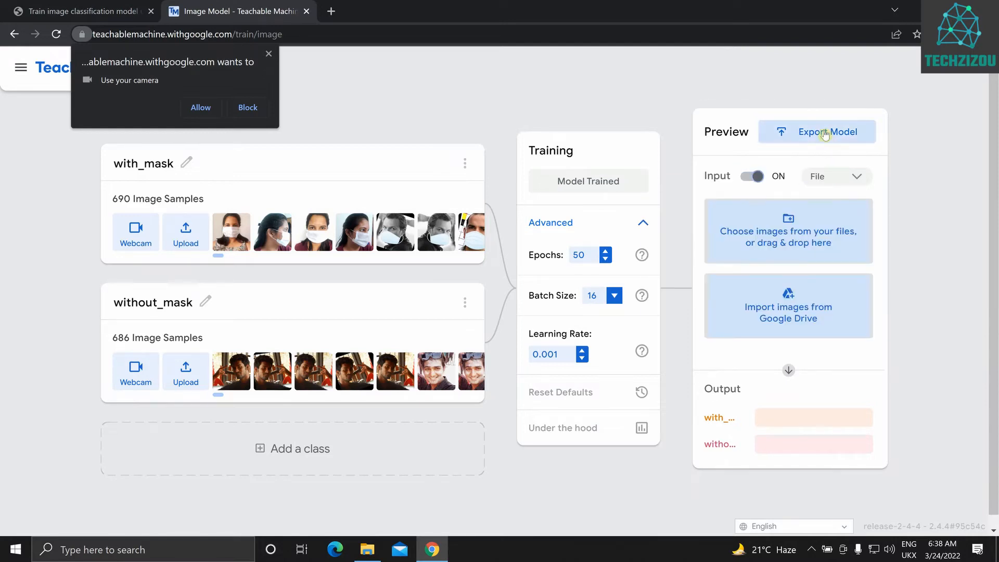
{"action": "left_click", "coordinate": [829, 133]}
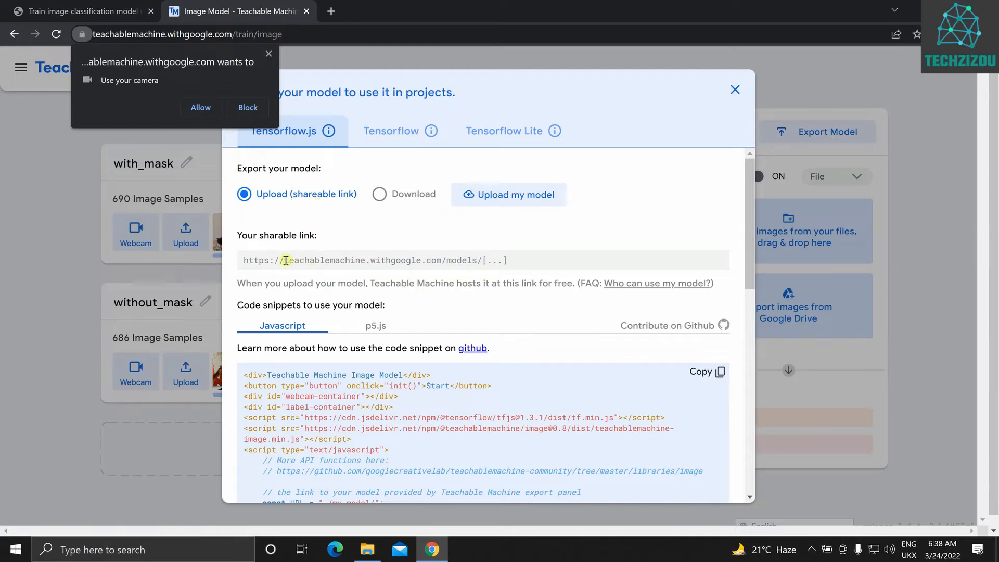
{"action": "left_click_drag", "start_coordinate": [285, 260], "coordinate": [411, 263]}
{"action": "left_click", "coordinate": [359, 263]}
{"action": "left_click", "coordinate": [494, 200]}
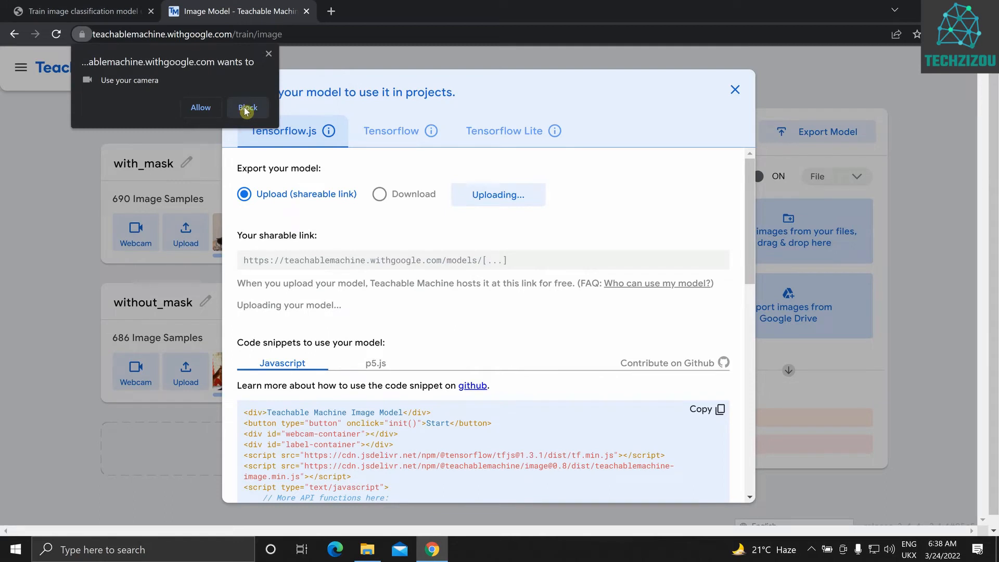
{"action": "left_click", "coordinate": [268, 55]}
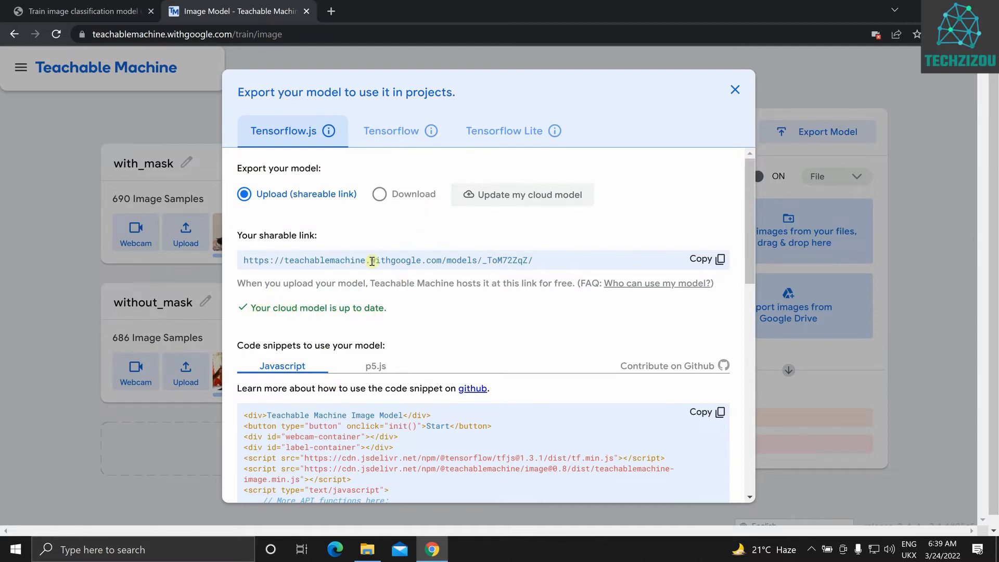
Copy the model's sharable link, view the hosted model page and its files in a new tab, and close that tab
{"action": "left_click", "coordinate": [718, 260]}
{"action": "scroll", "coordinate": [509, 353], "scroll_direction": "down", "scroll_amount": 1}
{"action": "scroll", "coordinate": [509, 352], "scroll_direction": "down", "scroll_amount": 1}
{"action": "left_click", "coordinate": [330, 11]}
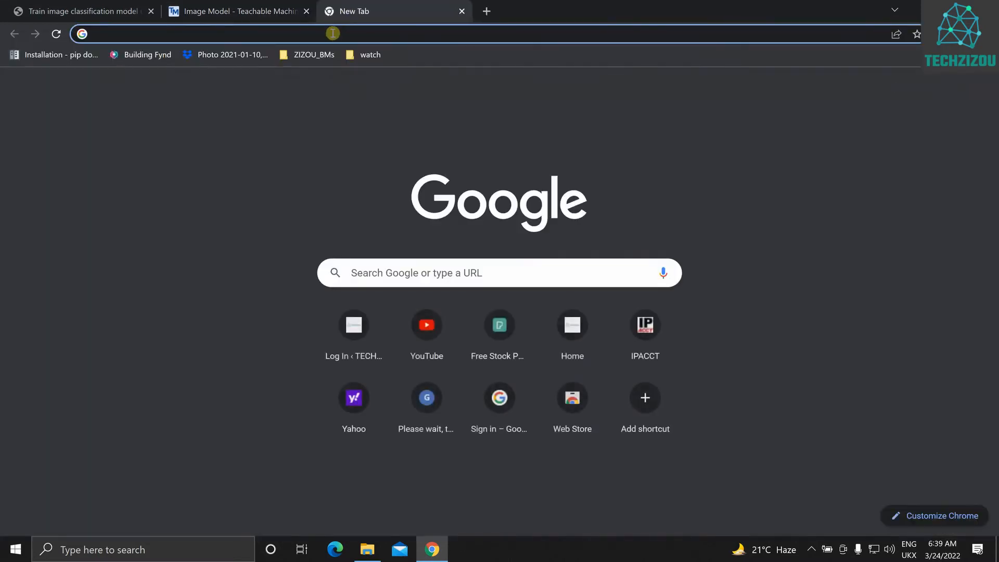
{"action": "right_click", "coordinate": [334, 34]}
{"action": "left_click", "coordinate": [383, 134]}
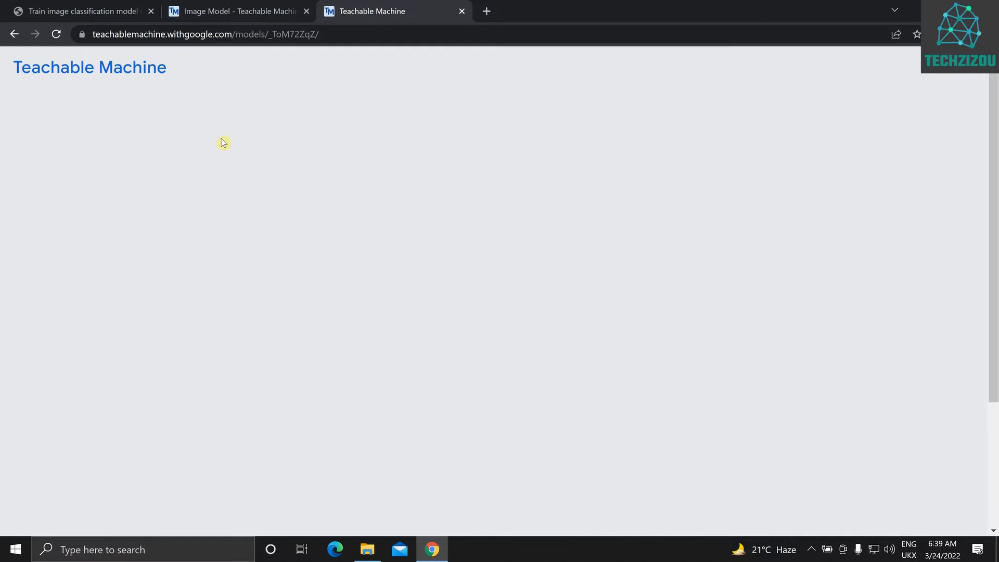
{"action": "scroll", "coordinate": [222, 143], "scroll_direction": "down", "scroll_amount": 4}
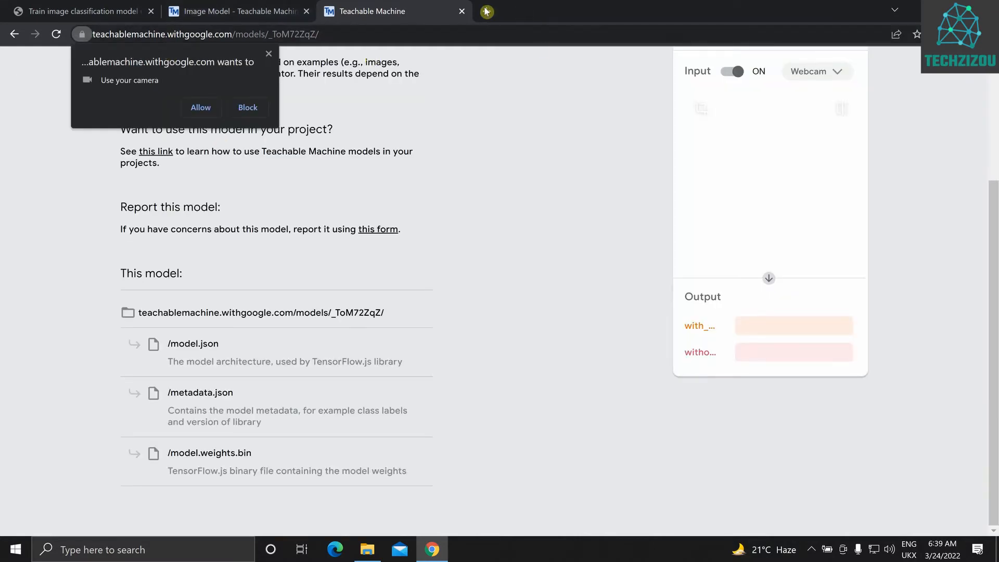
{"action": "left_click", "coordinate": [461, 11]}
Read through the Javascript code snippet for using the model, down to its predict function
{"action": "scroll", "coordinate": [411, 280], "scroll_direction": "down", "scroll_amount": 1}
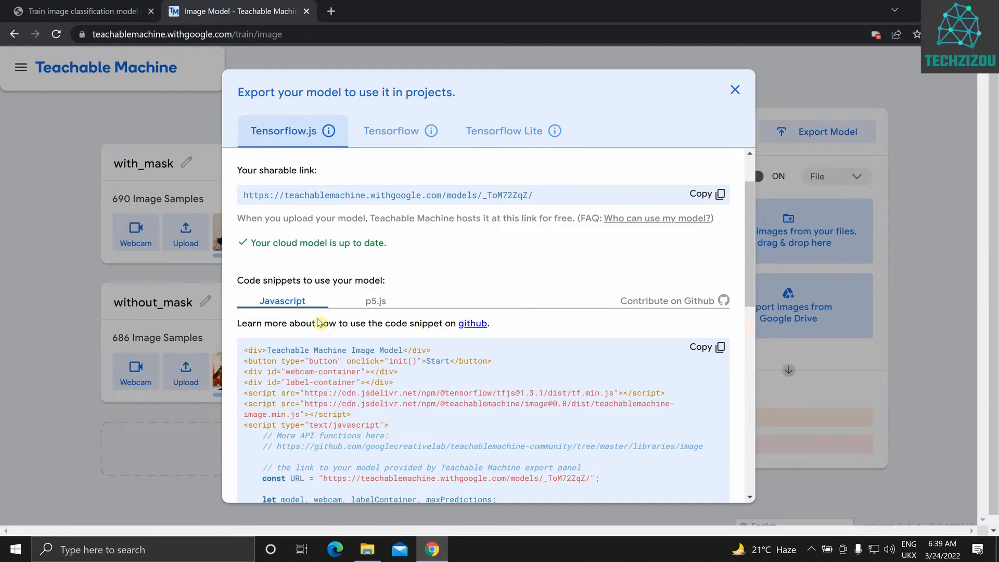
{"action": "scroll", "coordinate": [312, 307], "scroll_direction": "down", "scroll_amount": 1}
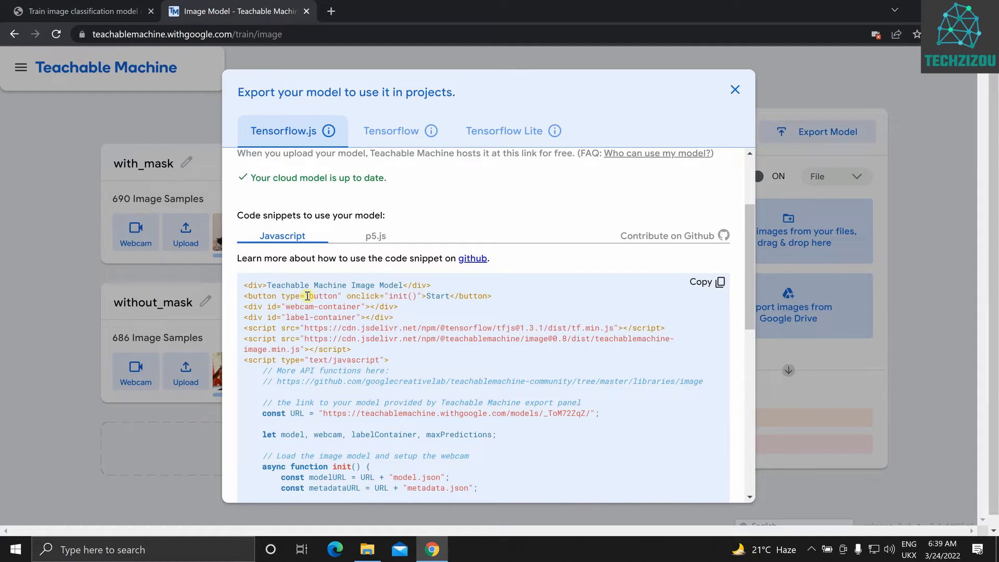
{"action": "scroll", "coordinate": [261, 388], "scroll_direction": "up", "scroll_amount": 2}
{"action": "scroll", "coordinate": [313, 385], "scroll_direction": "down", "scroll_amount": 4}
{"action": "scroll", "coordinate": [353, 382], "scroll_direction": "up", "scroll_amount": 6}
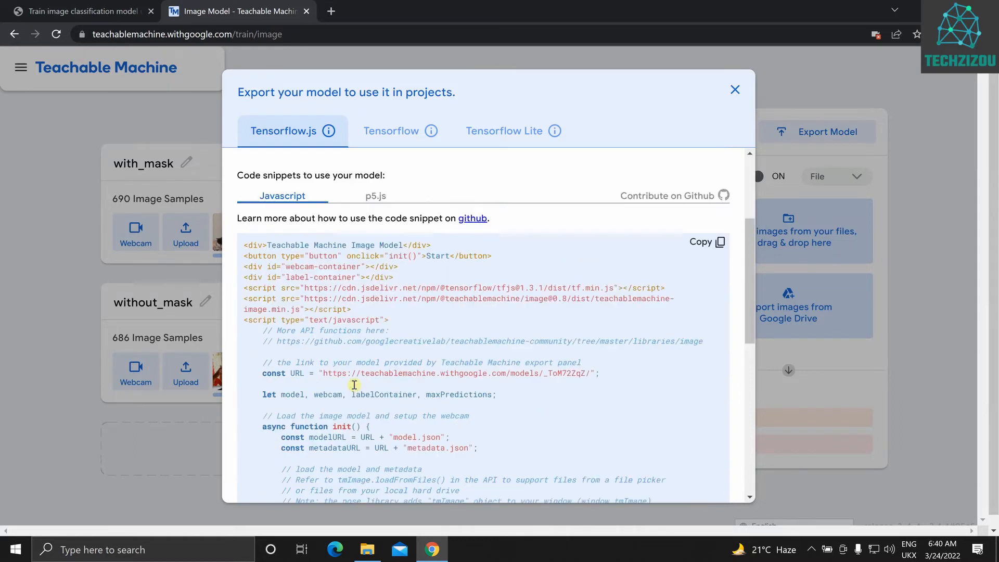
{"action": "scroll", "coordinate": [359, 385], "scroll_direction": "down", "scroll_amount": 10}
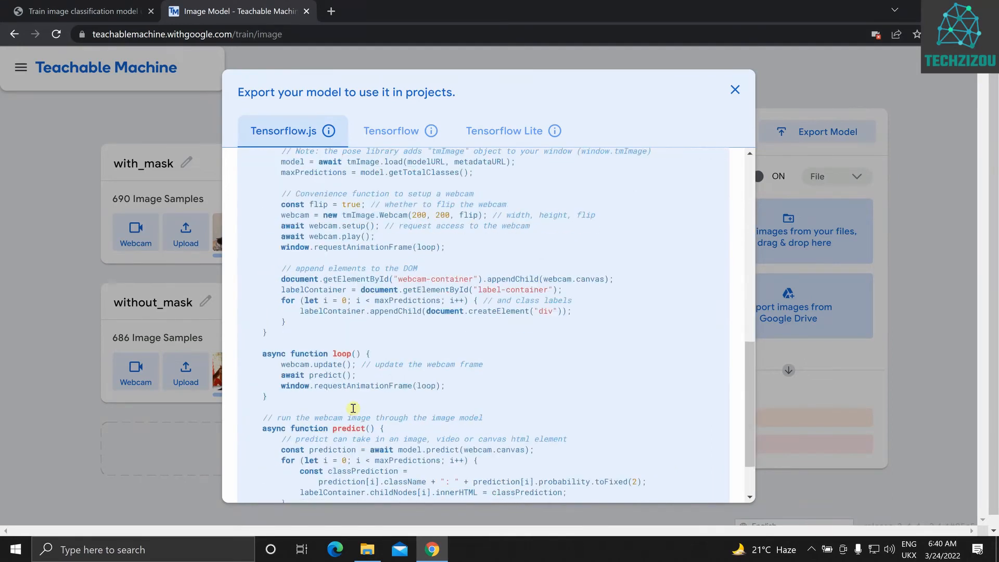
{"action": "scroll", "coordinate": [320, 345], "scroll_direction": "up", "scroll_amount": 6}
{"action": "scroll", "coordinate": [339, 345], "scroll_direction": "up", "scroll_amount": 5}
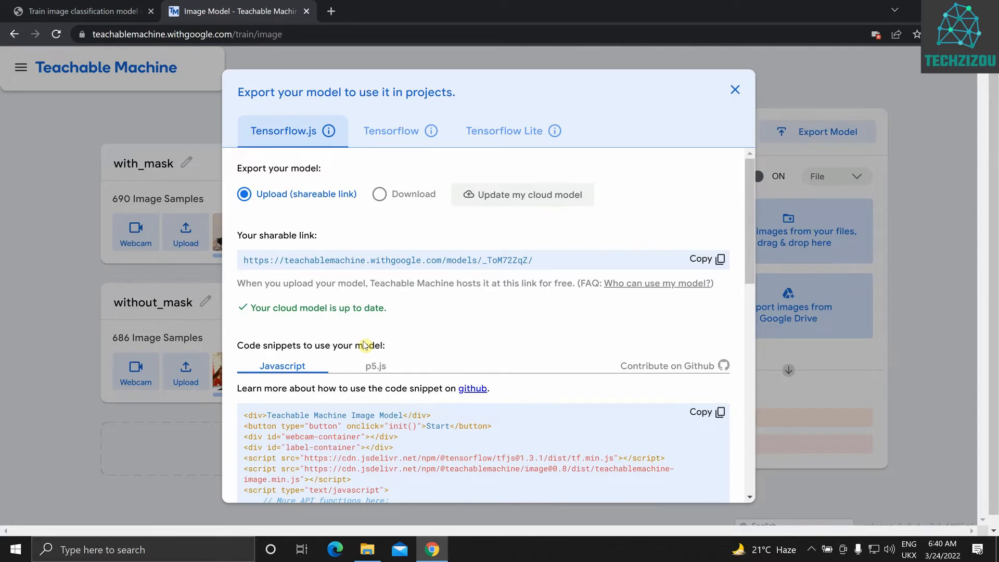
Open the p5.js Web Editor linked from the p5.js code snippet, allowing all cookies, and run the ImageModel_TM sketch
{"action": "left_click", "coordinate": [376, 366]}
{"action": "scroll", "coordinate": [442, 261], "scroll_direction": "down", "scroll_amount": 3}
{"action": "right_click", "coordinate": [481, 191]}
{"action": "left_click", "coordinate": [499, 203]}
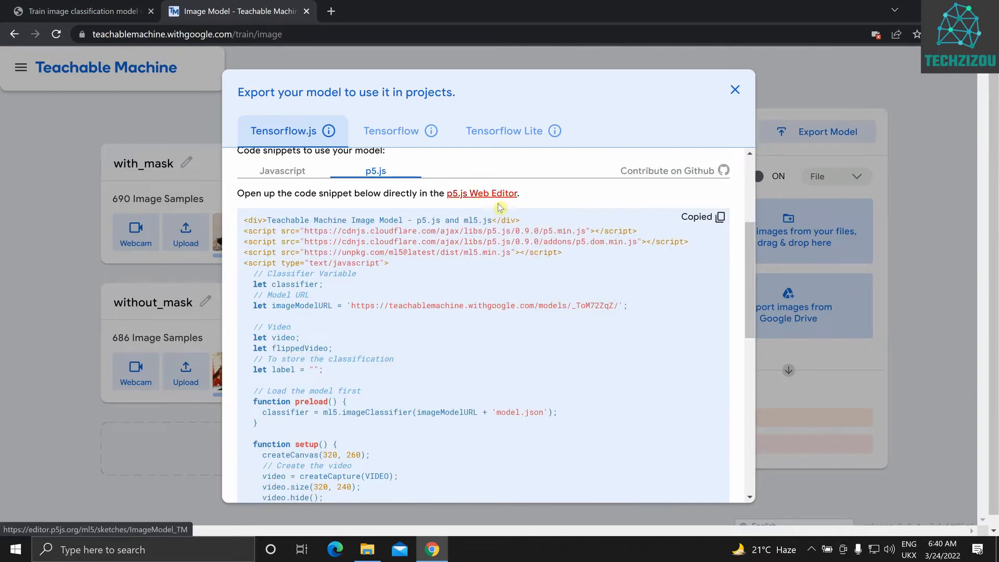
{"action": "left_click", "coordinate": [391, 14]}
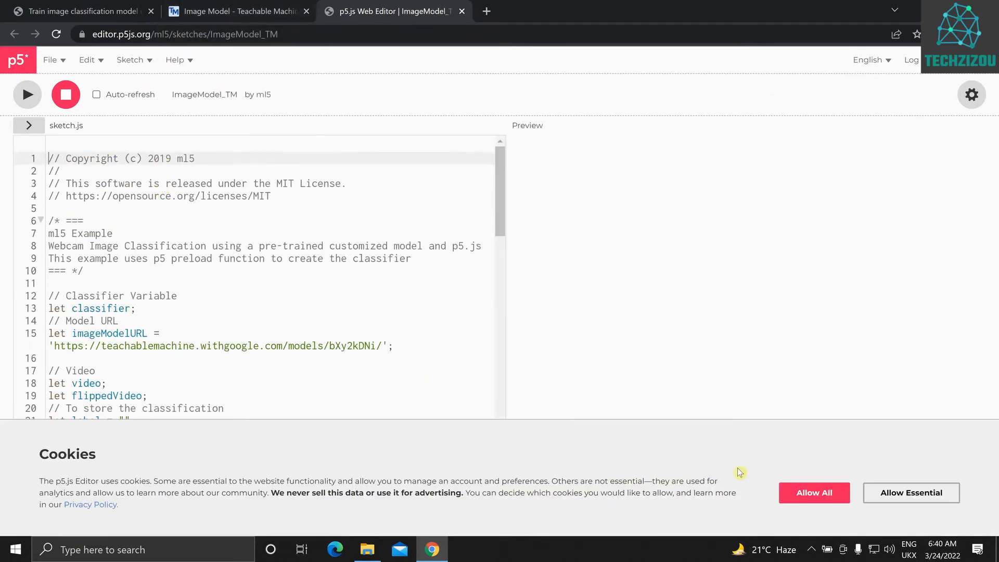
{"action": "left_click", "coordinate": [811, 493]}
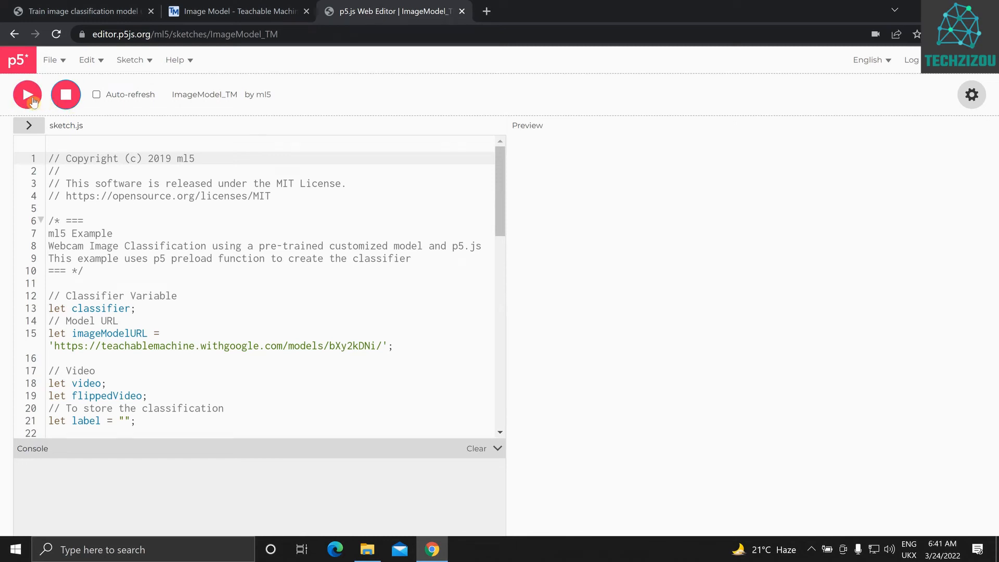
{"action": "left_click", "coordinate": [31, 98]}
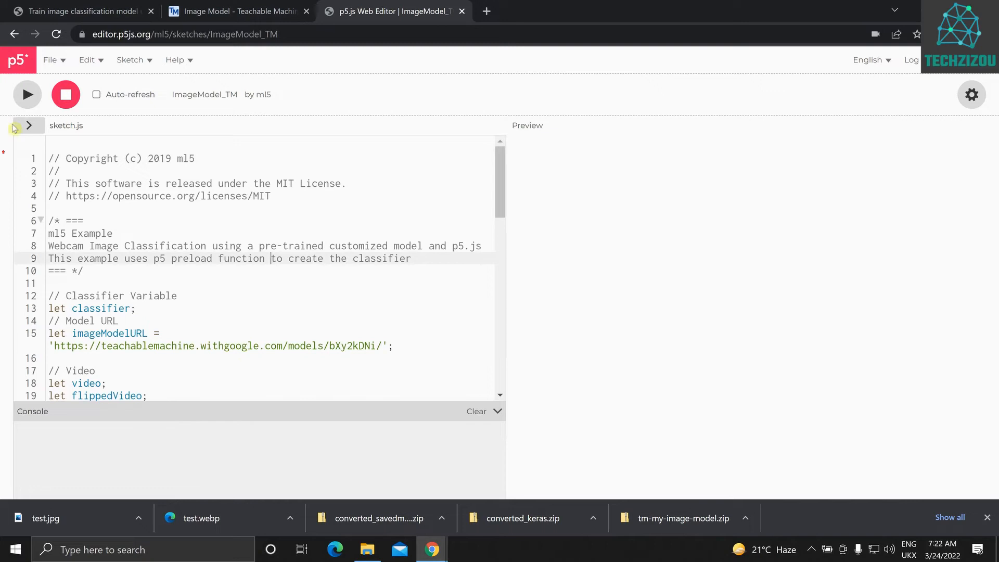
Delete all the example code from sketch.js in the p5.js Web Editor
{"action": "left_click", "coordinate": [142, 362]}
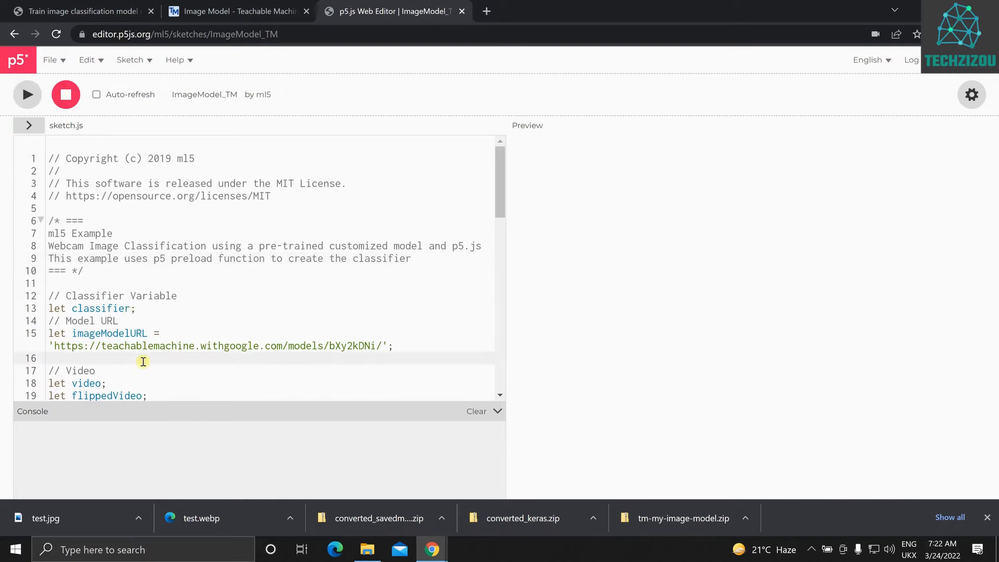
{"action": "key", "text": "ctrl+a"}
{"action": "key", "text": "BackSpace"}
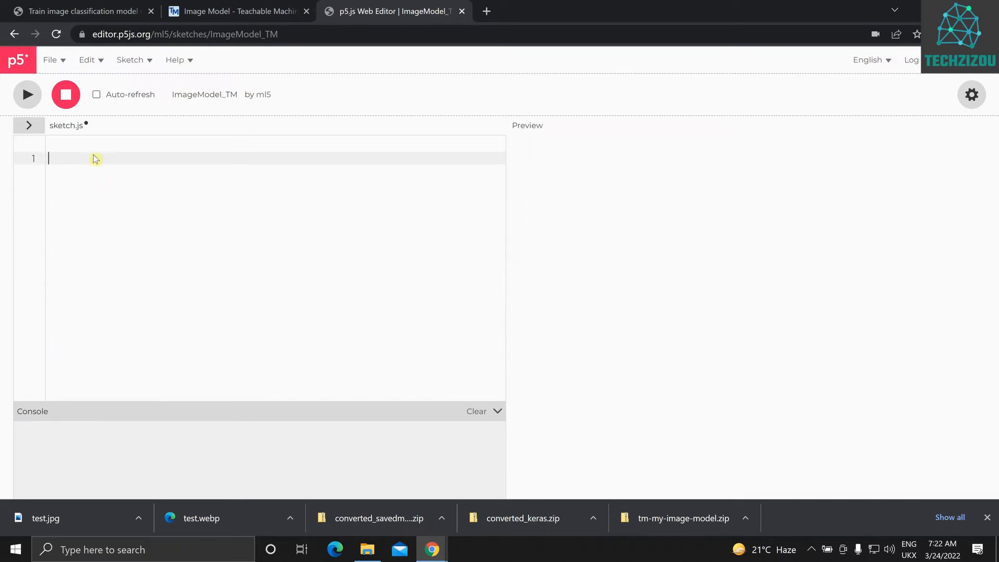
Switch back to Teachable Machine and read the p5.js code snippet through to its gotResult function
{"action": "left_click", "coordinate": [206, 10]}
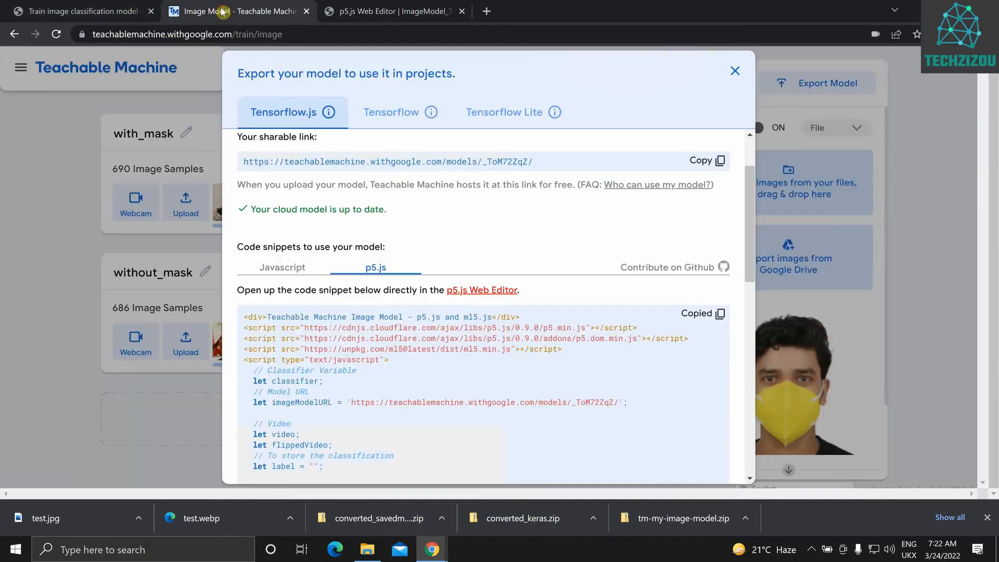
{"action": "scroll", "coordinate": [311, 349], "scroll_direction": "down", "scroll_amount": 2}
{"action": "scroll", "coordinate": [311, 348], "scroll_direction": "down", "scroll_amount": 1}
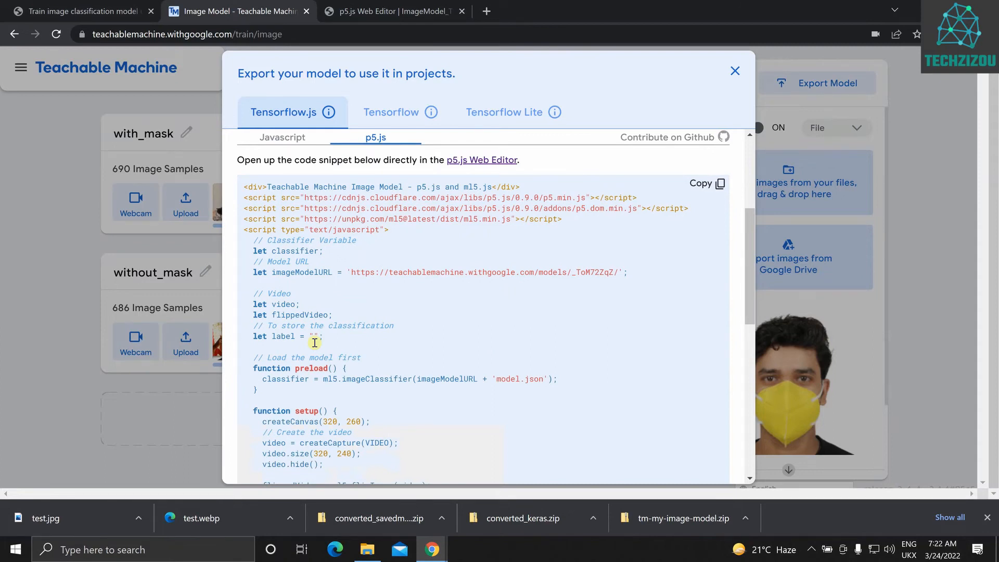
{"action": "scroll", "coordinate": [394, 289], "scroll_direction": "down", "scroll_amount": 8}
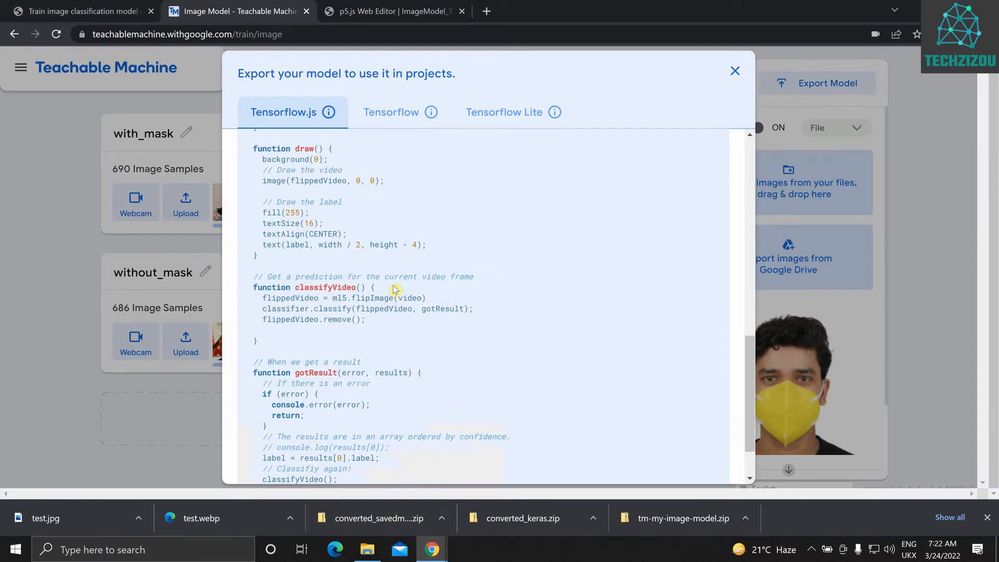
{"action": "scroll", "coordinate": [394, 289], "scroll_direction": "down", "scroll_amount": 3}
{"action": "scroll", "coordinate": [395, 289], "scroll_direction": "up", "scroll_amount": 6}
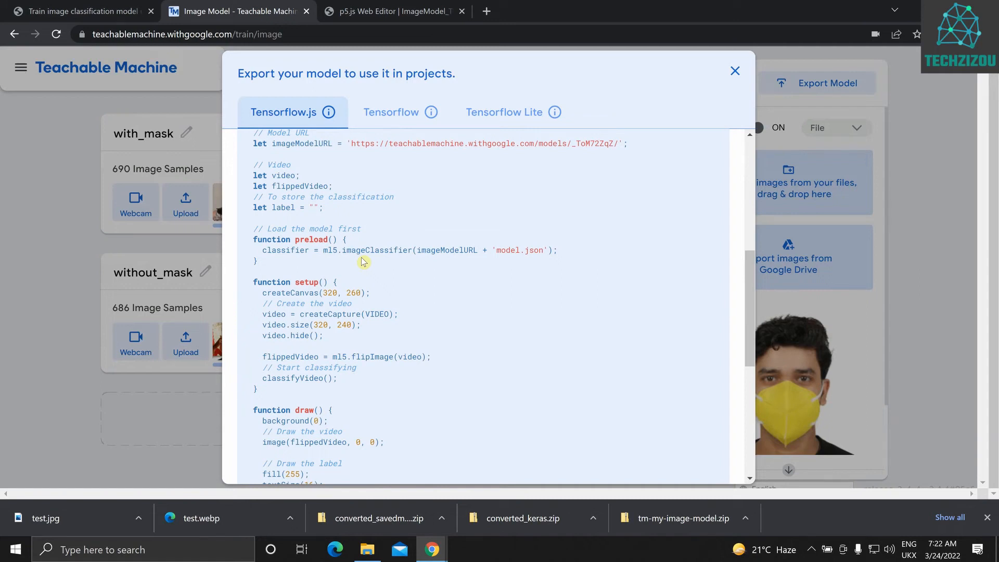
Compare the sharable link with the imageModelURL value in the p5.js snippet, and return to the p5.js Web Editor
{"action": "scroll", "coordinate": [363, 262], "scroll_direction": "up", "scroll_amount": 4}
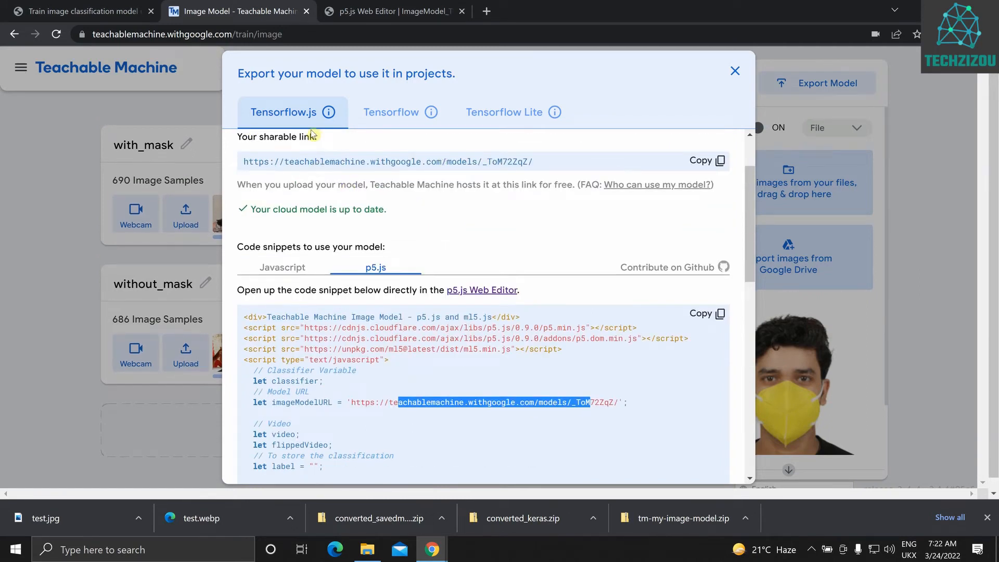
{"action": "scroll", "coordinate": [312, 134], "scroll_direction": "up", "scroll_amount": 2}
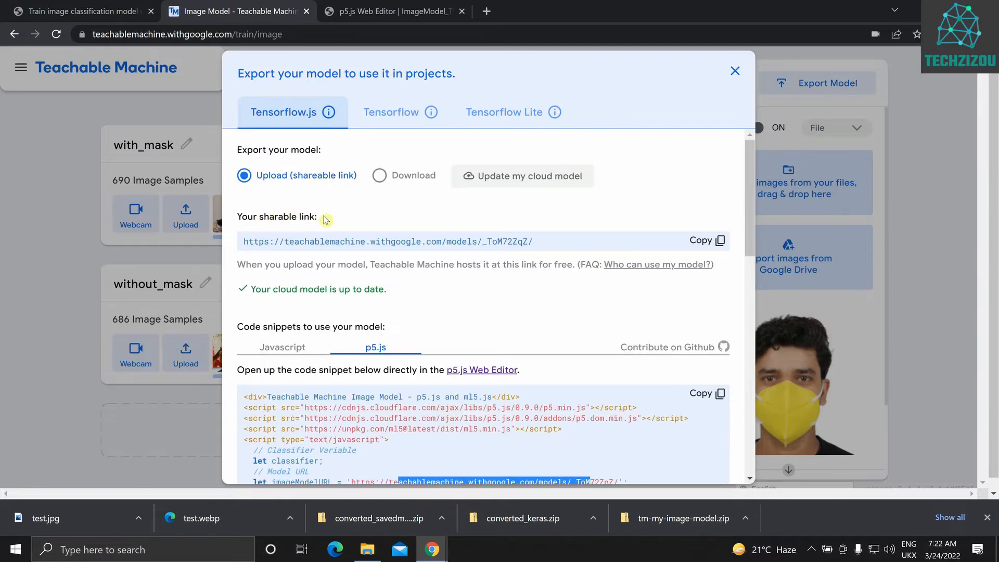
{"action": "scroll", "coordinate": [408, 271], "scroll_direction": "down", "scroll_amount": 5}
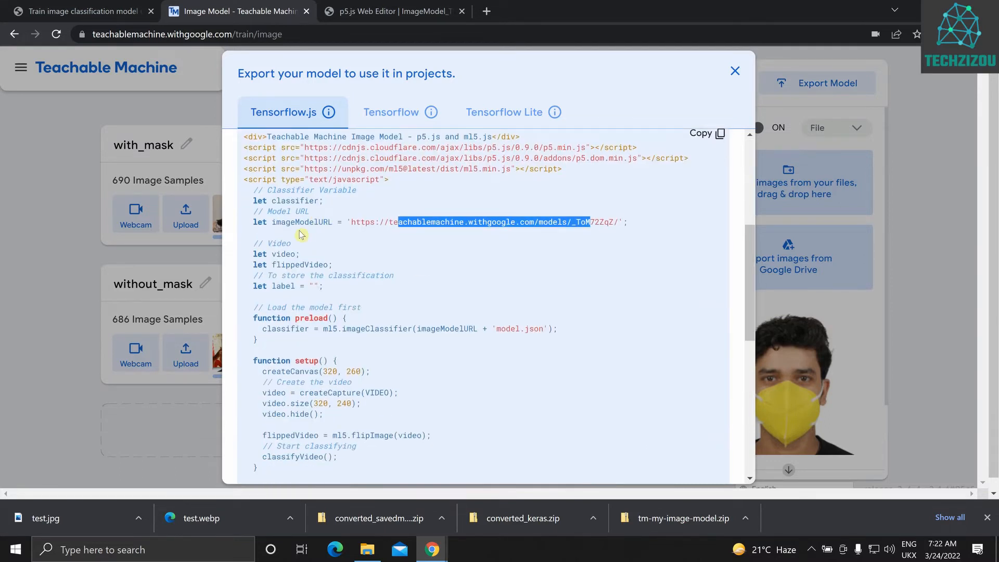
{"action": "left_click_drag", "start_coordinate": [357, 223], "coordinate": [617, 224]}
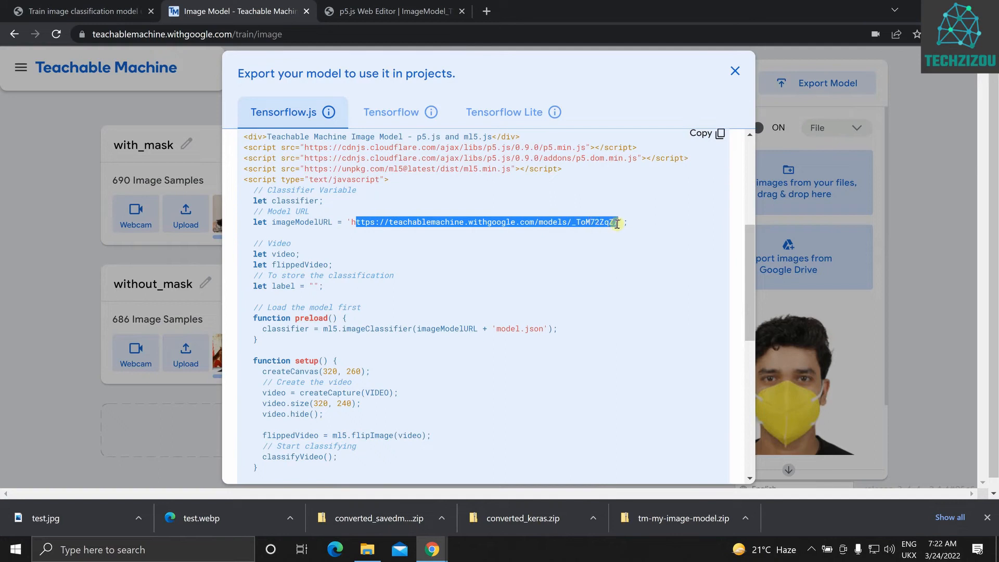
{"action": "scroll", "coordinate": [621, 225], "scroll_direction": "up", "scroll_amount": 1}
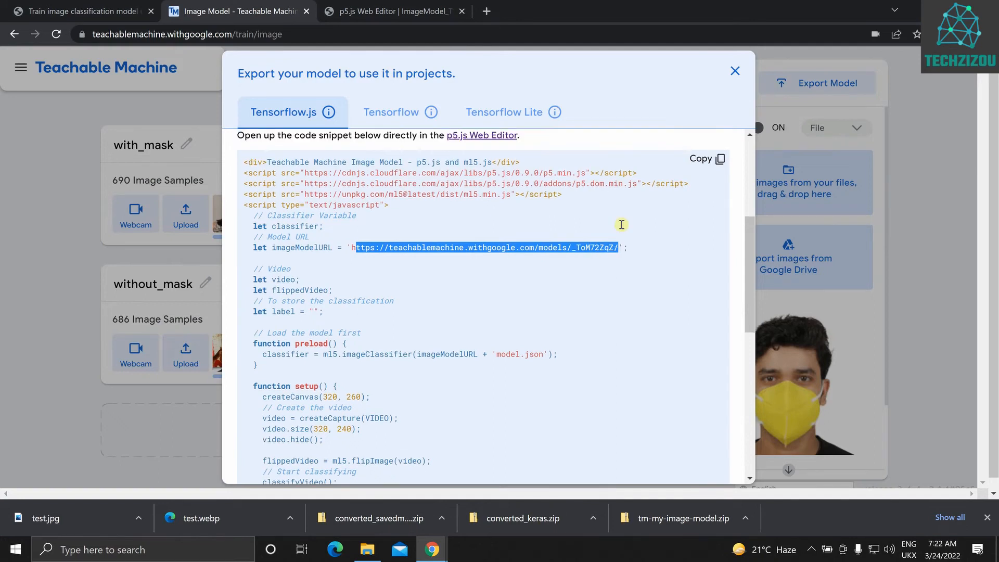
{"action": "key", "text": "ctrl+Tab"}
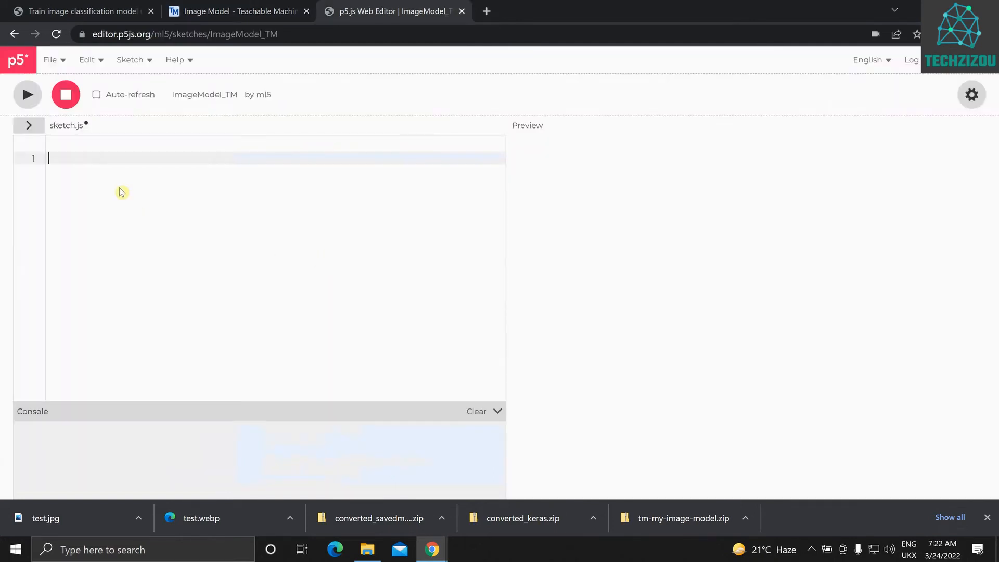
Paste the copied p5.js snippet into the empty sketch.js and delete its closing </script> line
{"action": "key", "text": "ctrl+v"}
{"action": "key", "text": "ctrl+Return"}
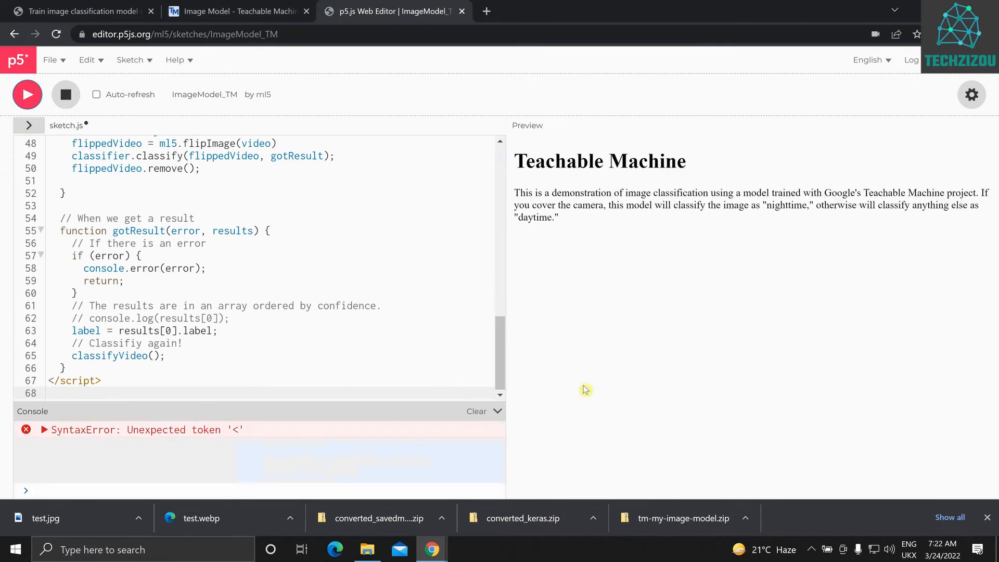
{"action": "left_click_drag", "start_coordinate": [107, 381], "coordinate": [43, 381]}
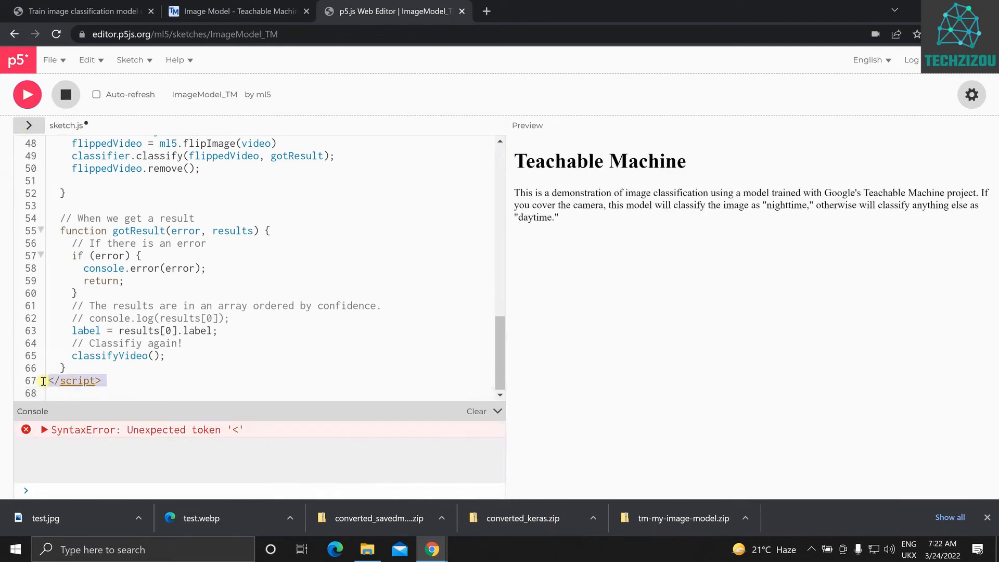
{"action": "key", "text": "BackSpace"}
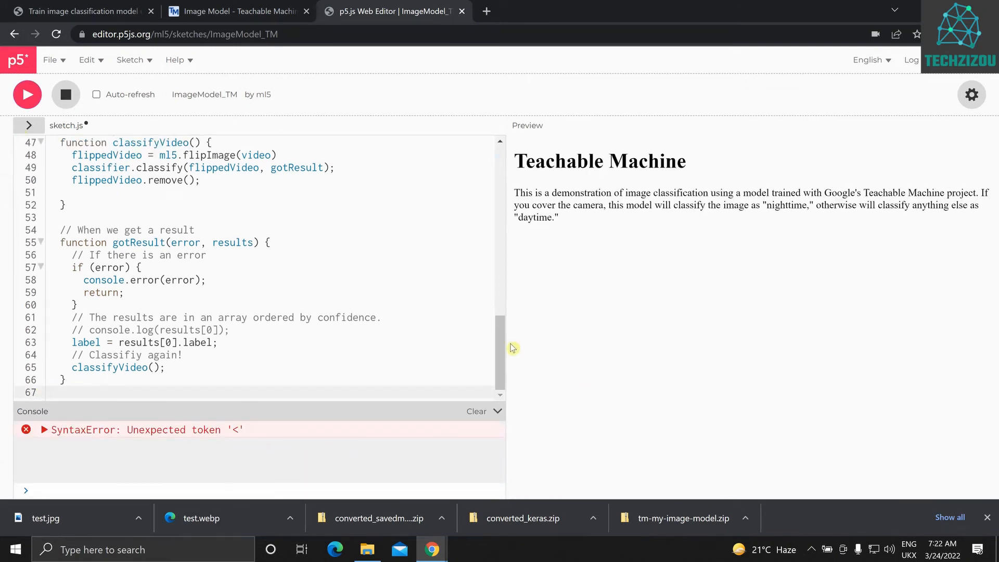
Delete the div and script tag lines above the Classifier Variable comment in sketch.js, checking them against the Teachable Machine snippet, and run the sketch
{"action": "left_click_drag", "start_coordinate": [499, 354], "coordinate": [486, 138]}
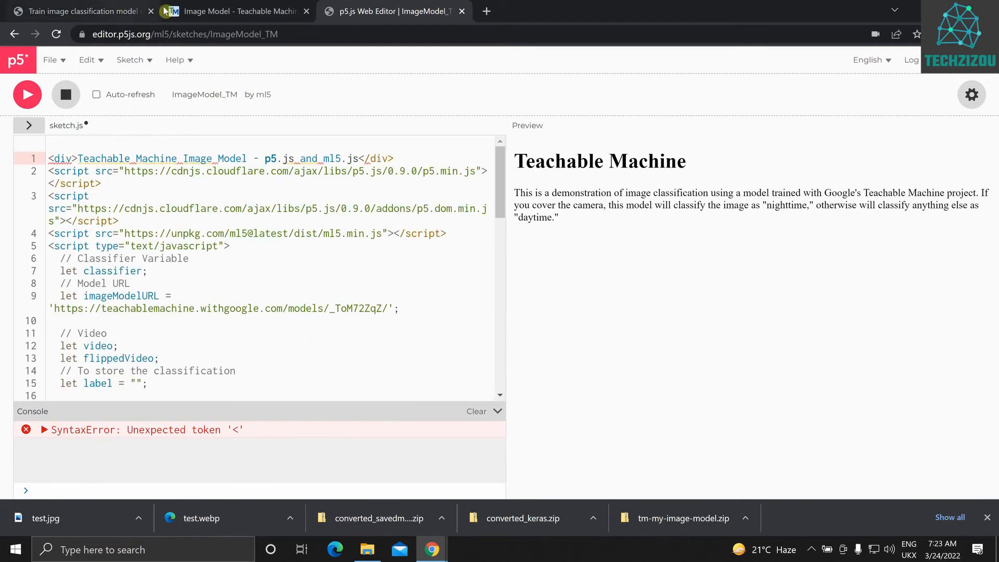
{"action": "left_click", "coordinate": [237, 11]}
{"action": "left_click_drag", "start_coordinate": [389, 309], "coordinate": [244, 268]}
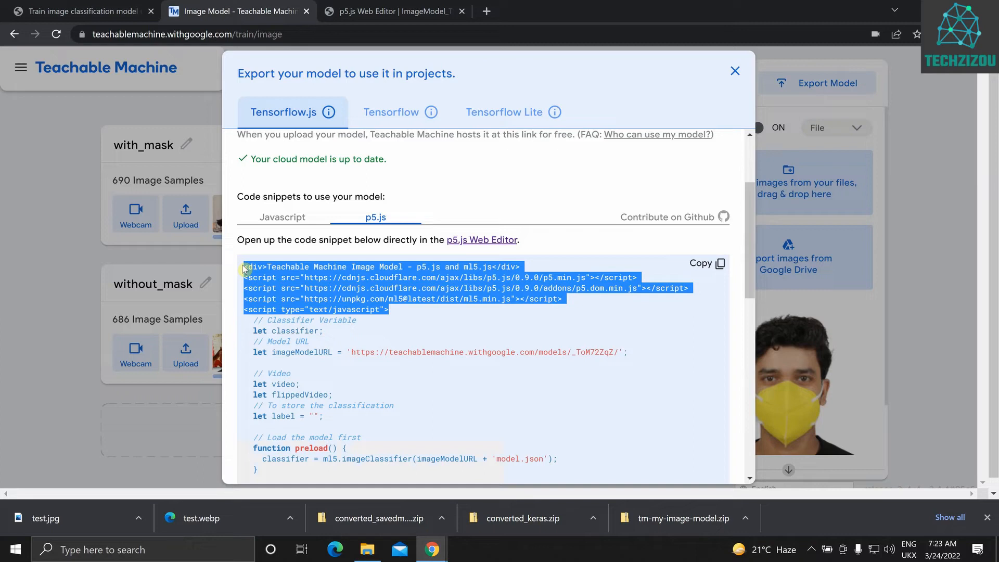
{"action": "key", "text": "ctrl+Tab"}
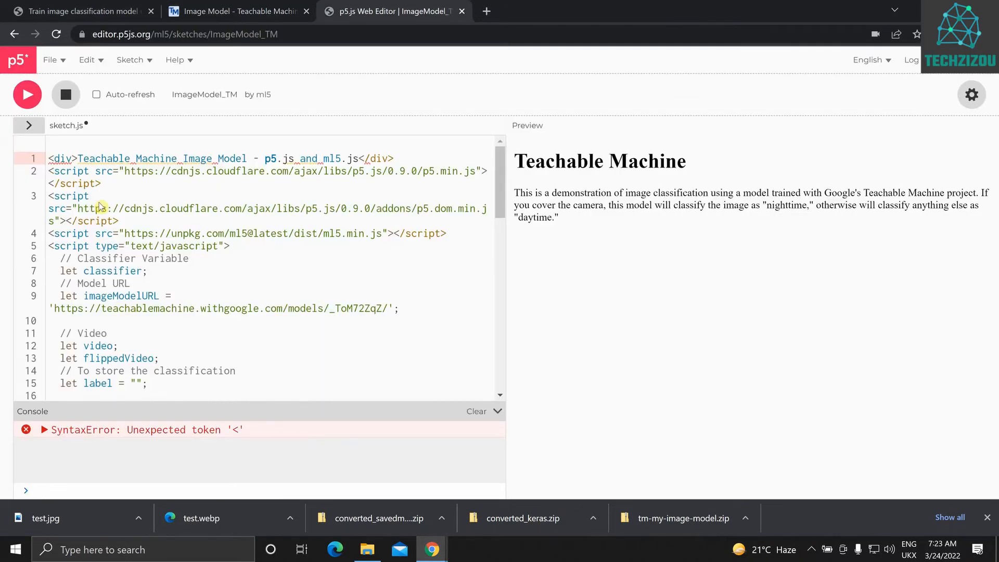
{"action": "key", "text": "ctrl+z"}
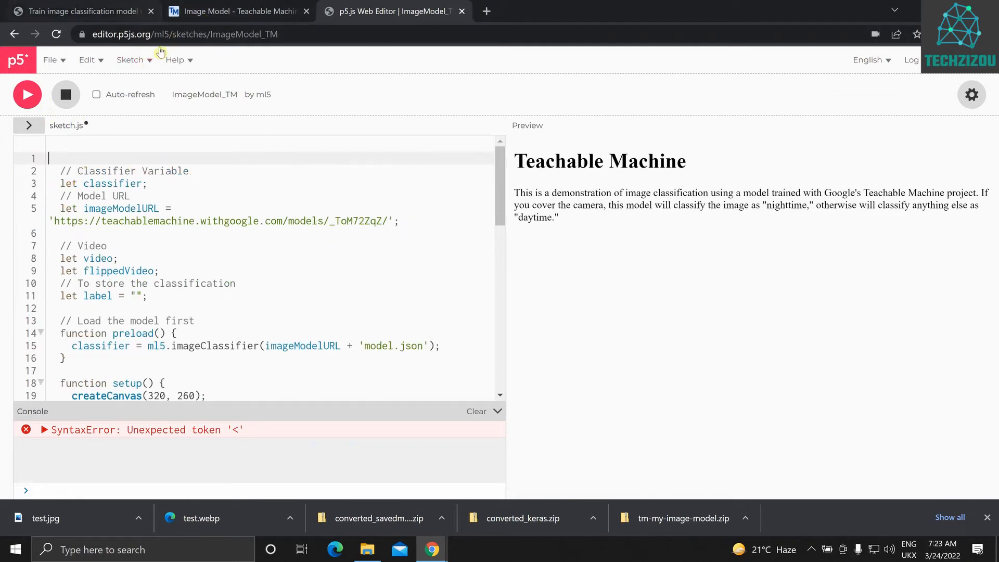
{"action": "left_click", "coordinate": [26, 96]}
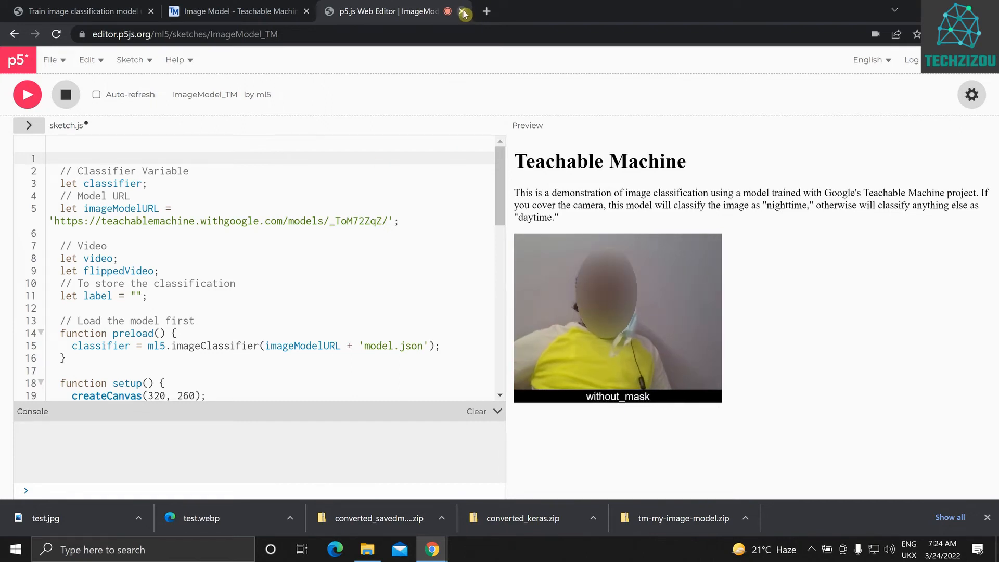
Return to Teachable Machine, open the Under the hood details of the training, and calculate the accuracy per class
{"action": "left_click", "coordinate": [240, 10]}
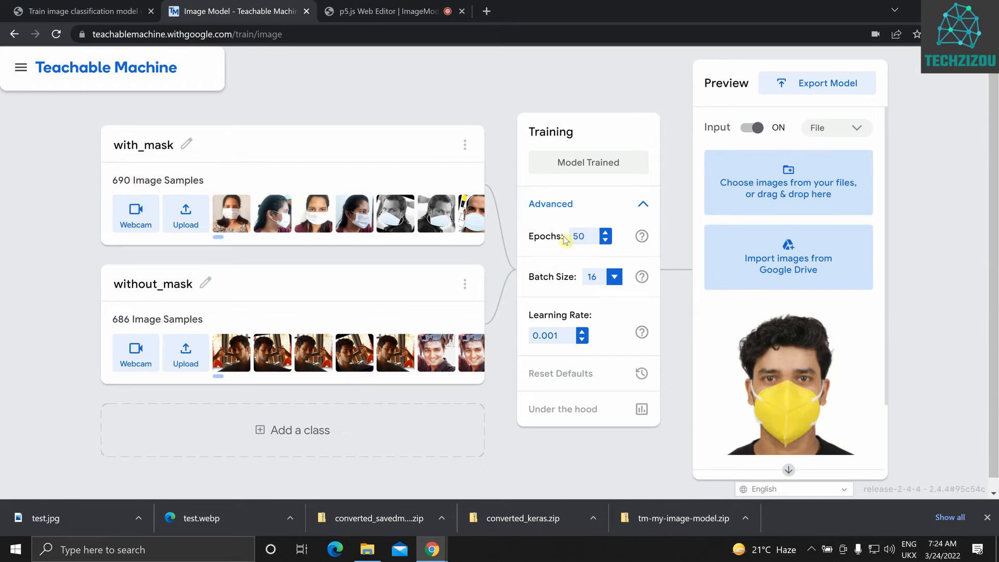
{"action": "left_click", "coordinate": [566, 417]}
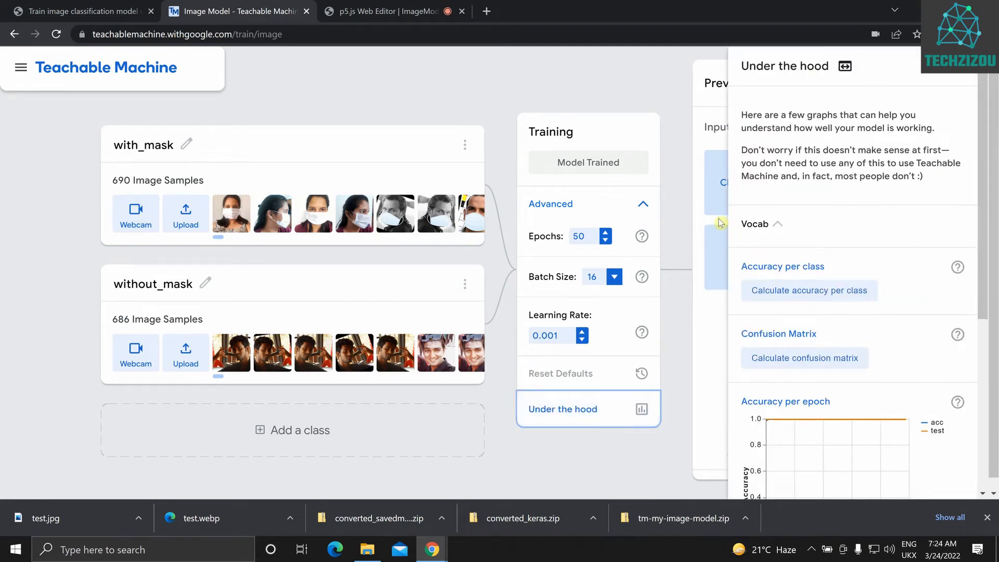
{"action": "scroll", "coordinate": [900, 227], "scroll_direction": "down", "scroll_amount": 5}
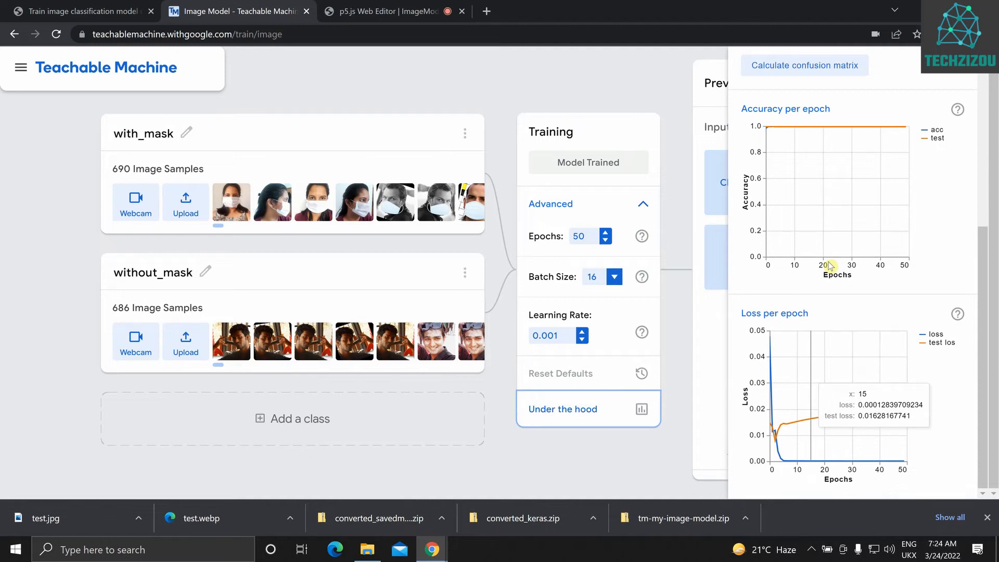
{"action": "scroll", "coordinate": [830, 266], "scroll_direction": "up", "scroll_amount": 5}
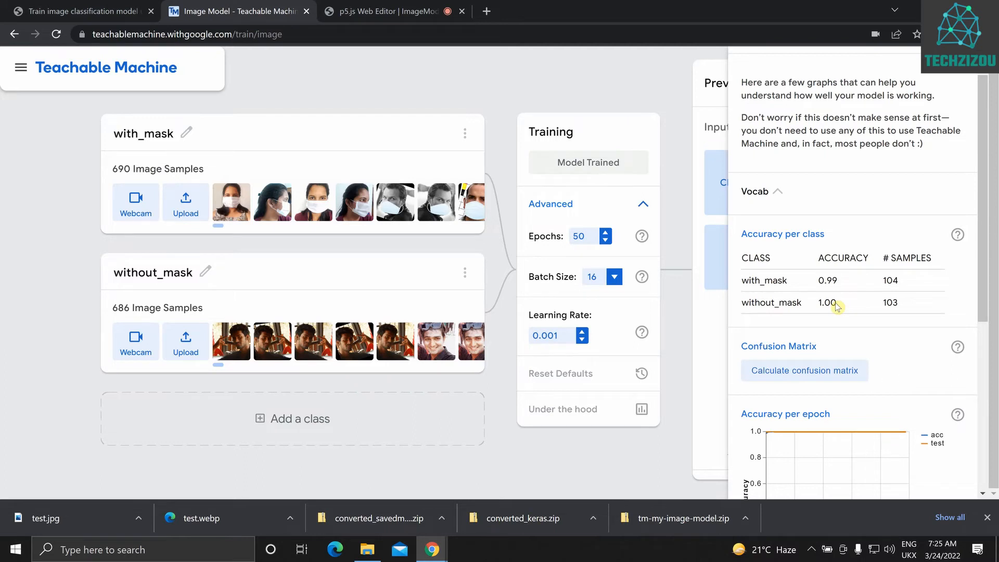
Calculate the confusion matrix and inspect the with_mask samples predicted as without_mask
{"action": "scroll", "coordinate": [837, 306], "scroll_direction": "down", "scroll_amount": 2}
{"action": "left_click", "coordinate": [807, 241]}
{"action": "mouse_move", "coordinate": [846, 269]}
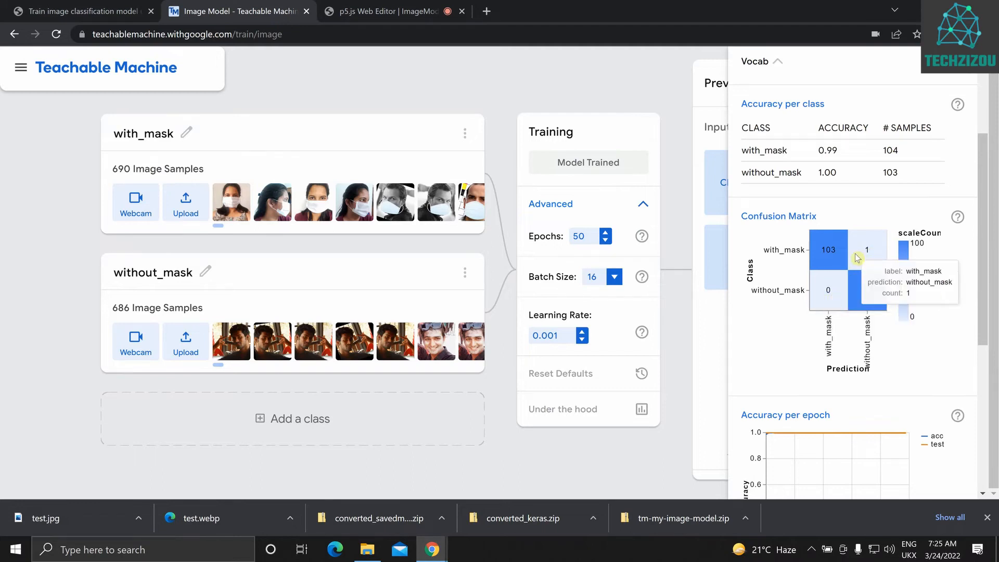
Examine the accuracy per epoch and loss per epoch graphs, comparing training and test curves, and close the Under the hood details
{"action": "scroll", "coordinate": [822, 333], "scroll_direction": "down", "scroll_amount": 3}
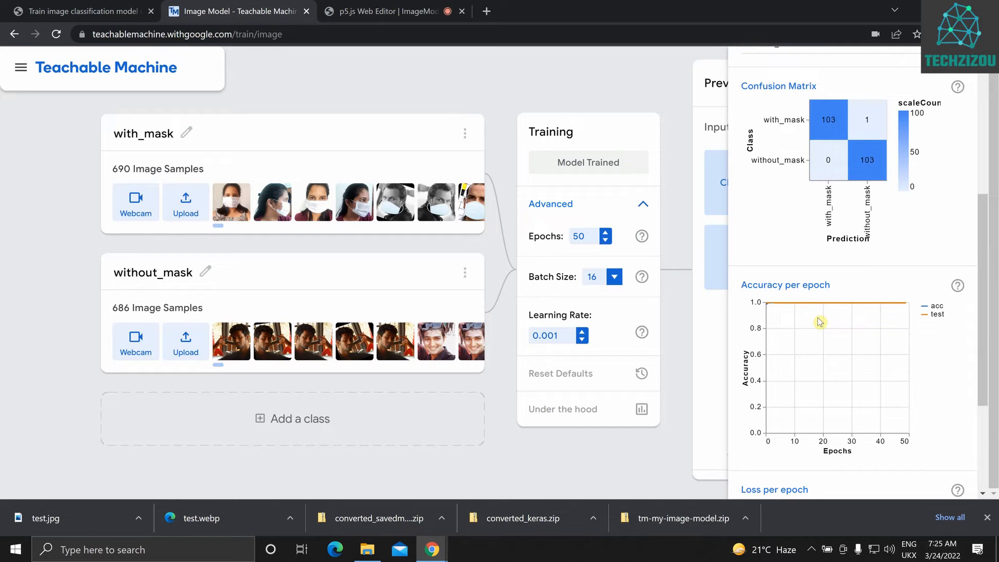
{"action": "scroll", "coordinate": [820, 322], "scroll_direction": "down", "scroll_amount": 3}
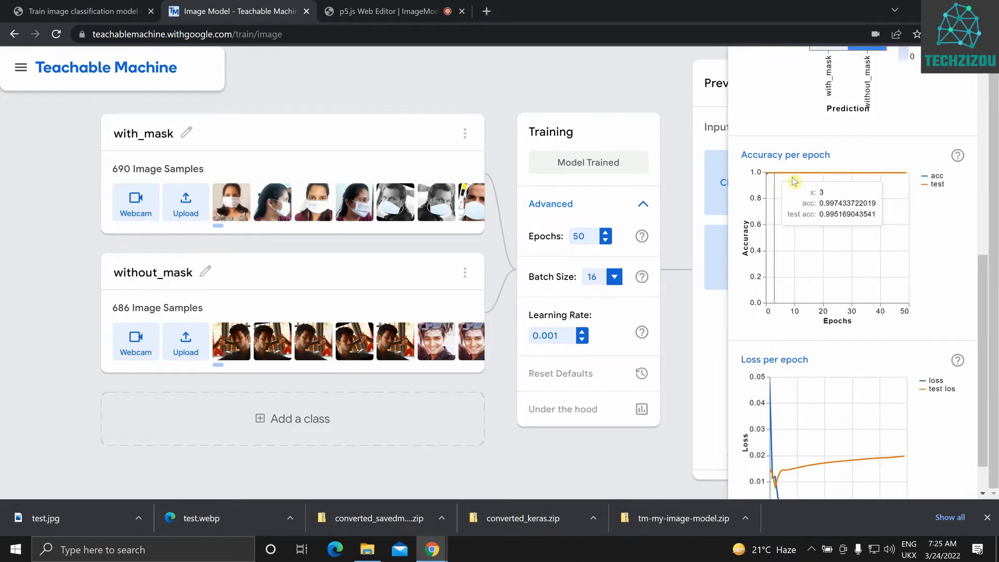
{"action": "scroll", "coordinate": [837, 208], "scroll_direction": "up", "scroll_amount": 2}
{"action": "scroll", "coordinate": [876, 230], "scroll_direction": "down", "scroll_amount": 2}
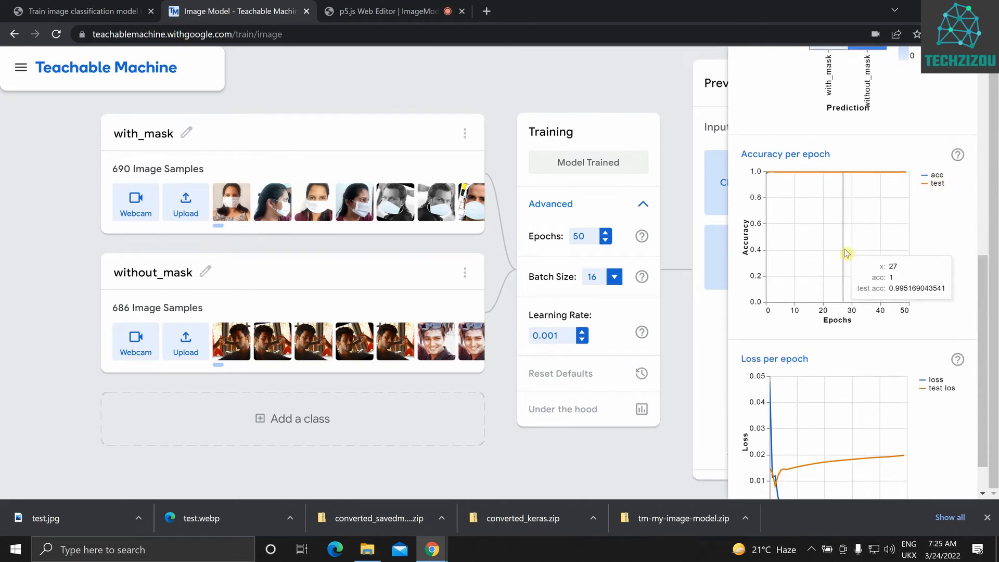
{"action": "scroll", "coordinate": [846, 254], "scroll_direction": "down", "scroll_amount": 1}
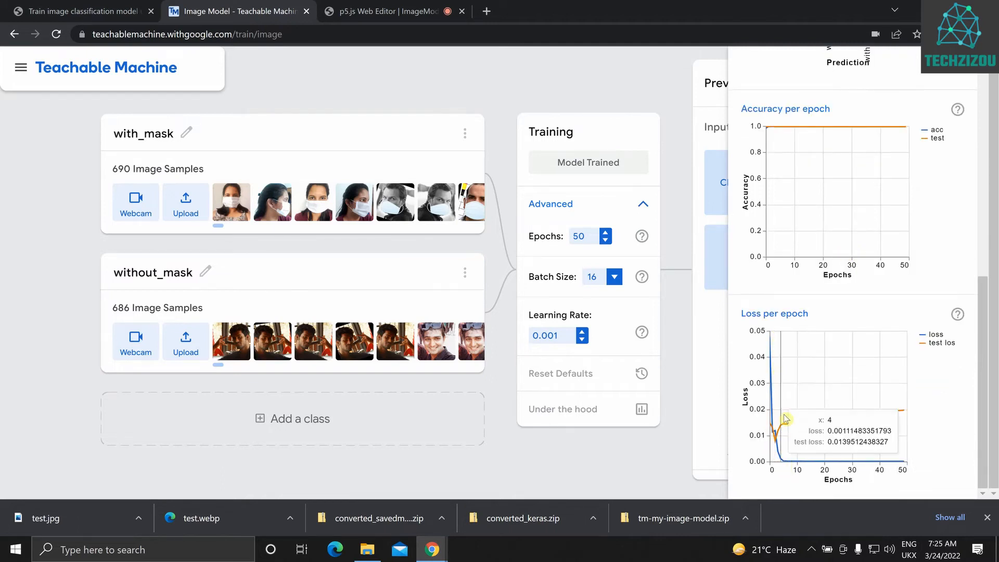
{"action": "mouse_move", "coordinate": [785, 465]}
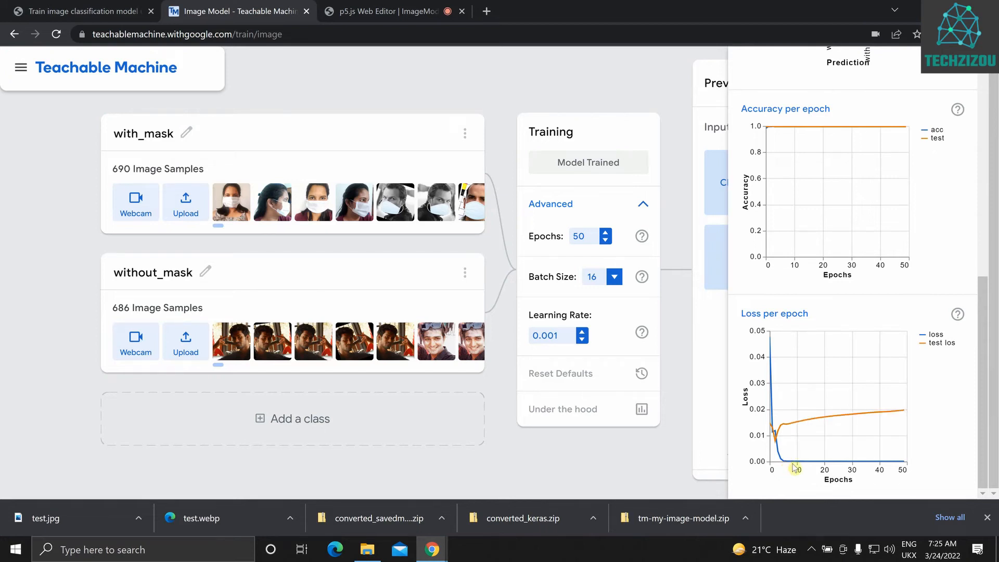
{"action": "mouse_move", "coordinate": [902, 464]}
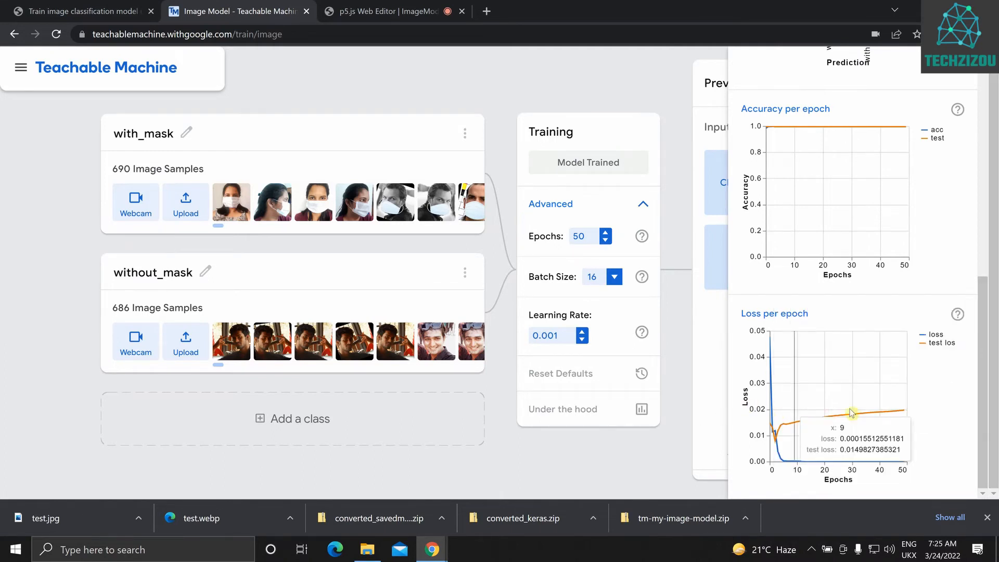
{"action": "scroll", "coordinate": [857, 347], "scroll_direction": "up", "scroll_amount": 7}
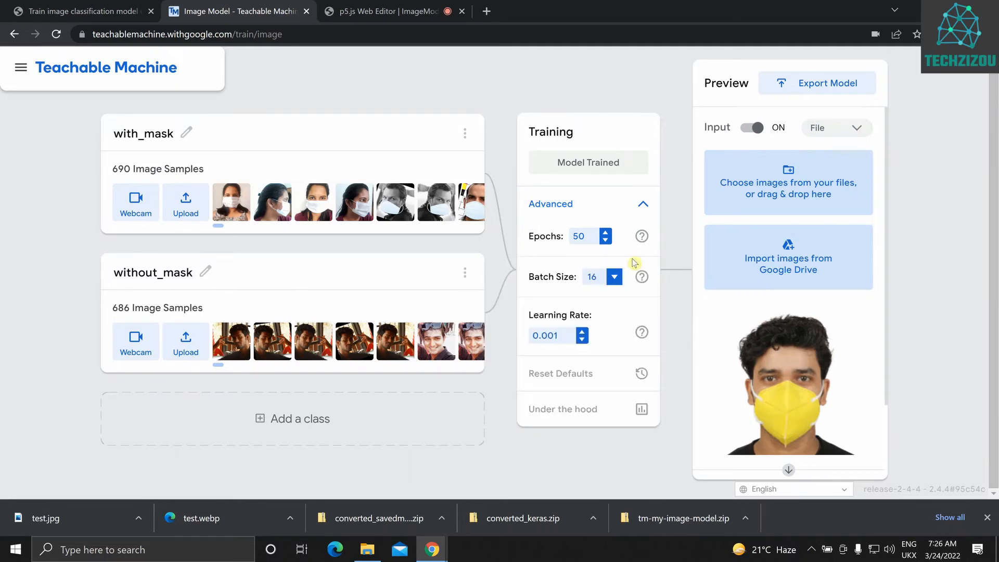
Open the model export dialog and review the p5.js and Javascript code snippets for Tensorflow.js
{"action": "left_click", "coordinate": [810, 86]}
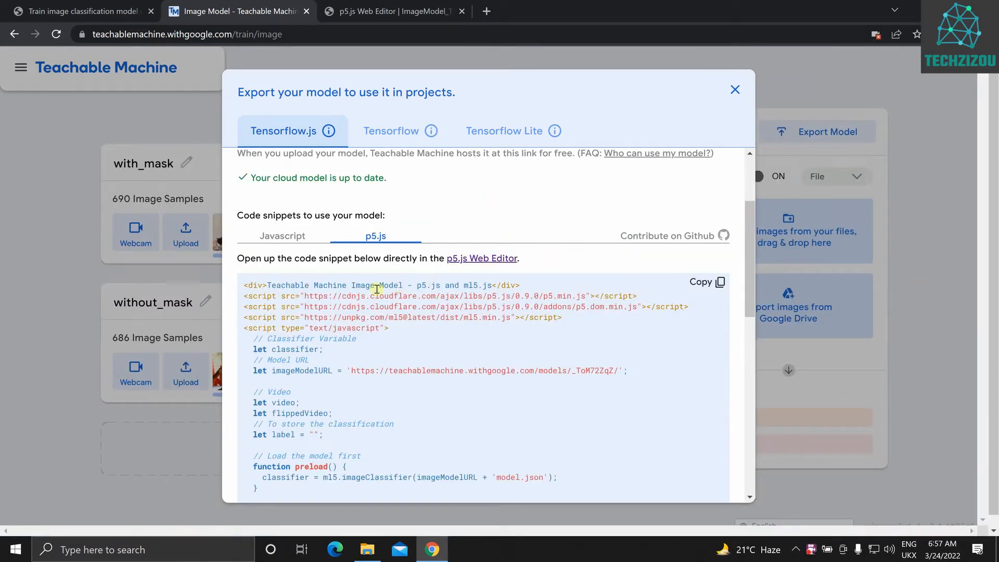
{"action": "scroll", "coordinate": [313, 330], "scroll_direction": "down", "scroll_amount": 1}
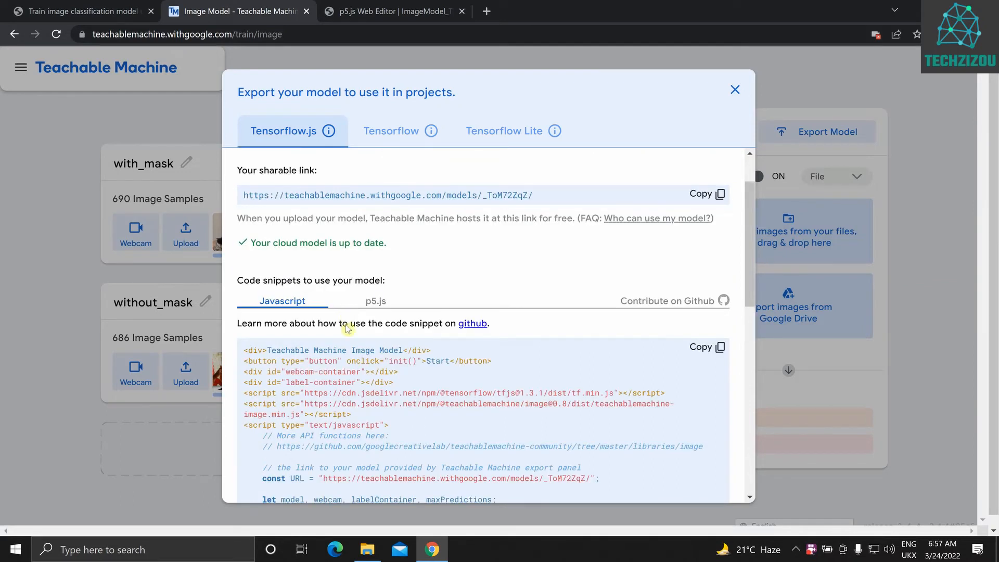
{"action": "scroll", "coordinate": [348, 357], "scroll_direction": "down", "scroll_amount": 1}
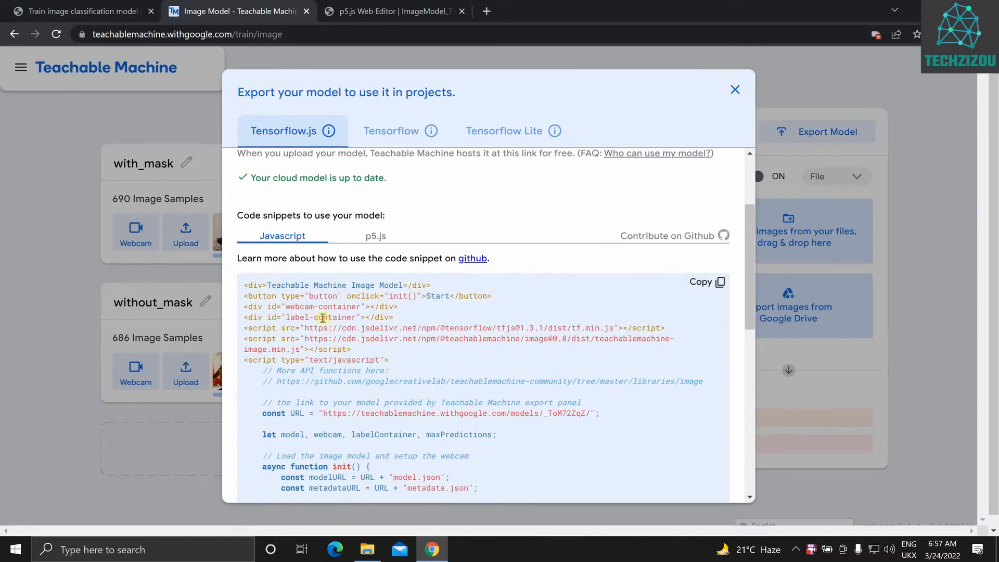
{"action": "scroll", "coordinate": [323, 317], "scroll_direction": "up", "scroll_amount": 2}
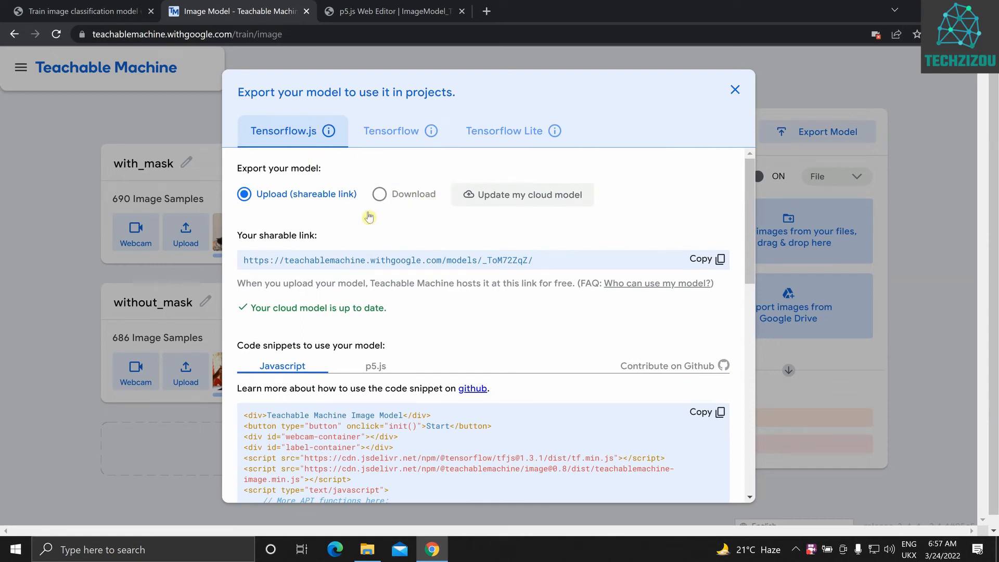
Choose the Download option for the Tensorflow.js export and download the model as tm-my-image-model.zip
{"action": "left_click", "coordinate": [388, 196]}
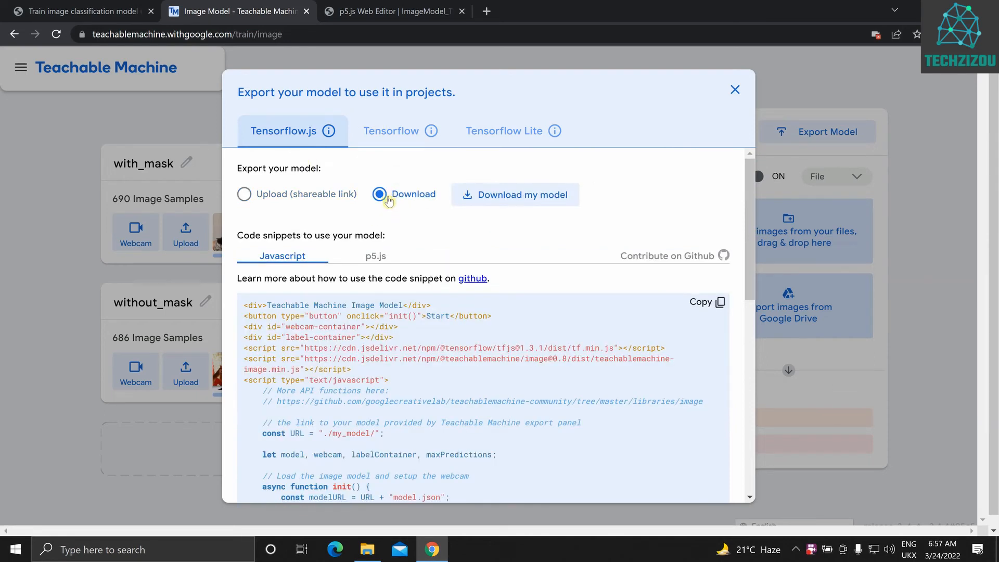
{"action": "scroll", "coordinate": [390, 202], "scroll_direction": "down", "scroll_amount": 1}
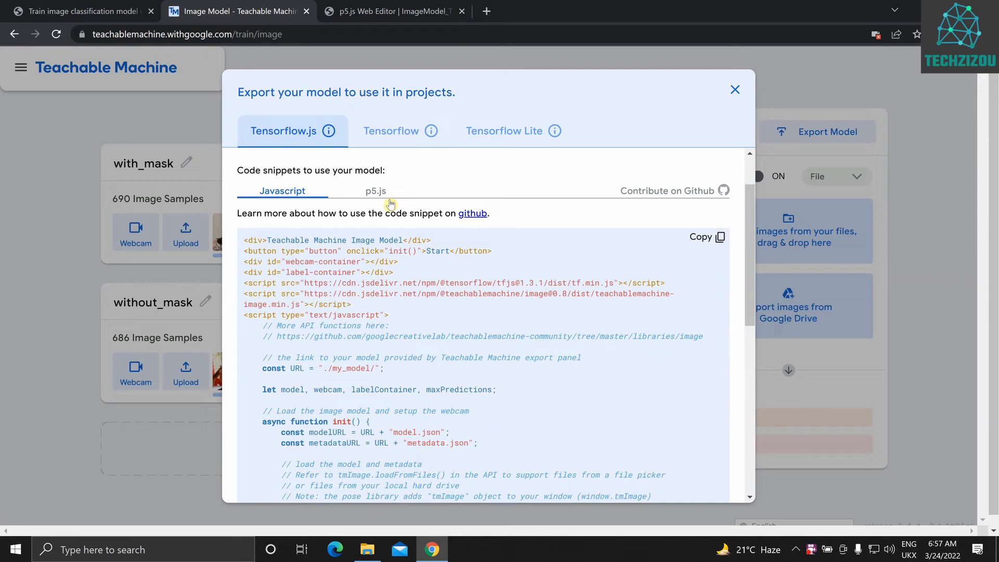
{"action": "scroll", "coordinate": [391, 203], "scroll_direction": "up", "scroll_amount": 1}
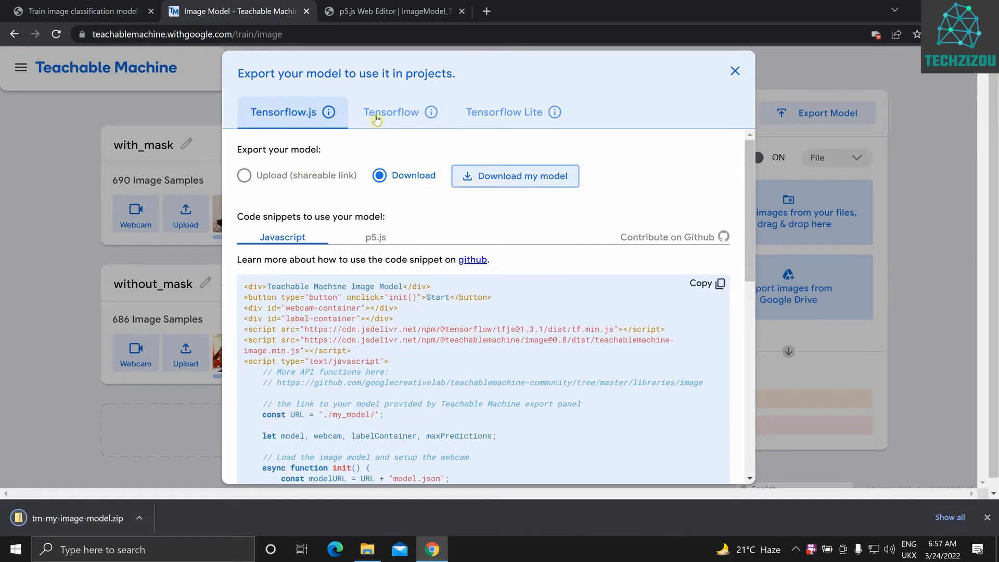
Show the downloaded tm-my-image-model.zip in the Downloads folder and open its contents to view the model files
{"action": "left_click", "coordinate": [138, 518]}
{"action": "left_click", "coordinate": [166, 474]}
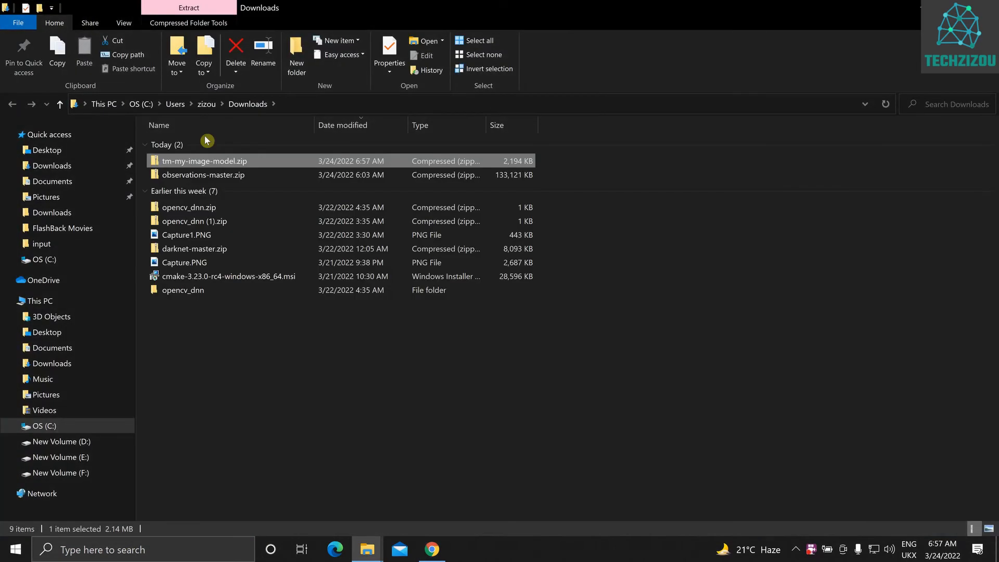
{"action": "double_click", "coordinate": [197, 187]}
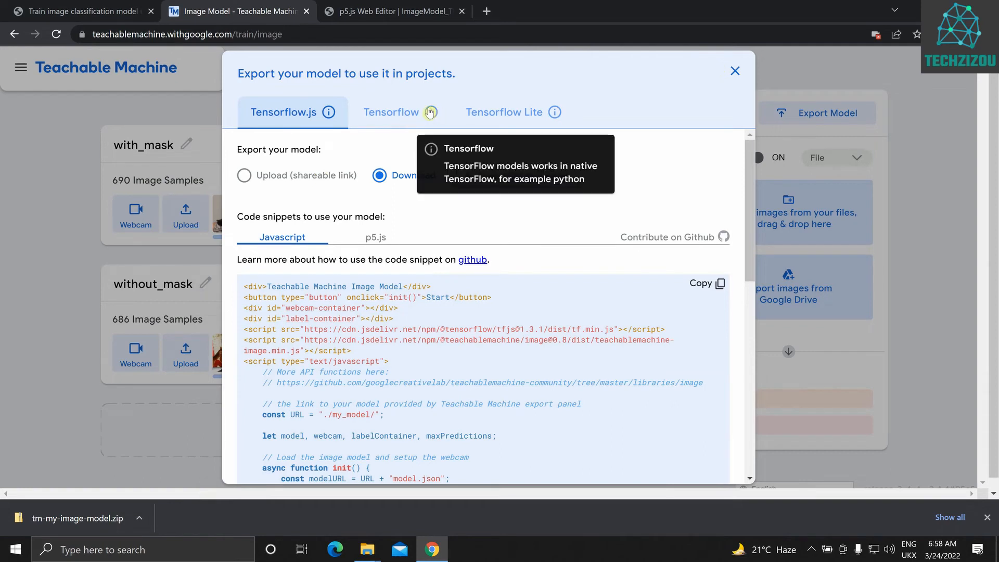
Switch to the Tensorflow export, compare the Savedmodel and Keras conversion types, and start the Keras model download while viewing its code snippet
{"action": "left_click", "coordinate": [391, 113]}
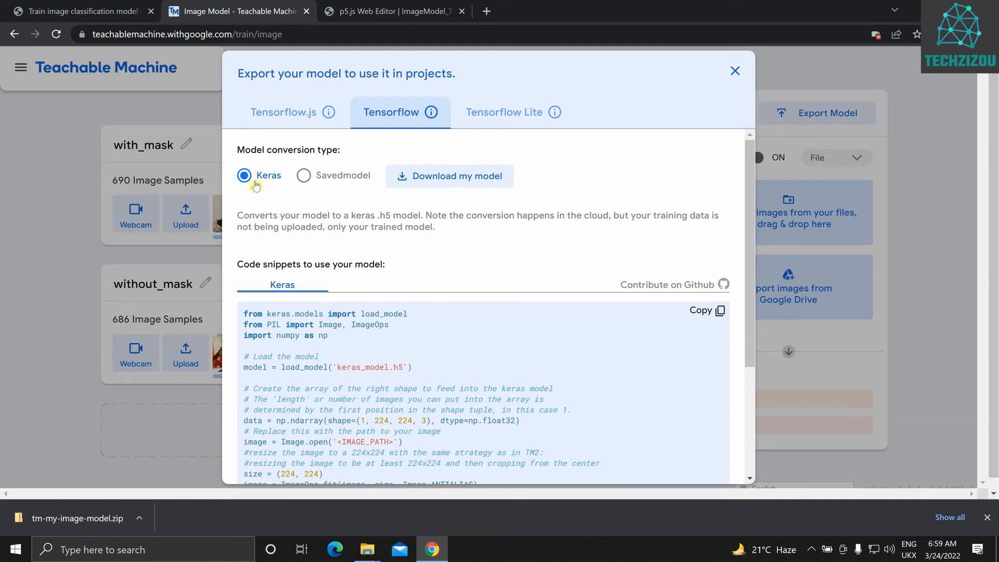
{"action": "left_click", "coordinate": [332, 178]}
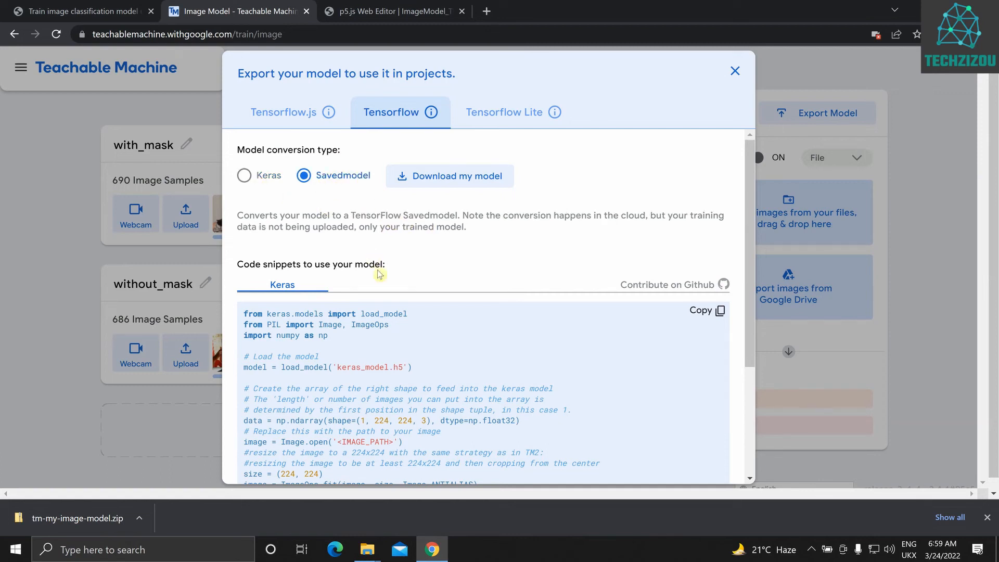
{"action": "left_click", "coordinate": [244, 176]}
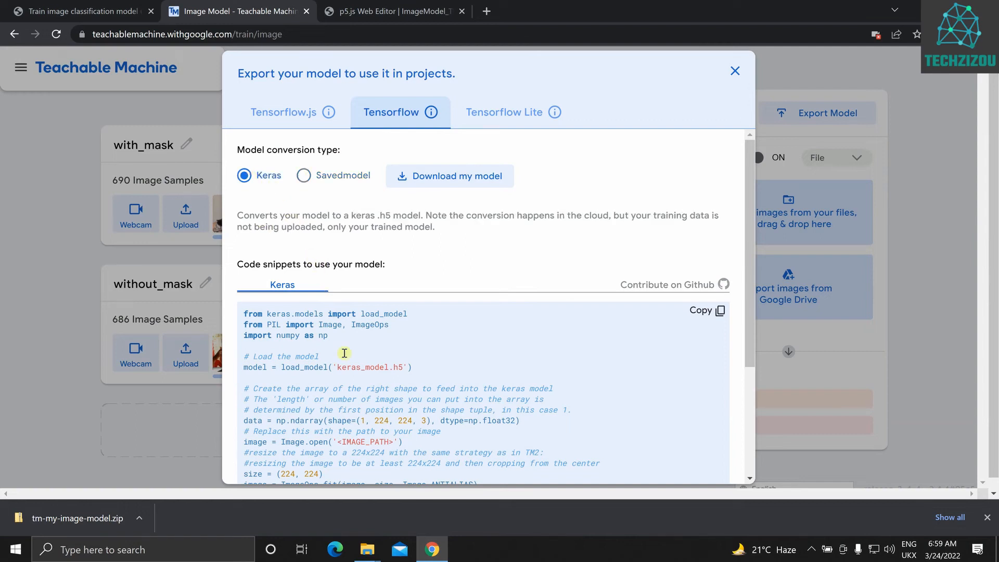
{"action": "left_click_drag", "start_coordinate": [309, 335], "coordinate": [365, 348]}
{"action": "left_click", "coordinate": [366, 347]}
{"action": "scroll", "coordinate": [332, 263], "scroll_direction": "up", "scroll_amount": 3}
{"action": "left_click", "coordinate": [429, 179]}
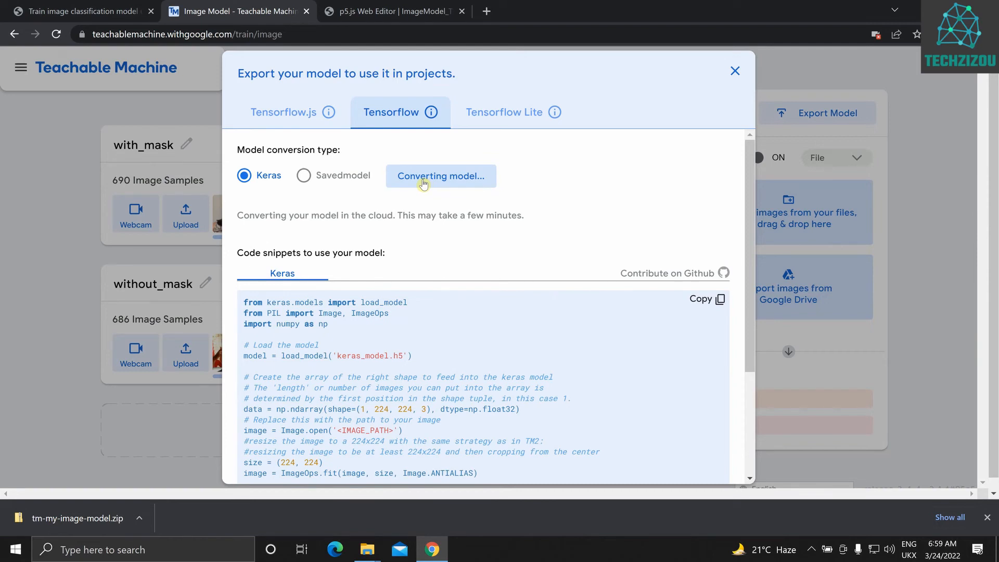
{"action": "scroll", "coordinate": [380, 325], "scroll_direction": "down", "scroll_amount": 2}
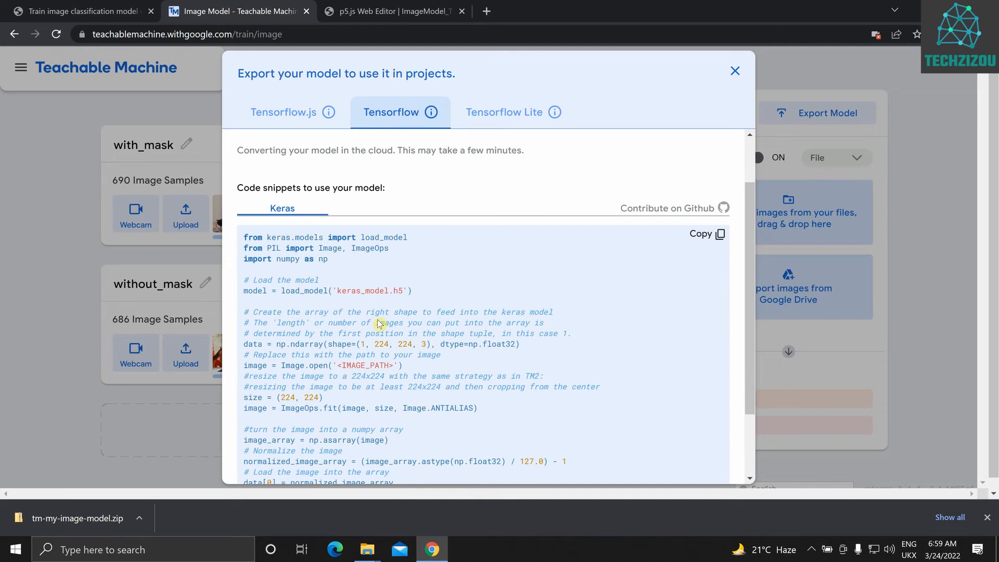
Examine the Keras code snippet from the imports to the prediction output, highlighting the keras_model.h5 file name in the model loading line
{"action": "scroll", "coordinate": [296, 275], "scroll_direction": "down", "scroll_amount": 2}
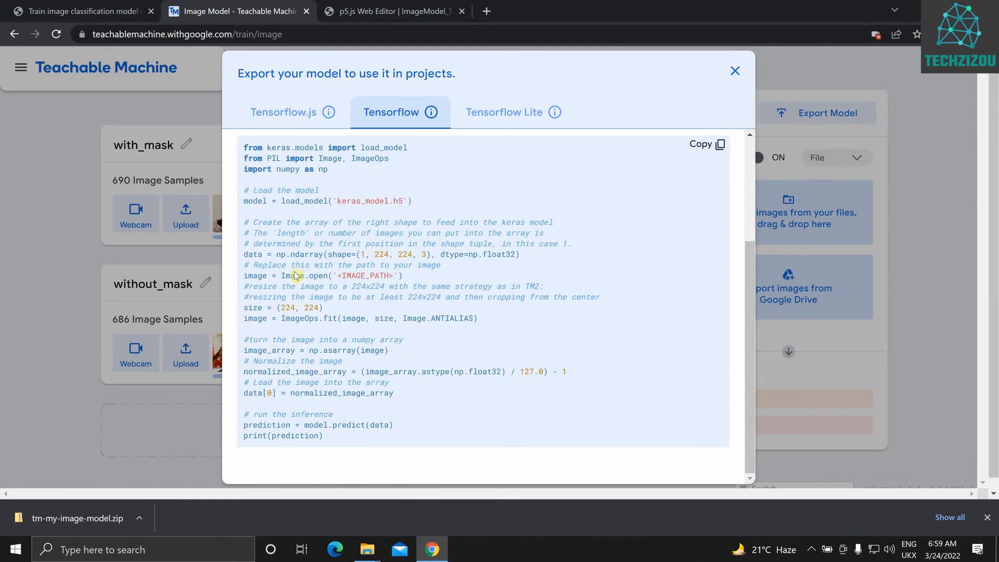
{"action": "scroll", "coordinate": [361, 288], "scroll_direction": "up", "scroll_amount": 3}
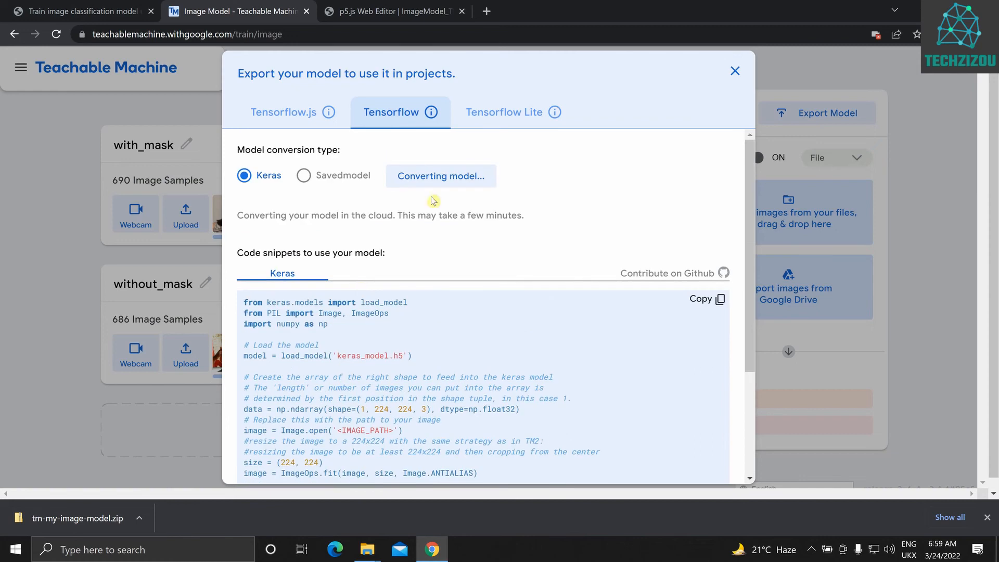
{"action": "scroll", "coordinate": [325, 357], "scroll_direction": "down", "scroll_amount": 3}
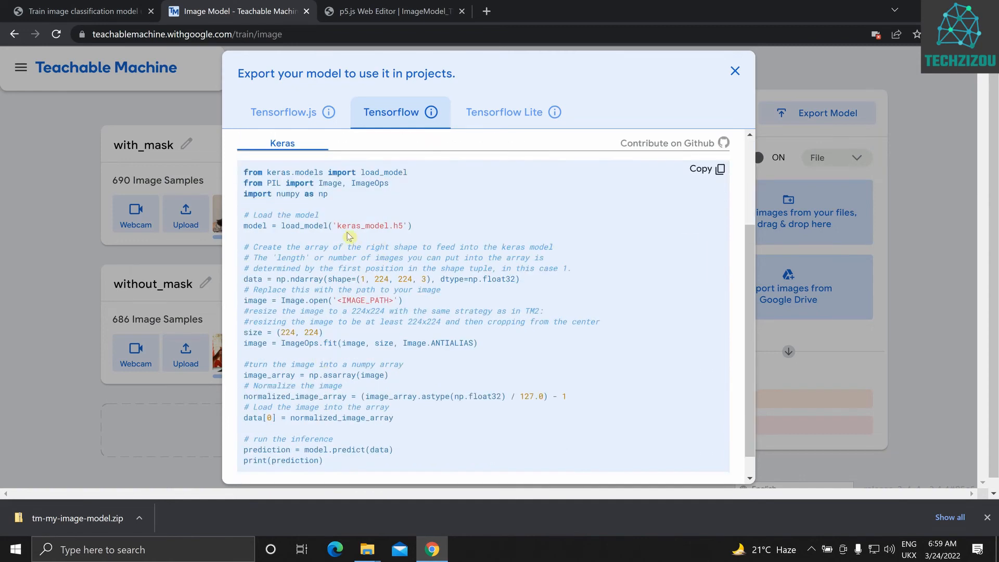
{"action": "left_click_drag", "start_coordinate": [336, 225], "coordinate": [404, 226]}
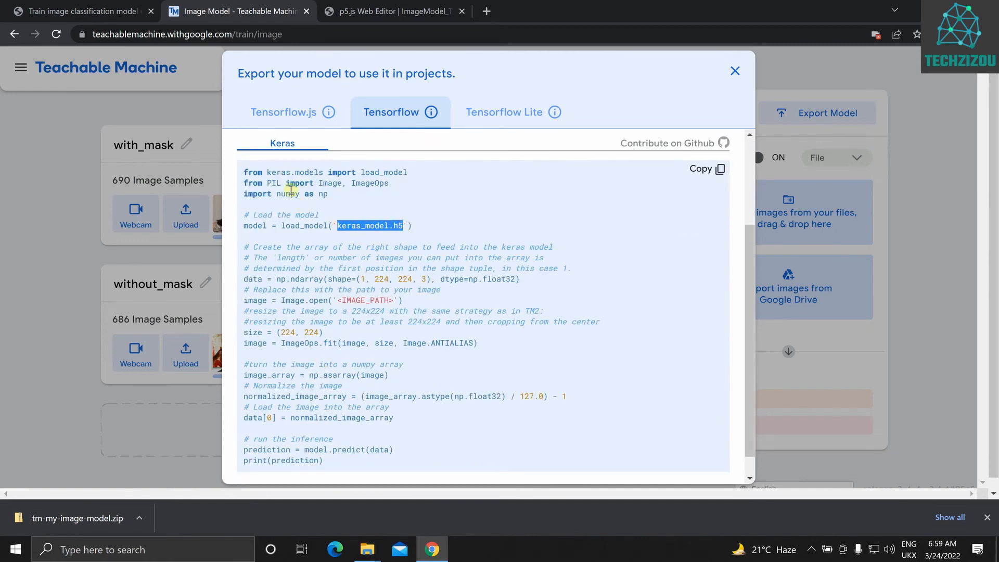
{"action": "scroll", "coordinate": [312, 290], "scroll_direction": "down", "scroll_amount": 1}
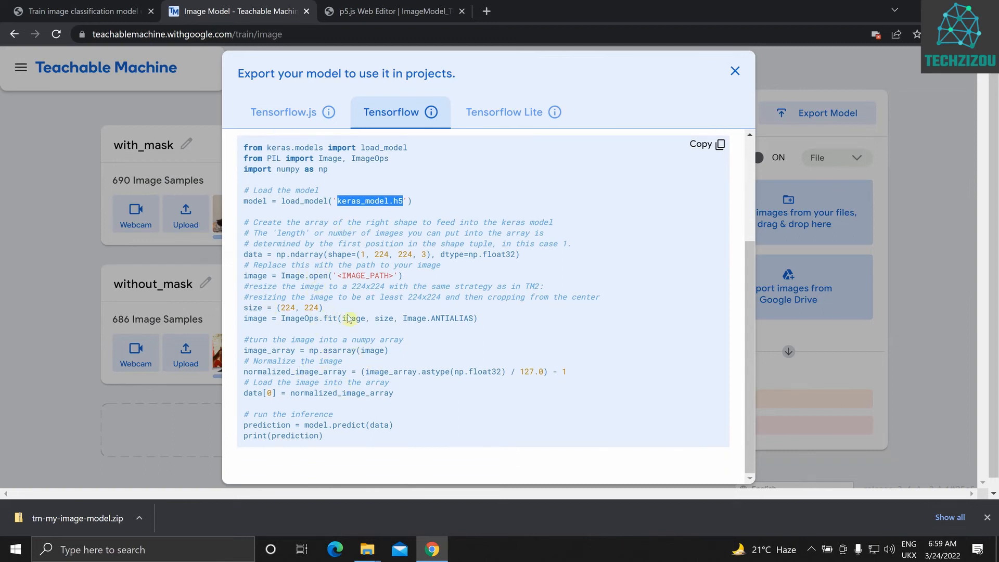
{"action": "scroll", "coordinate": [288, 229], "scroll_direction": "up", "scroll_amount": 5}
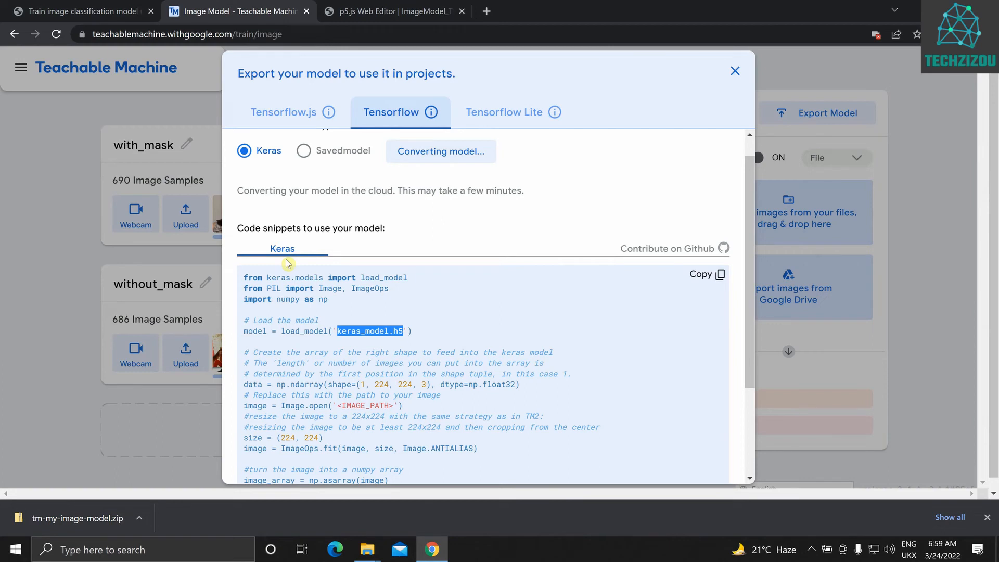
{"action": "scroll", "coordinate": [288, 263], "scroll_direction": "down", "scroll_amount": 5}
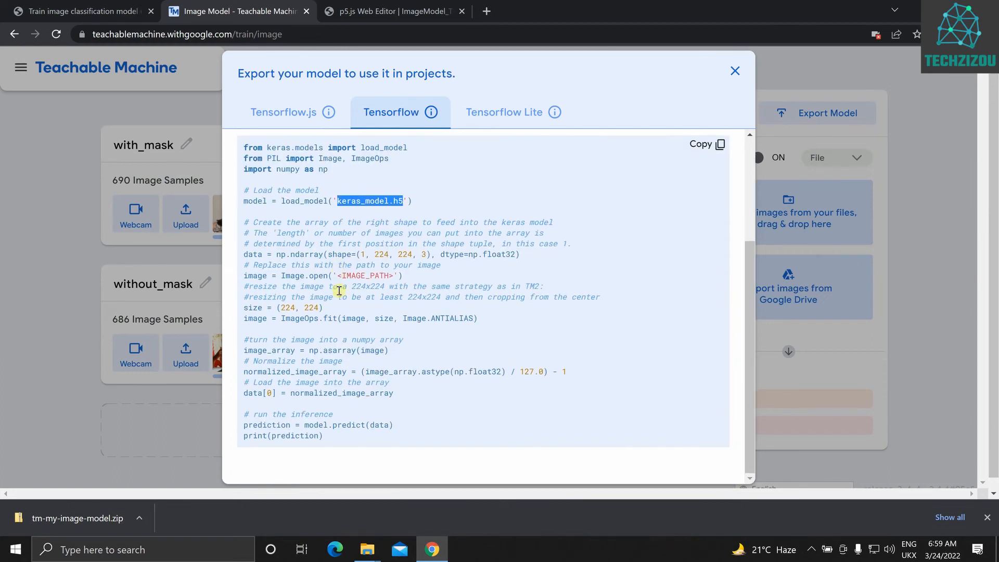
{"action": "scroll", "coordinate": [277, 261], "scroll_direction": "up", "scroll_amount": 5}
{"action": "scroll", "coordinate": [277, 262], "scroll_direction": "up", "scroll_amount": 1}
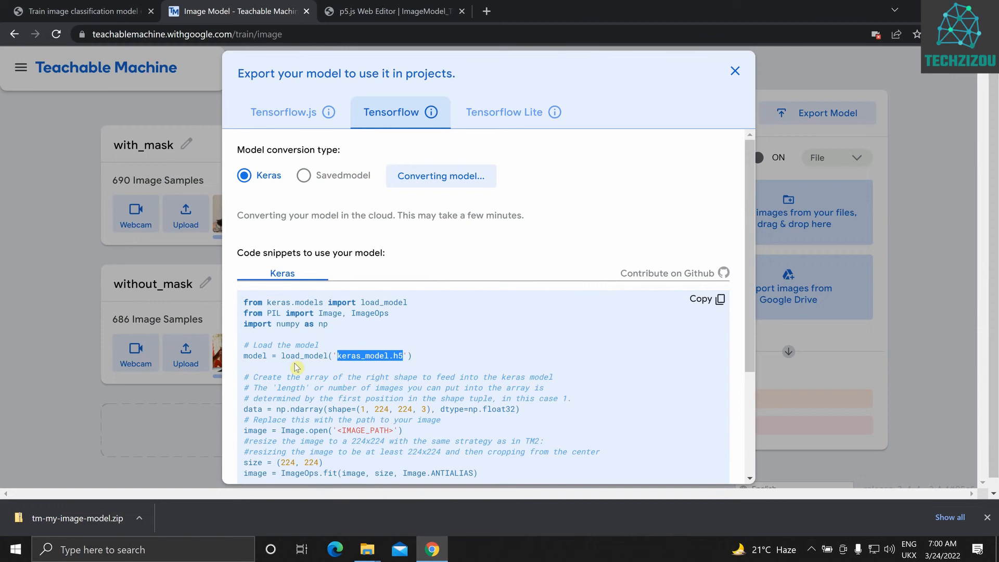
{"action": "scroll", "coordinate": [296, 367], "scroll_direction": "down", "scroll_amount": 3}
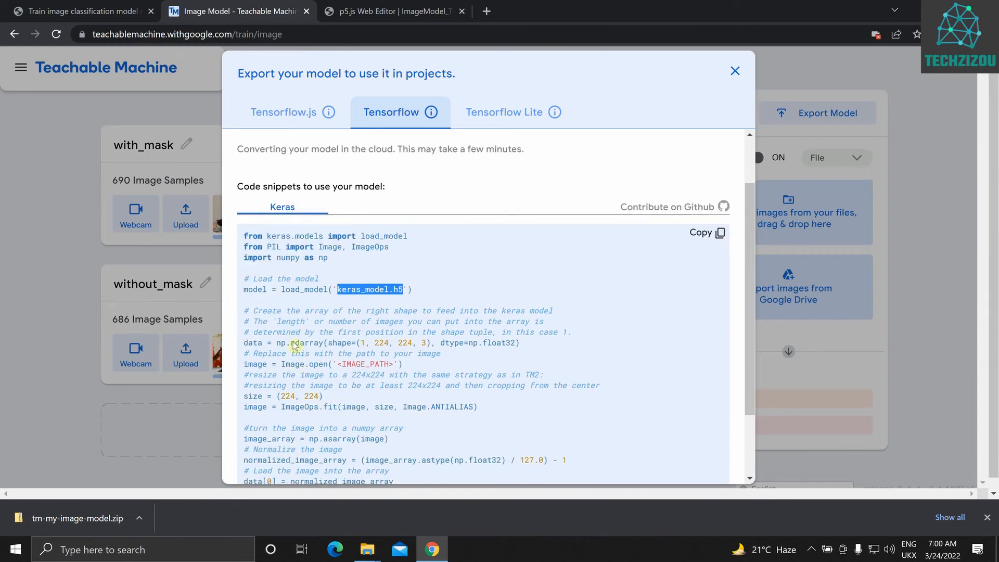
{"action": "scroll", "coordinate": [334, 314], "scroll_direction": "down", "scroll_amount": 3}
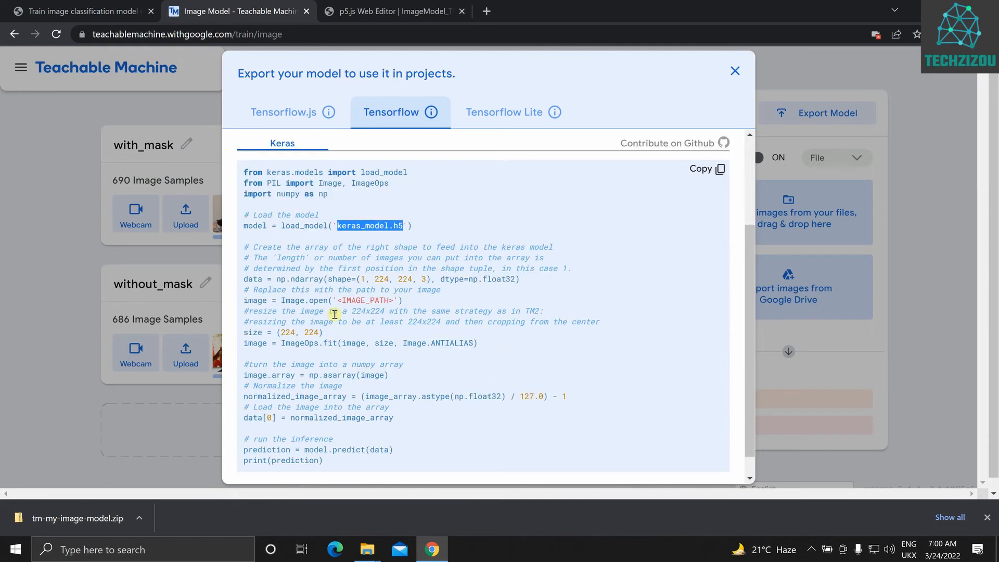
{"action": "scroll", "coordinate": [256, 187], "scroll_direction": "up", "scroll_amount": 6}
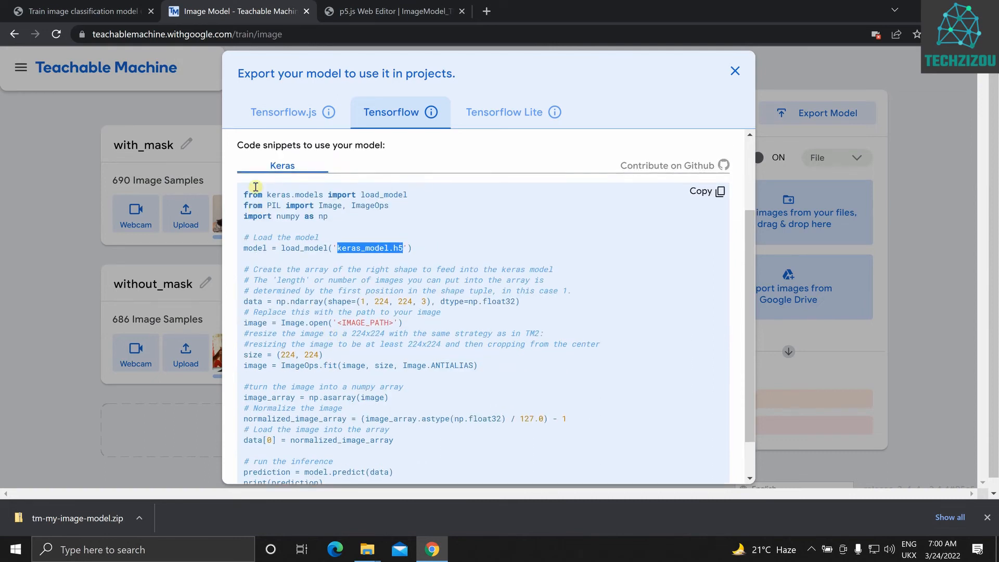
{"action": "scroll", "coordinate": [323, 332], "scroll_direction": "down", "scroll_amount": 3}
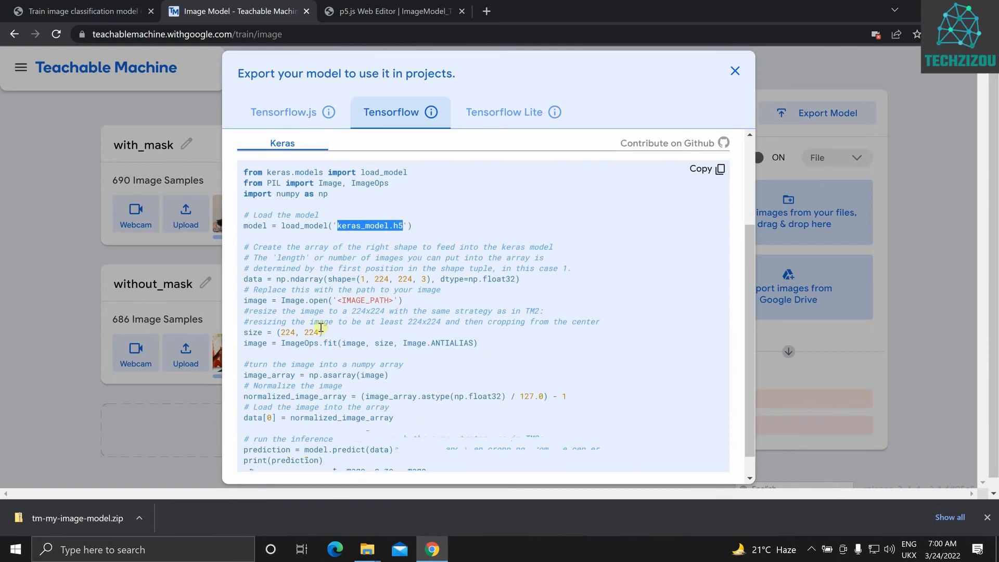
{"action": "scroll", "coordinate": [320, 329], "scroll_direction": "up", "scroll_amount": 2}
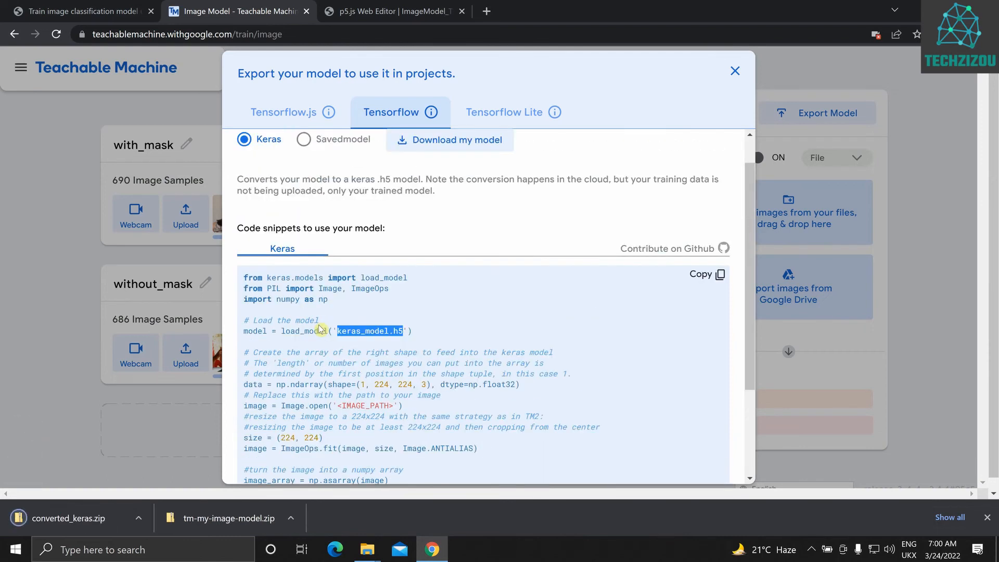
{"action": "scroll", "coordinate": [320, 328], "scroll_direction": "down", "scroll_amount": 3}
{"action": "scroll", "coordinate": [319, 325], "scroll_direction": "up", "scroll_amount": 4}
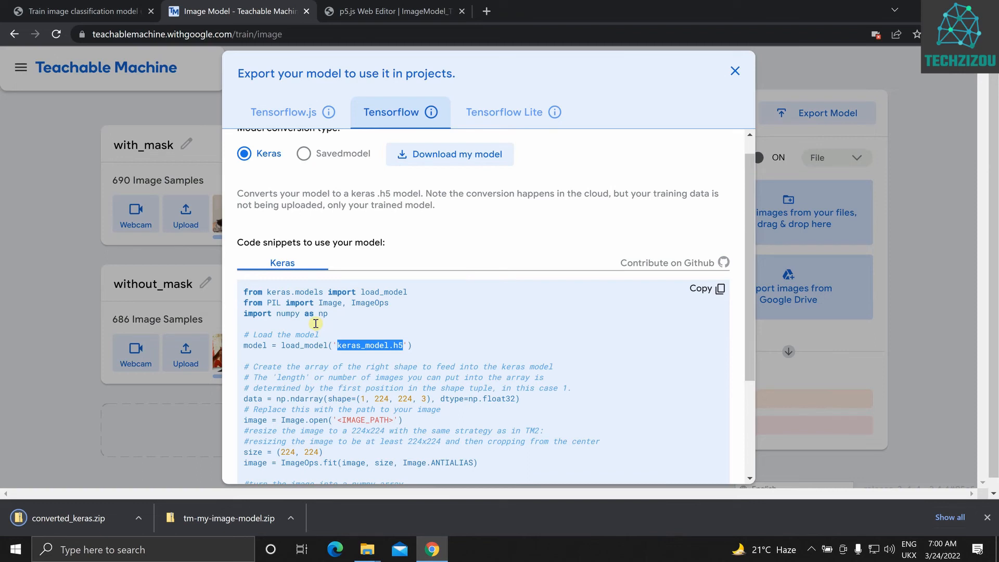
{"action": "scroll", "coordinate": [316, 324], "scroll_direction": "down", "scroll_amount": 2}
{"action": "scroll", "coordinate": [316, 323], "scroll_direction": "up", "scroll_amount": 1}
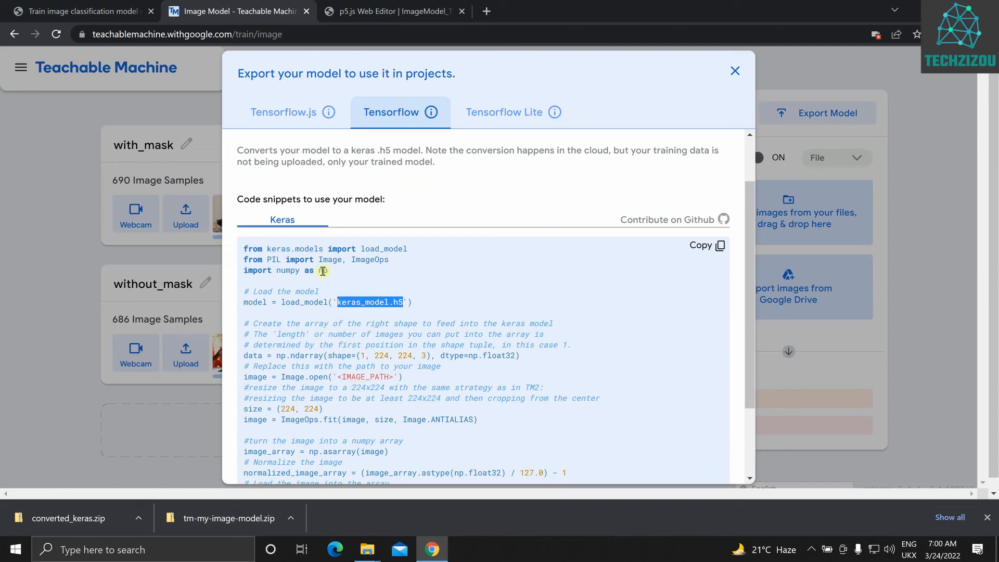
{"action": "scroll", "coordinate": [364, 307], "scroll_direction": "down", "scroll_amount": 2}
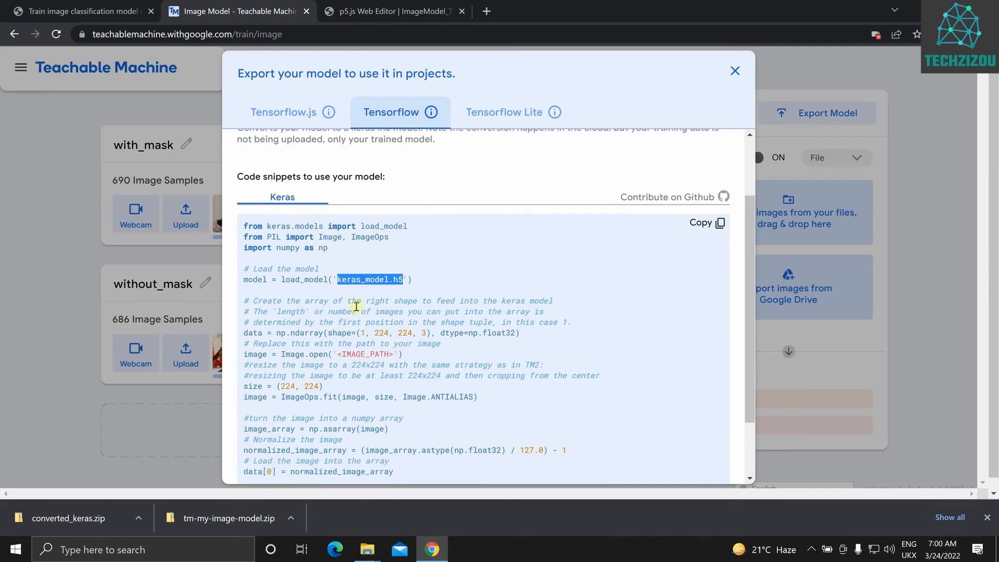
Choose the Savedmodel conversion type for the Tensorflow export and download the converted model
{"action": "scroll", "coordinate": [387, 346], "scroll_direction": "up", "scroll_amount": 1}
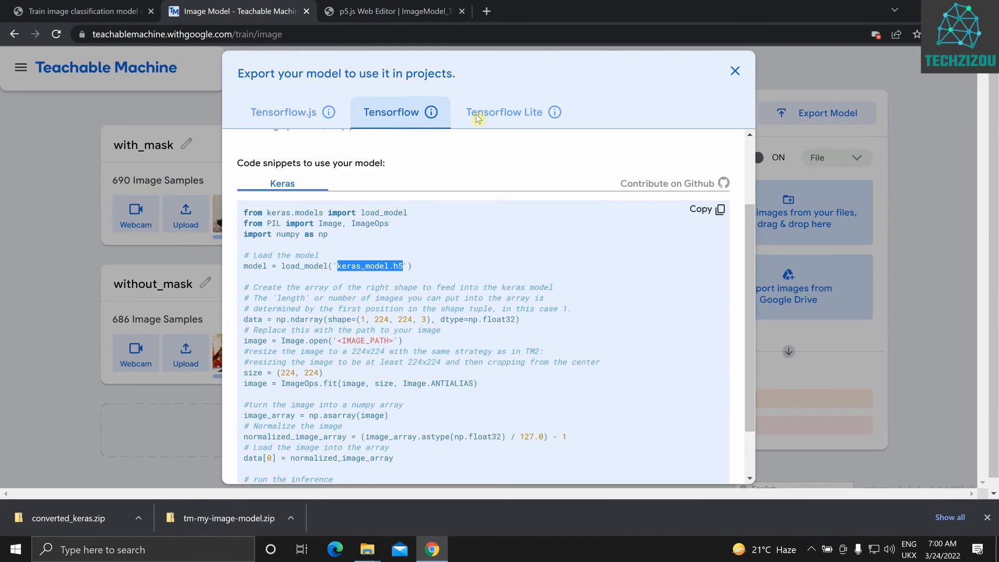
{"action": "scroll", "coordinate": [328, 177], "scroll_direction": "up", "scroll_amount": 2}
{"action": "left_click", "coordinate": [326, 182]}
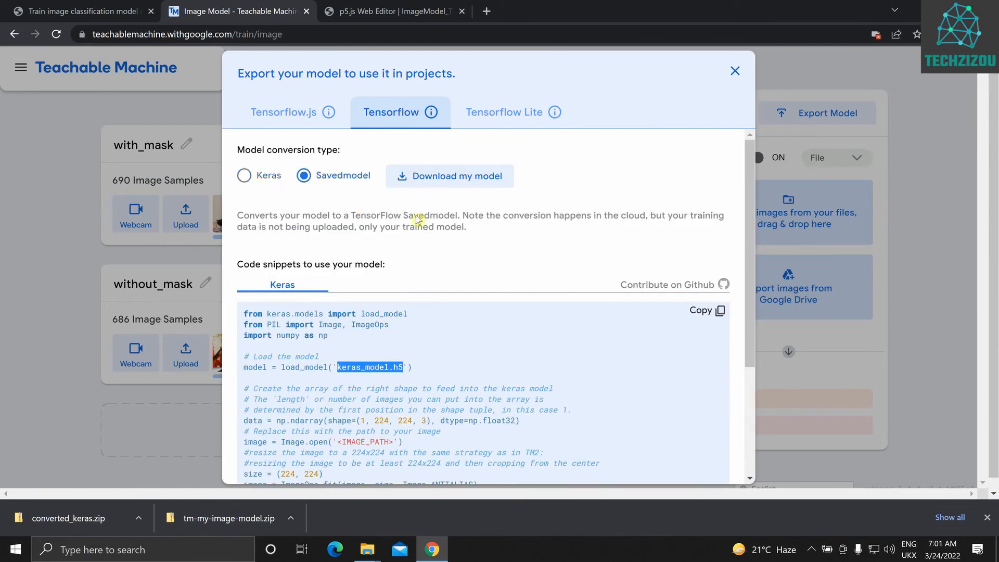
{"action": "left_click", "coordinate": [416, 177]}
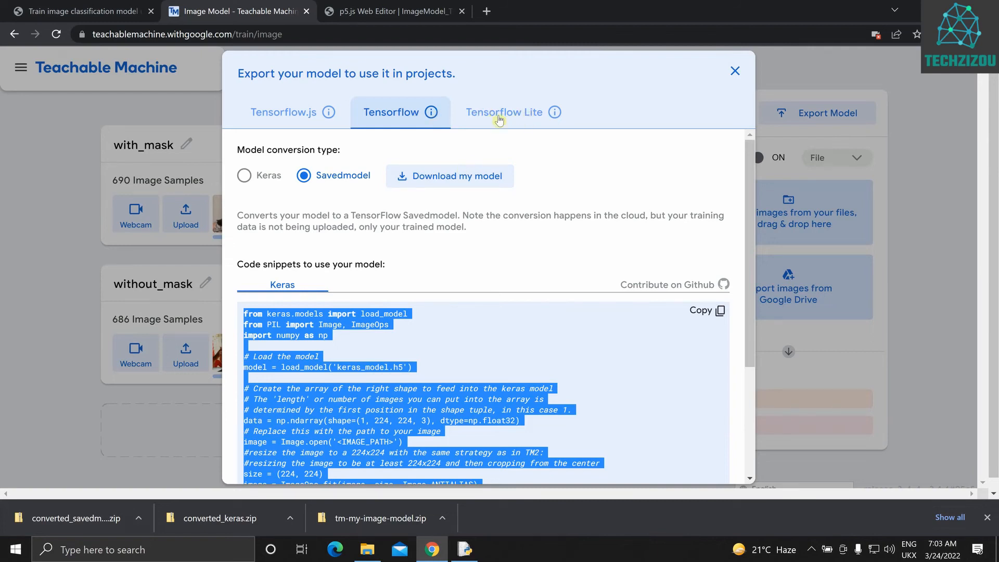
Switch to the Tensorflow Lite export, compare the Floating point and Quantized conversion types, and leave Floating point selected
{"action": "left_click", "coordinate": [514, 121]}
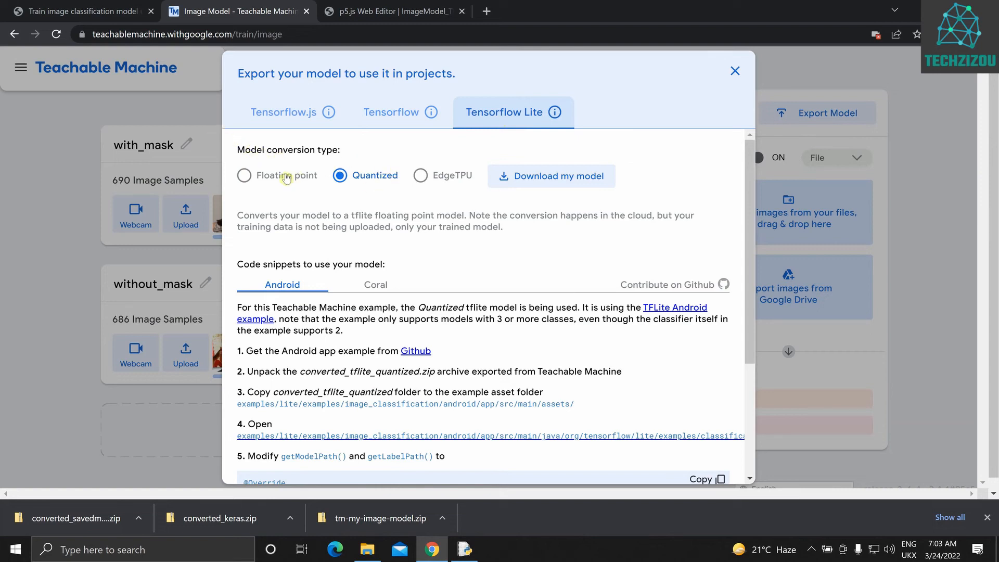
{"action": "left_click", "coordinate": [244, 176]}
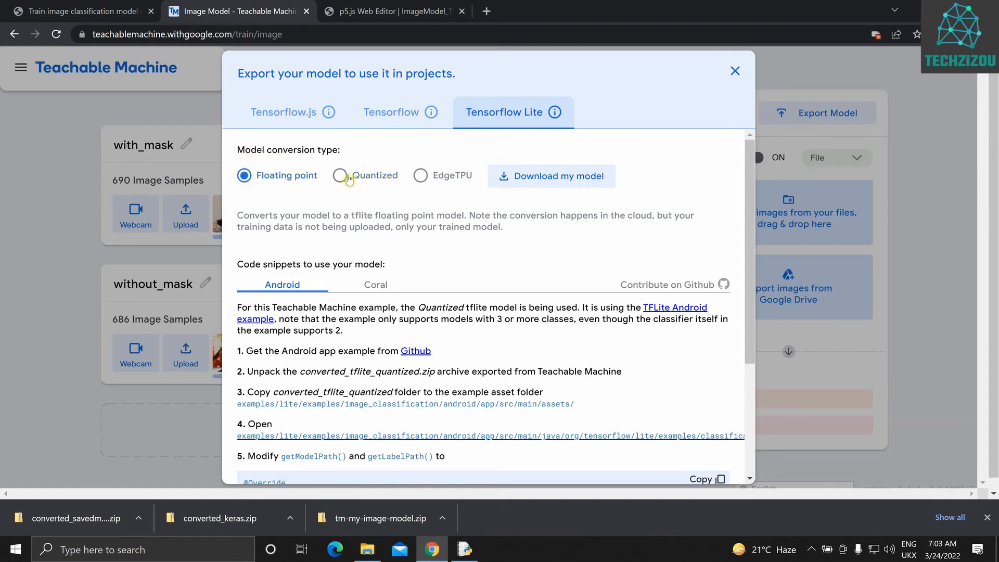
{"action": "left_click", "coordinate": [340, 176]}
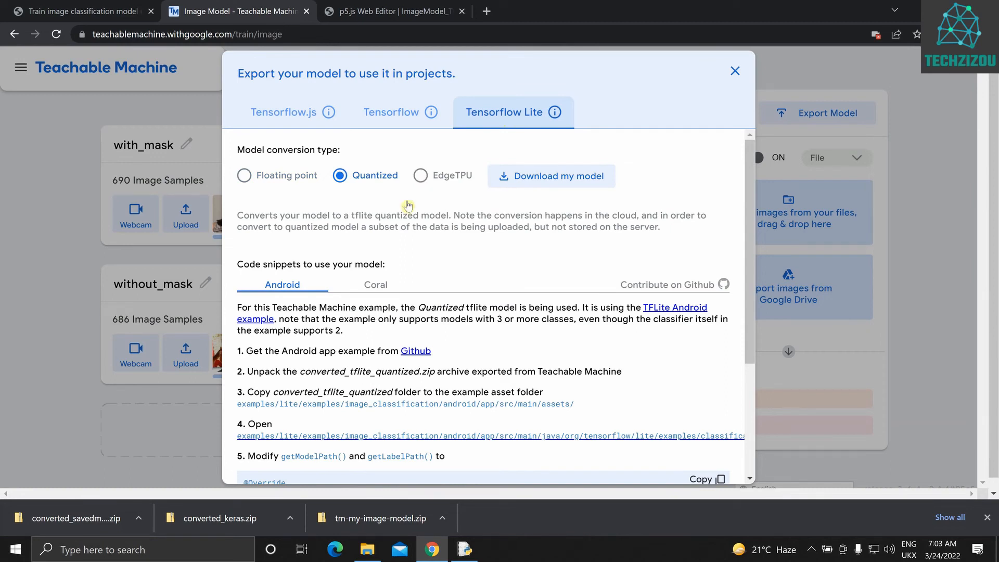
{"action": "key", "text": "Left"}
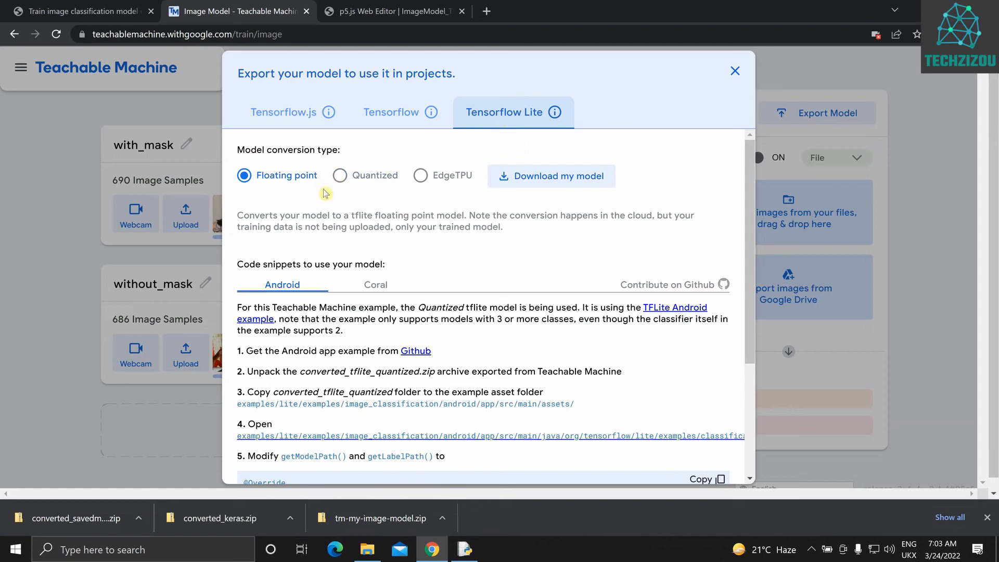
{"action": "left_click", "coordinate": [340, 177]}
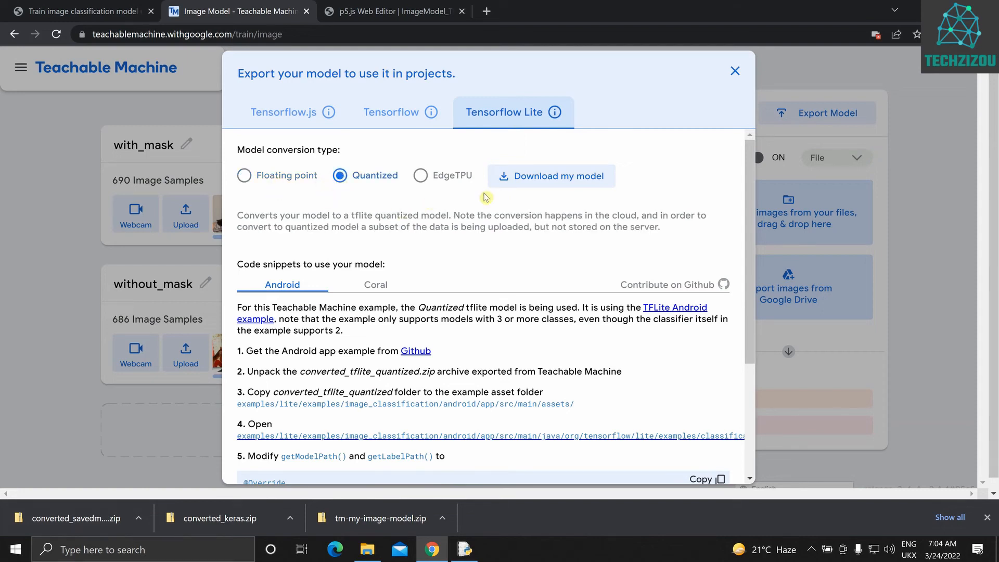
{"action": "left_click", "coordinate": [287, 177]}
Open the TFLite Android example and the Github link of the Android app example in new browser tabs
{"action": "scroll", "coordinate": [388, 308], "scroll_direction": "down", "scroll_amount": 1}
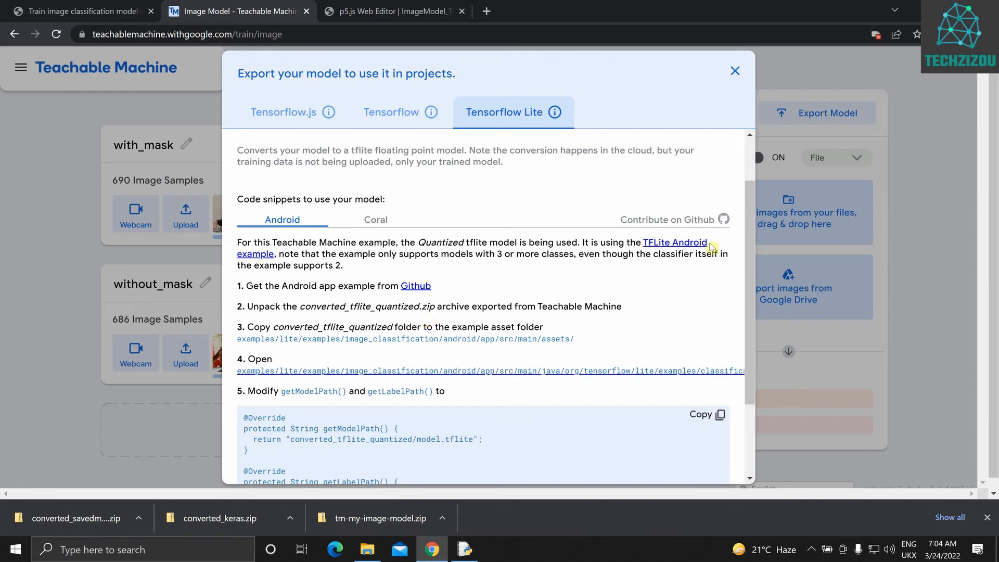
{"action": "right_click", "coordinate": [688, 245]}
{"action": "left_click", "coordinate": [690, 250]}
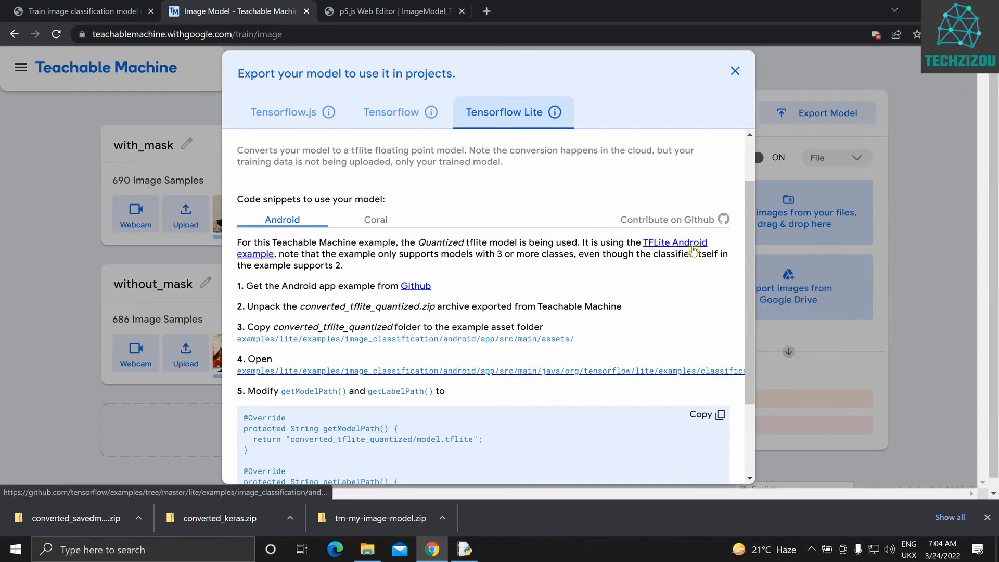
{"action": "right_click", "coordinate": [415, 288]}
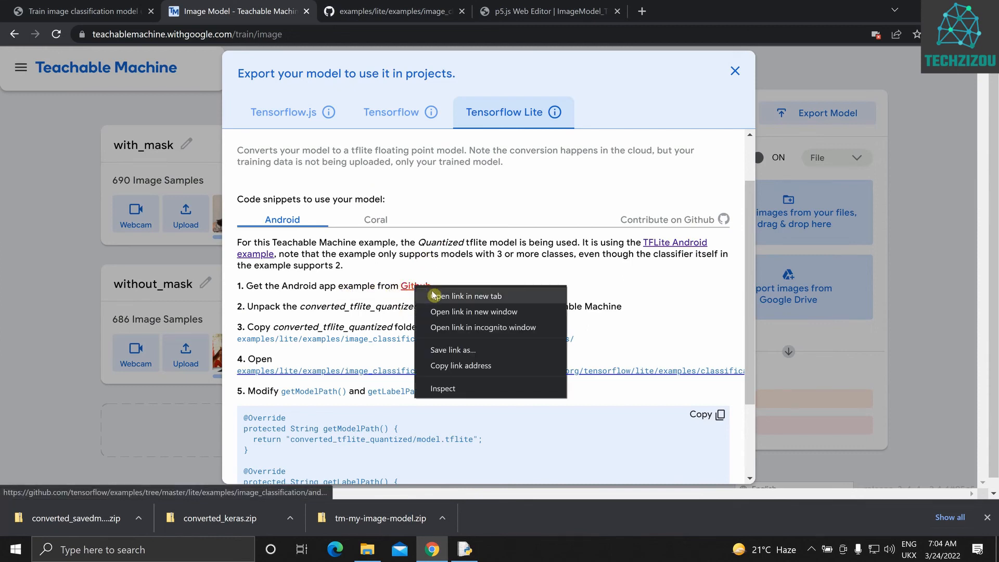
{"action": "left_click", "coordinate": [433, 295]}
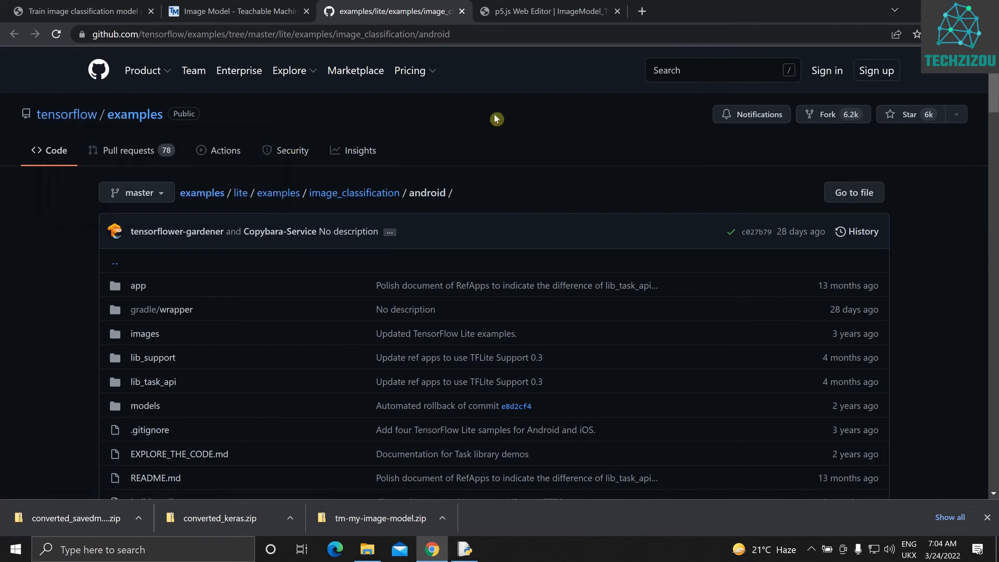
Browse the lite/examples folder of the tensorflow/examples repository and open its image_classification folder
{"action": "left_click", "coordinate": [279, 192]}
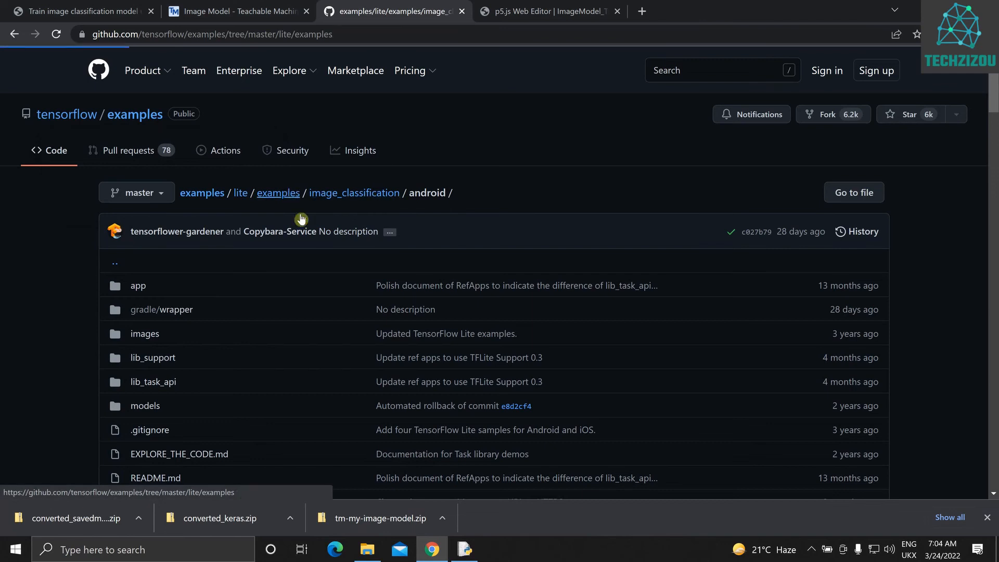
{"action": "scroll", "coordinate": [219, 242], "scroll_direction": "down", "scroll_amount": 2}
{"action": "scroll", "coordinate": [164, 241], "scroll_direction": "down", "scroll_amount": 2}
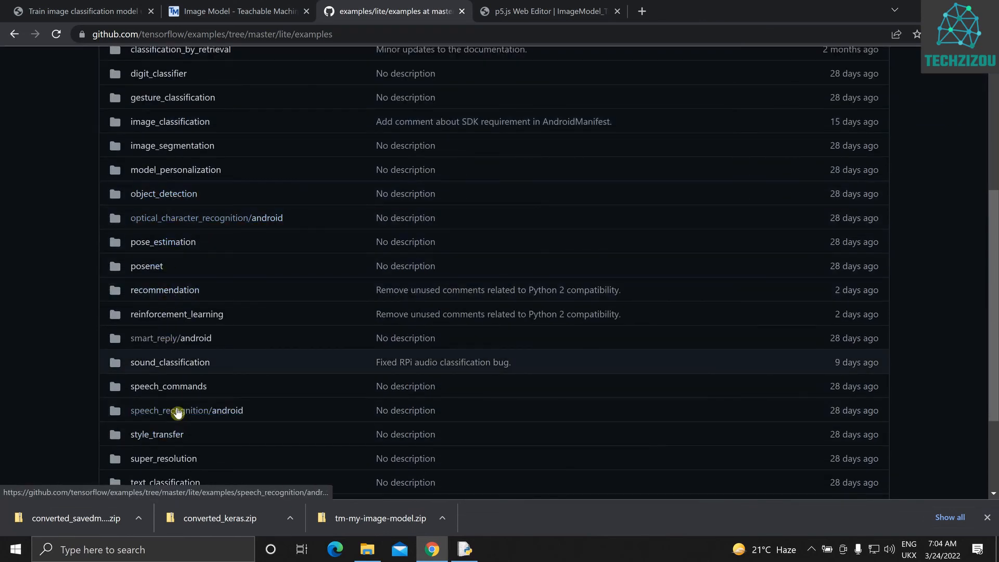
{"action": "scroll", "coordinate": [172, 313], "scroll_direction": "up", "scroll_amount": 1}
{"action": "left_click", "coordinate": [168, 193]}
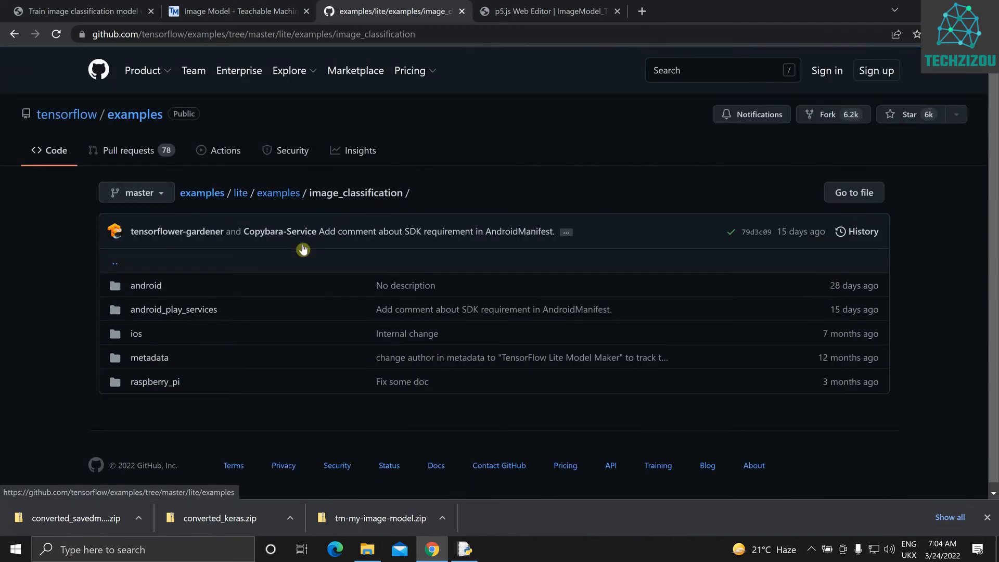
Return to the Teachable Machine export dialog and review the Android instructions for using the Tensorflow Lite model
{"action": "left_click", "coordinate": [263, 11]}
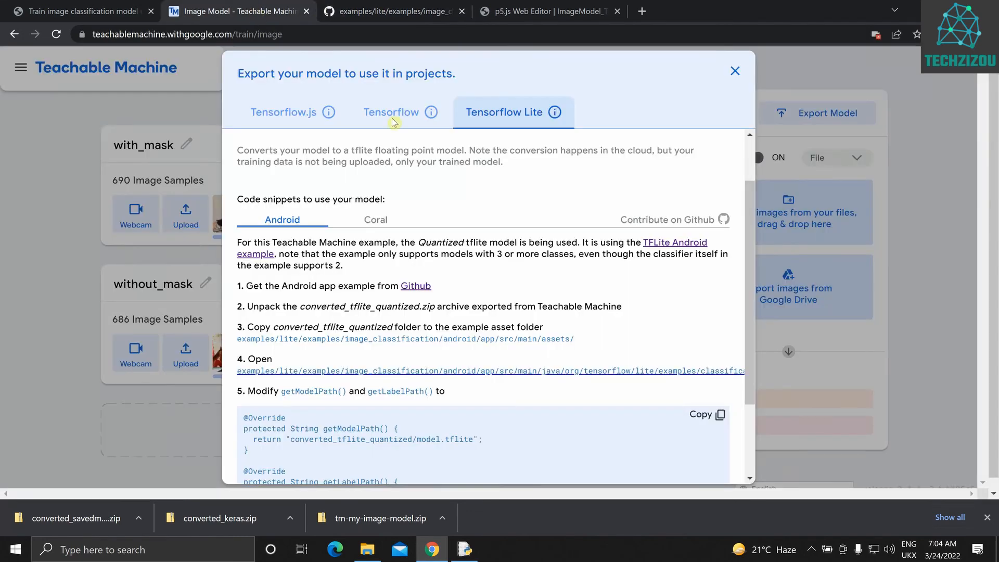
{"action": "scroll", "coordinate": [468, 282], "scroll_direction": "down", "scroll_amount": 1}
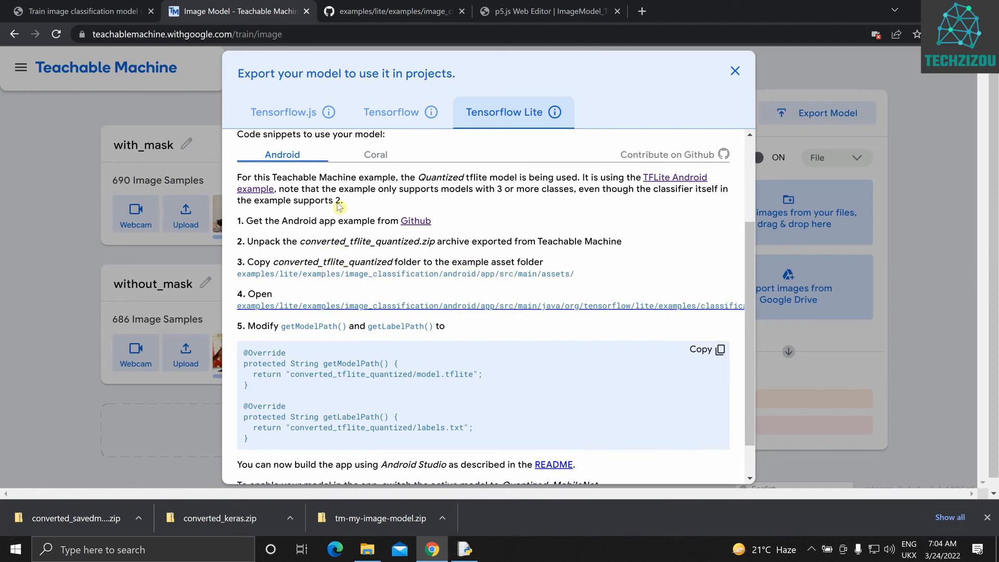
{"action": "scroll", "coordinate": [439, 201], "scroll_direction": "up", "scroll_amount": 1}
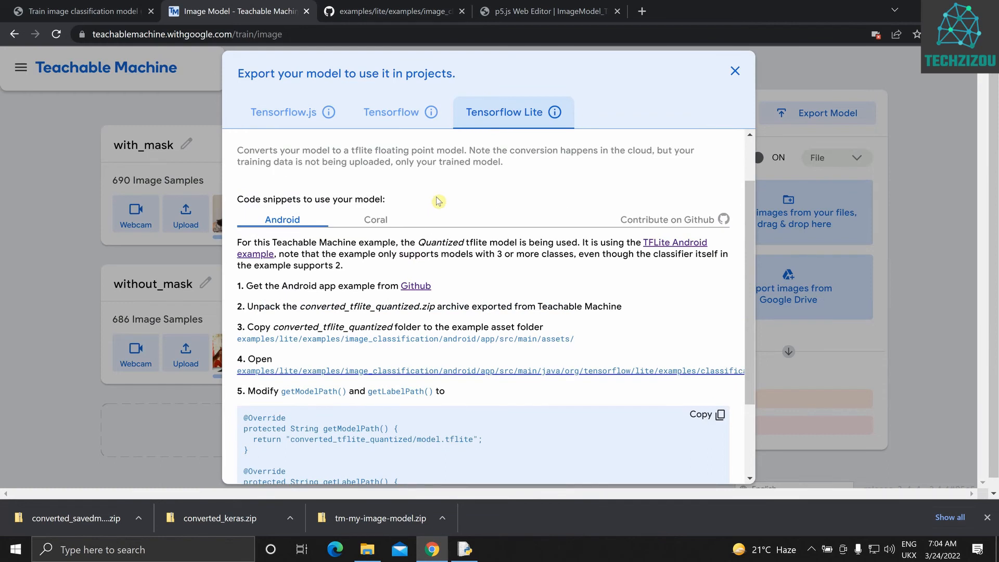
{"action": "scroll", "coordinate": [438, 200], "scroll_direction": "down", "scroll_amount": 1}
{"action": "scroll", "coordinate": [411, 198], "scroll_direction": "down", "scroll_amount": 1}
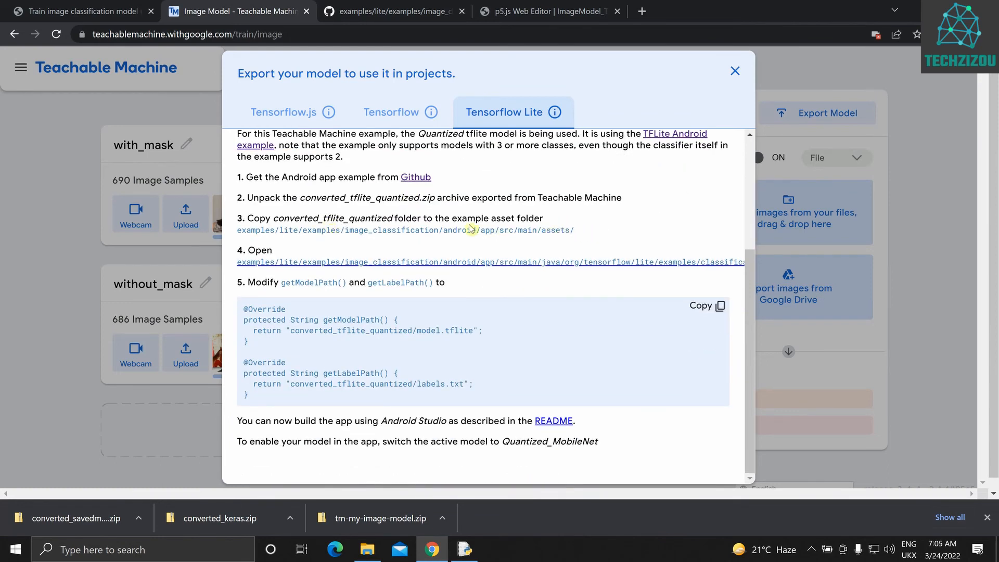
Review the Quantized Tensorflow Lite option and the Tensorflow.js export settings, and close the export dialog
{"action": "scroll", "coordinate": [358, 294], "scroll_direction": "down", "scroll_amount": 1}
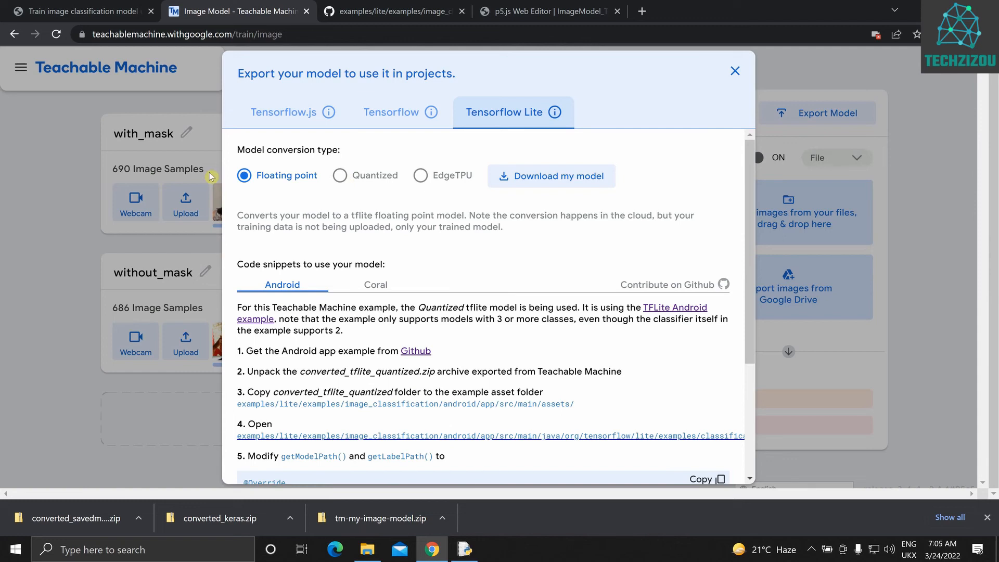
{"action": "left_click", "coordinate": [340, 175]}
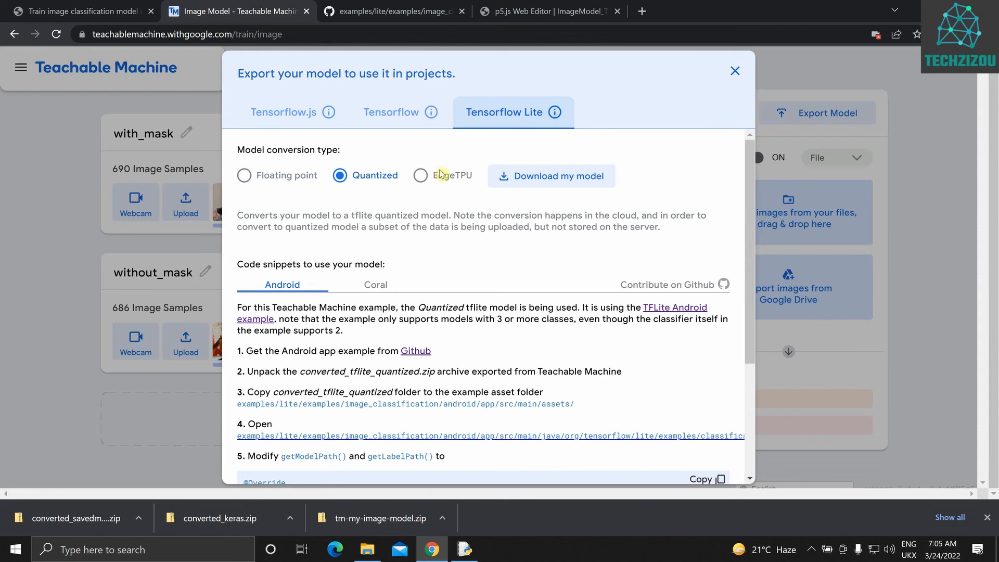
{"action": "left_click", "coordinate": [284, 111]}
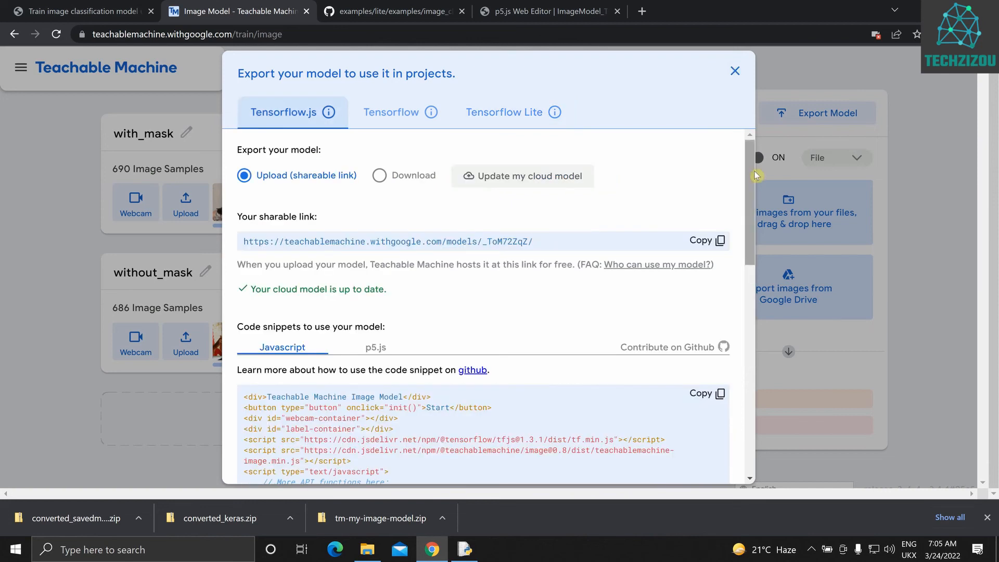
{"action": "left_click_drag", "start_coordinate": [751, 167], "coordinate": [761, 142]}
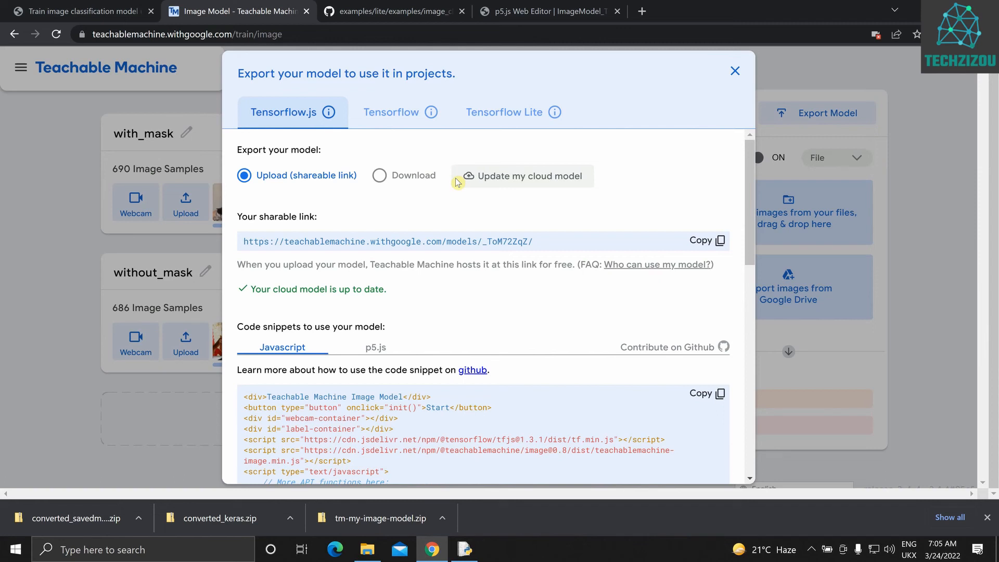
{"action": "left_click", "coordinate": [735, 71]}
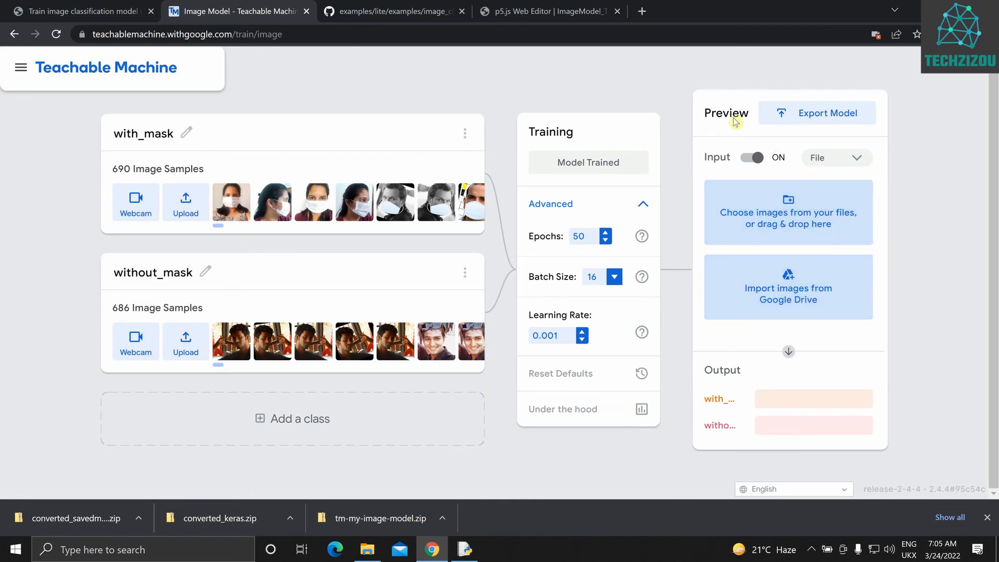
Load the image of the woman wearing a mask from the Desktop folder into the model preview and check its class output
{"action": "left_click", "coordinate": [780, 226]}
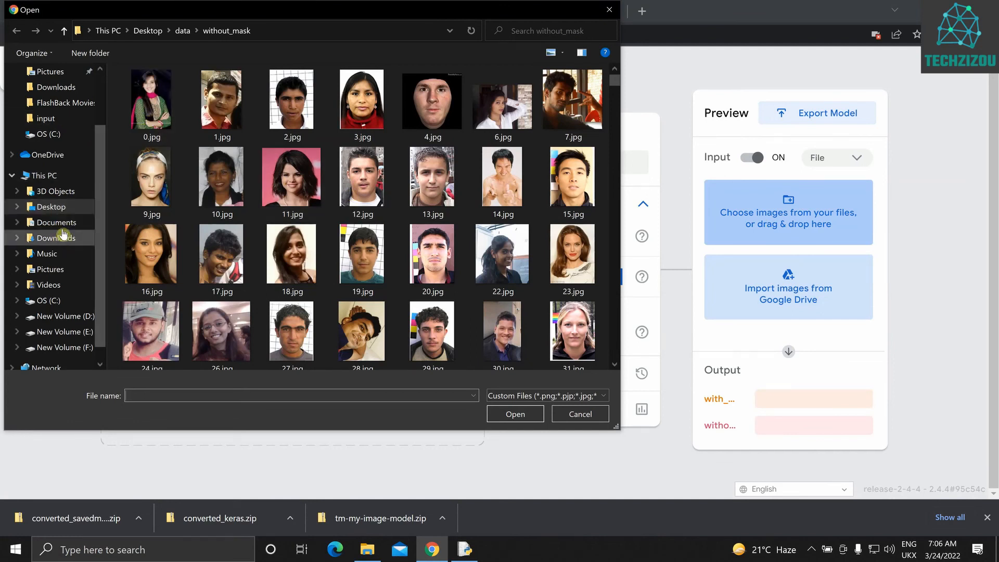
{"action": "left_click", "coordinate": [52, 207]}
{"action": "double_click", "coordinate": [378, 128]}
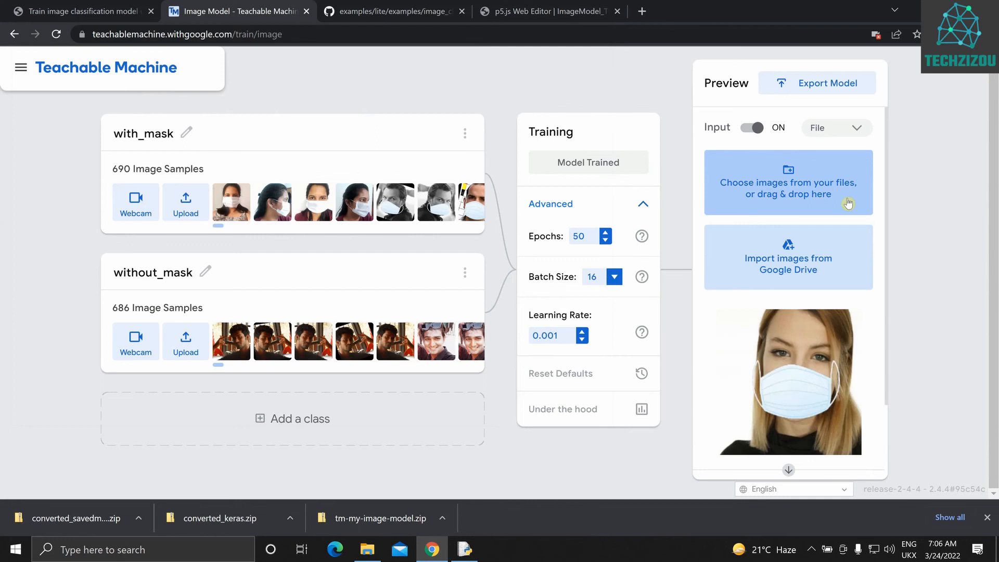
{"action": "scroll", "coordinate": [850, 312], "scroll_direction": "down", "scroll_amount": 2}
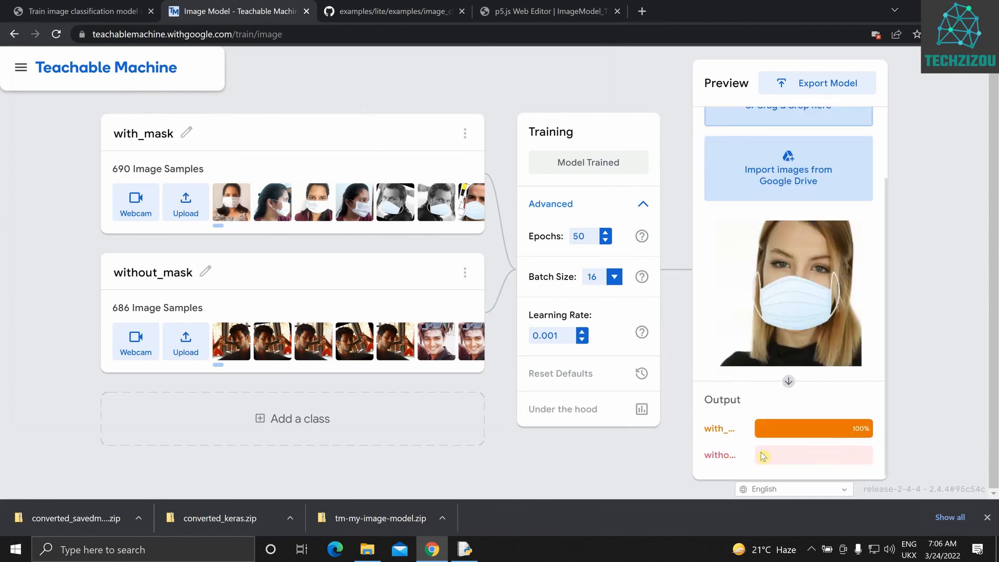
{"action": "scroll", "coordinate": [765, 346], "scroll_direction": "up", "scroll_amount": 2}
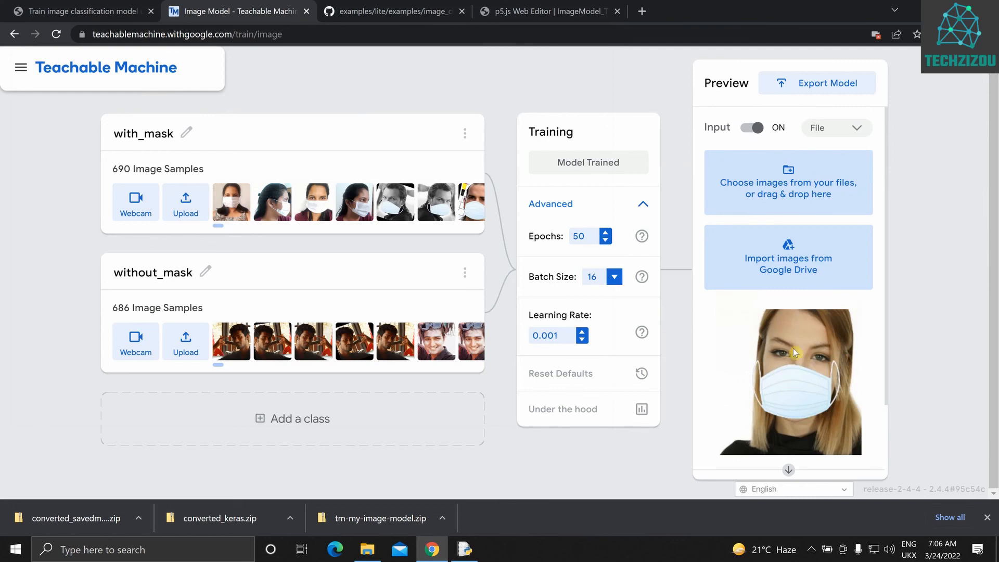
{"action": "scroll", "coordinate": [793, 348], "scroll_direction": "down", "scroll_amount": 1}
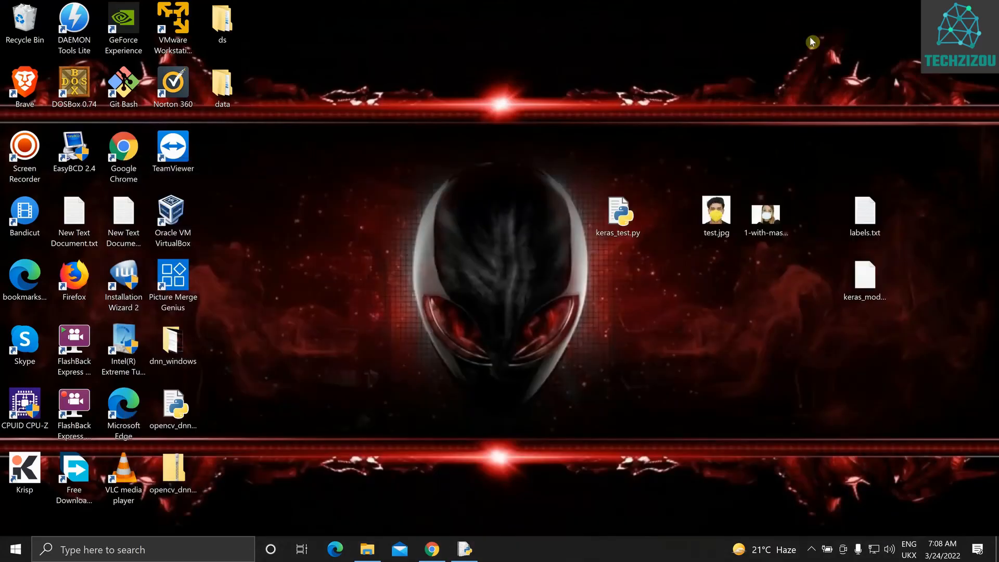
View test.jpg from the desktop in Photos, minimize the viewer, and switch back to Chrome
{"action": "double_click", "coordinate": [716, 210]}
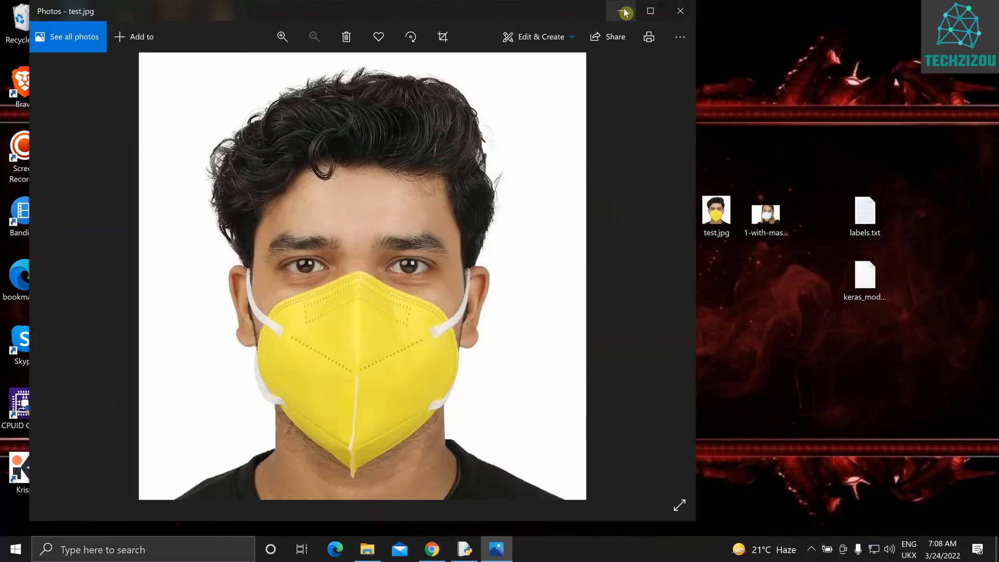
{"action": "left_click", "coordinate": [621, 11]}
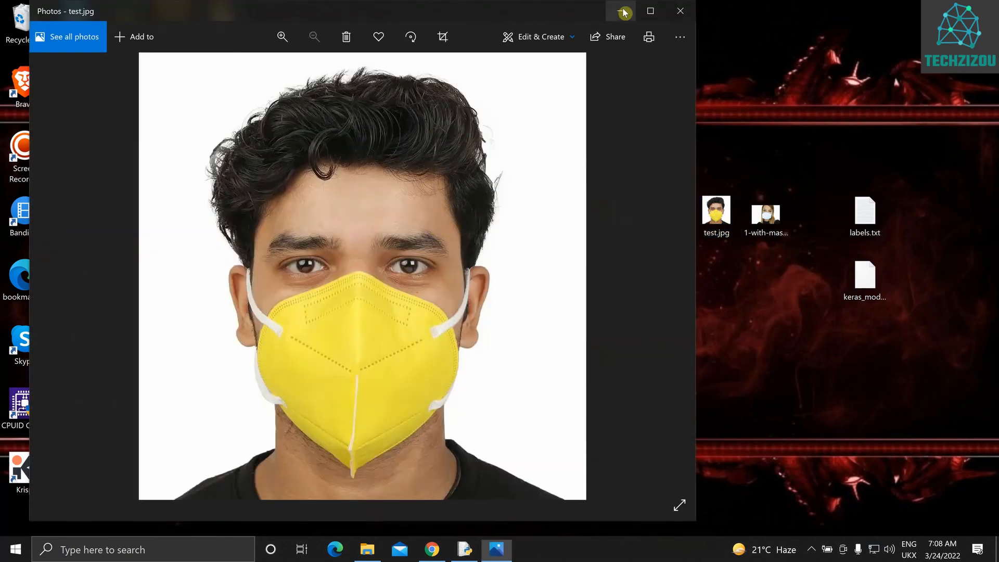
{"action": "left_click", "coordinate": [435, 549]}
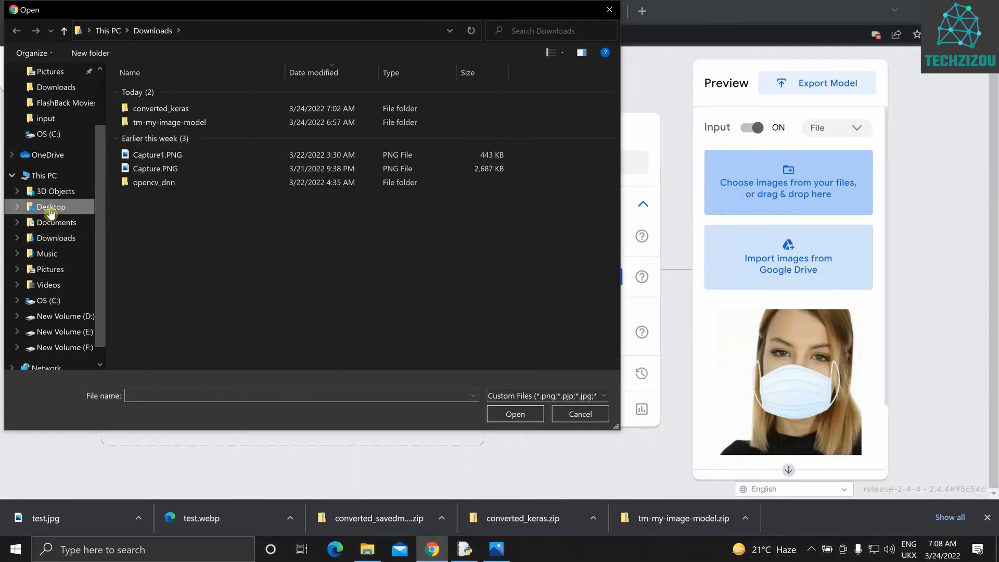
Load test.jpg from the Desktop folder as the preview input and check the class output
{"action": "left_click", "coordinate": [50, 208]}
{"action": "double_click", "coordinate": [439, 104]}
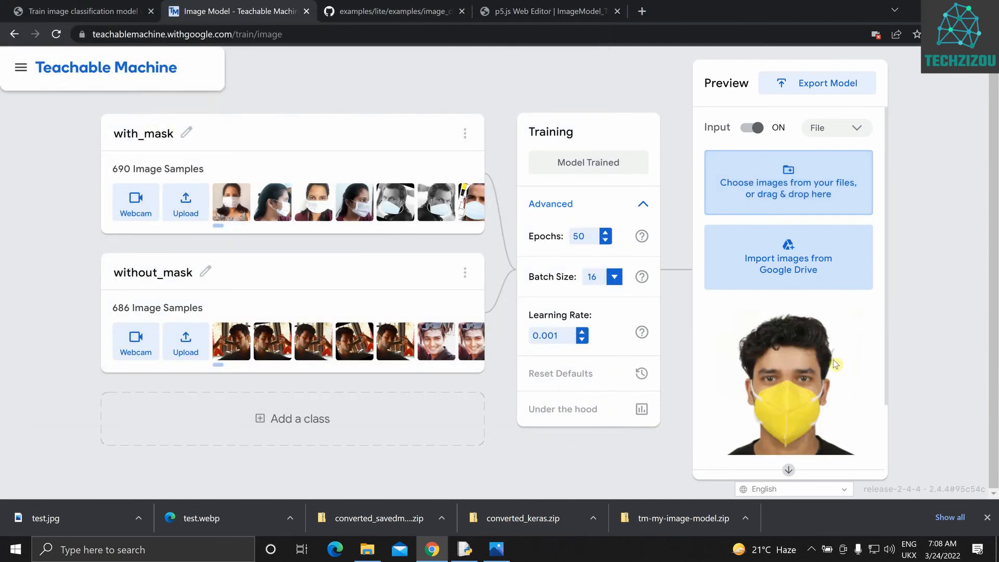
{"action": "scroll", "coordinate": [832, 357], "scroll_direction": "down", "scroll_amount": 2}
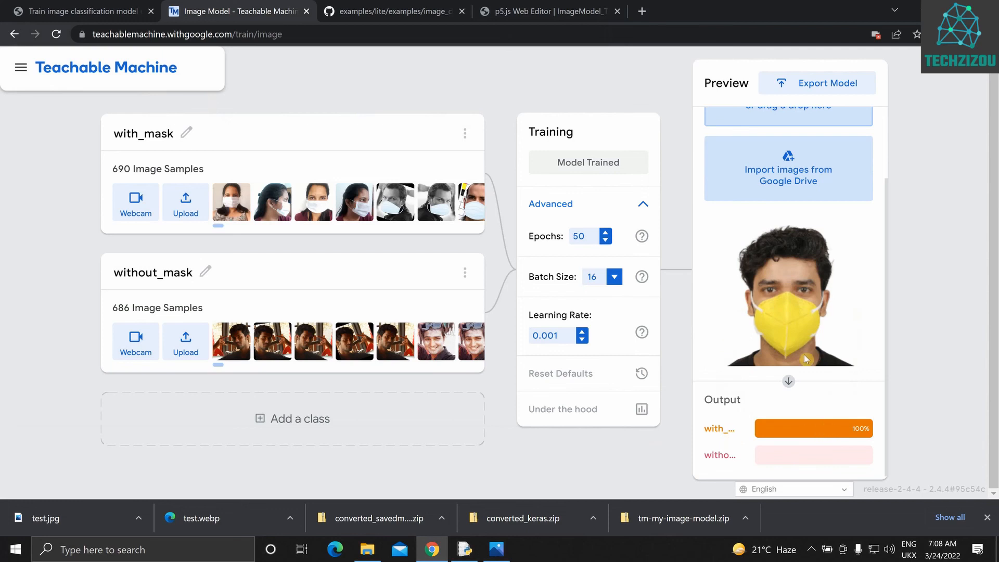
{"action": "scroll", "coordinate": [803, 317], "scroll_direction": "up", "scroll_amount": 2}
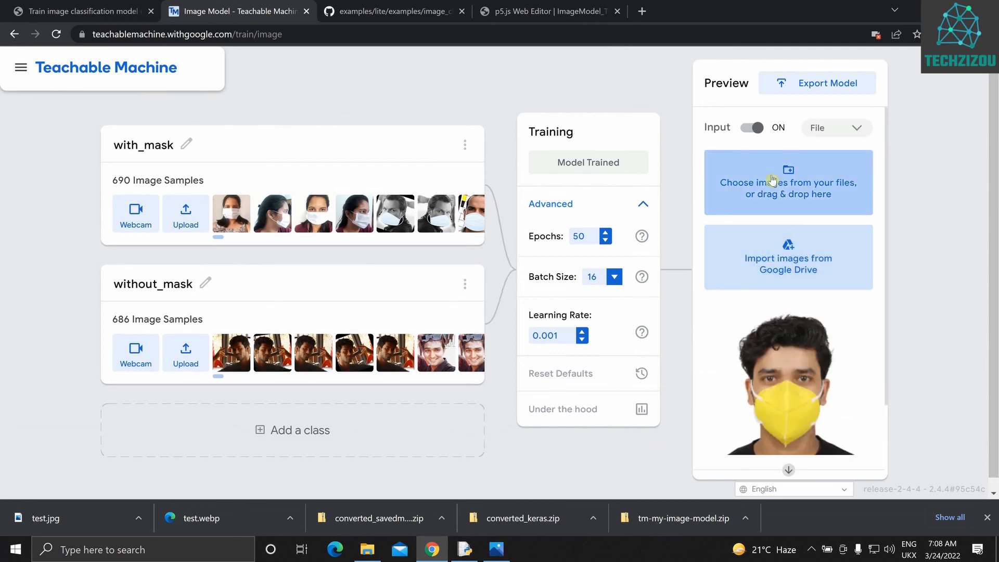
Test the model with the live Webcam input, and switch the preview input back to File
{"action": "left_click", "coordinate": [850, 137]}
{"action": "left_click", "coordinate": [832, 145]}
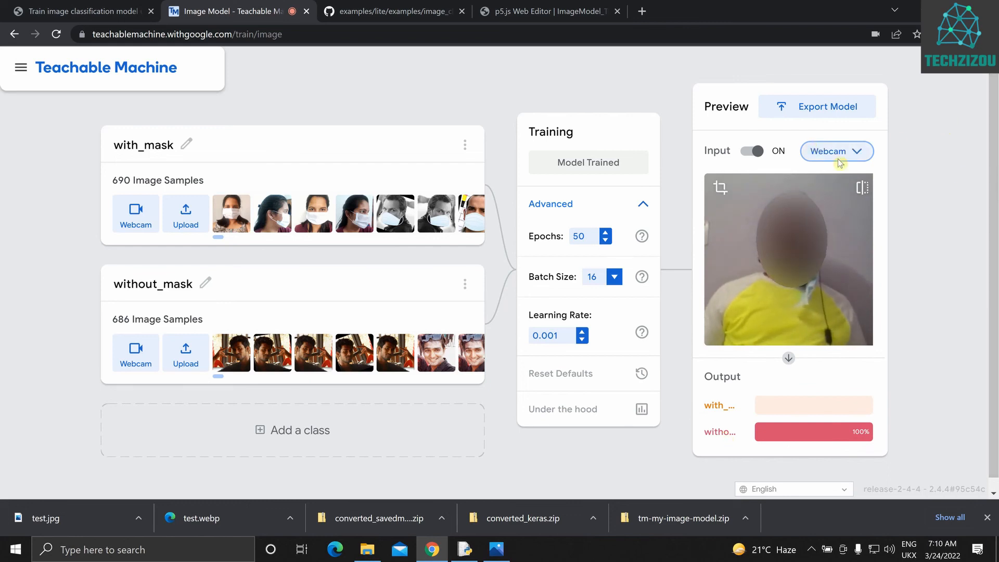
{"action": "left_click", "coordinate": [809, 150]}
{"action": "left_click", "coordinate": [825, 176]}
{"action": "scroll", "coordinate": [815, 204], "scroll_direction": "down", "scroll_amount": 2}
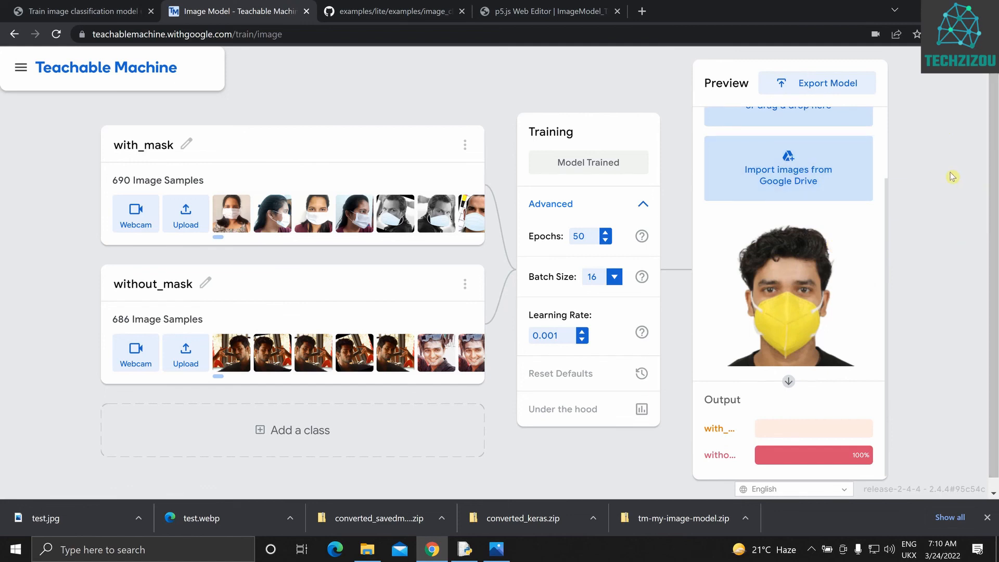
{"action": "scroll", "coordinate": [750, 144], "scroll_direction": "up", "scroll_amount": 2}
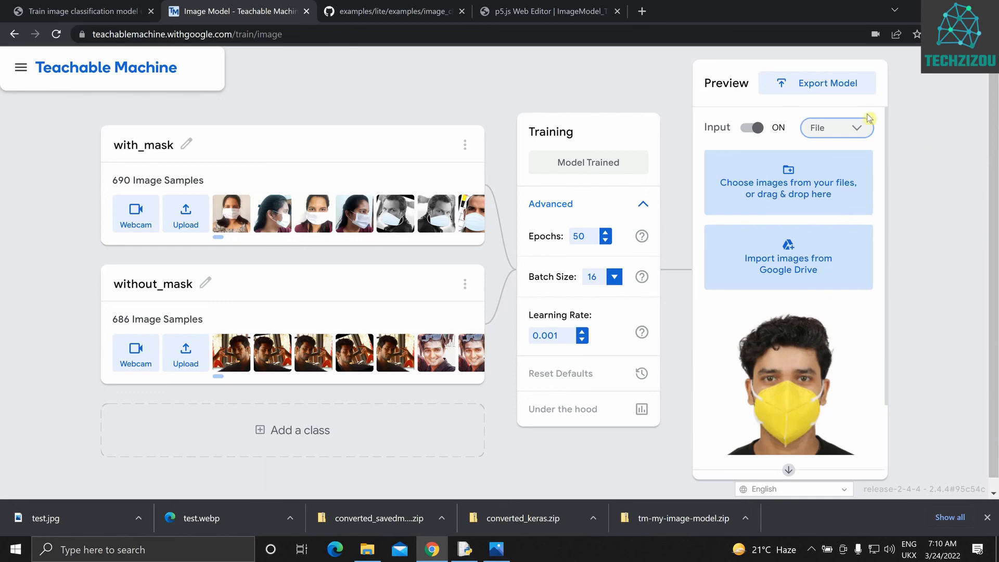
{"action": "left_click", "coordinate": [819, 83]}
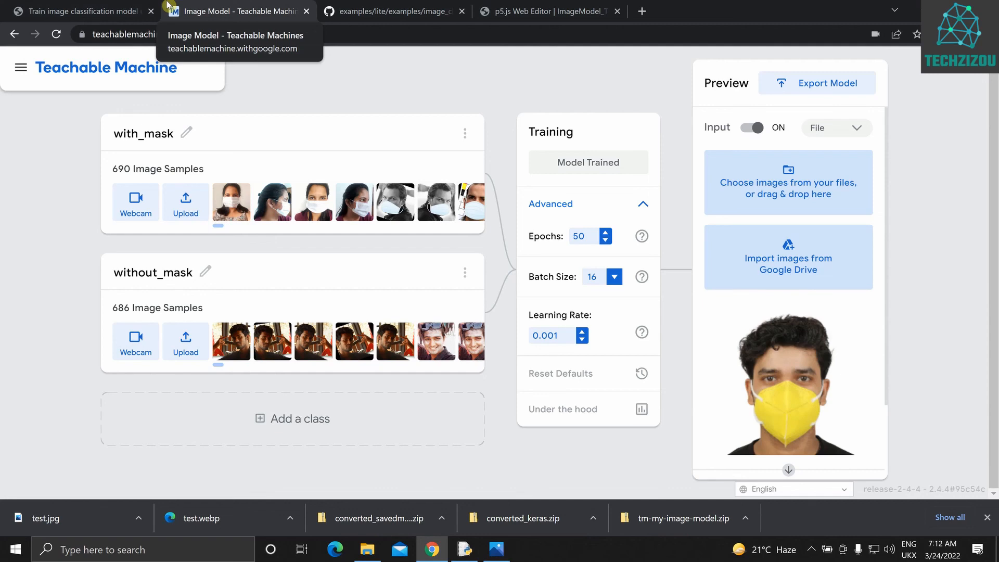
Open the techzizou.com article on training an image classification model and look through its testing, export, dataset and credits sections
{"action": "left_click", "coordinate": [78, 11]}
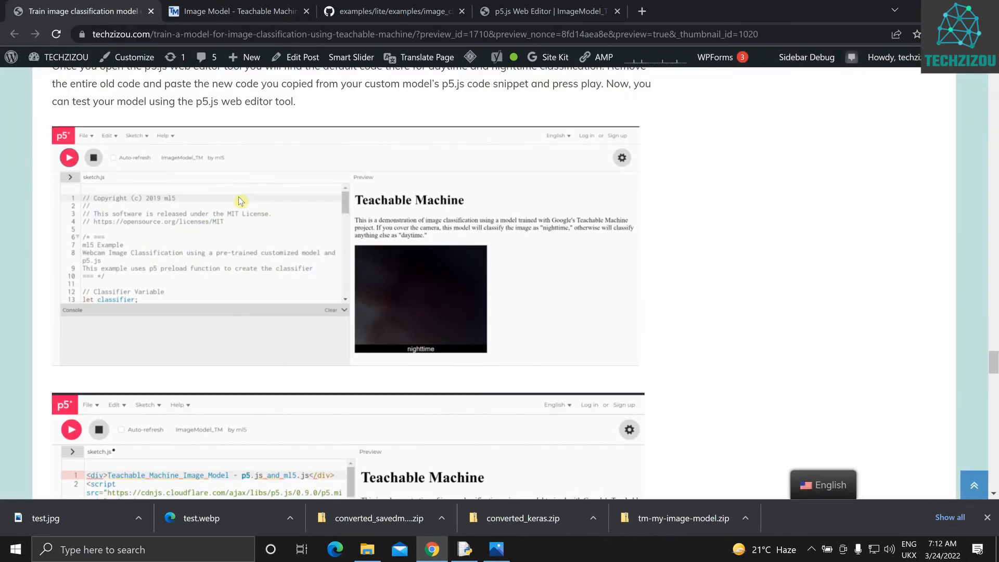
{"action": "scroll", "coordinate": [240, 201], "scroll_direction": "up", "scroll_amount": 20}
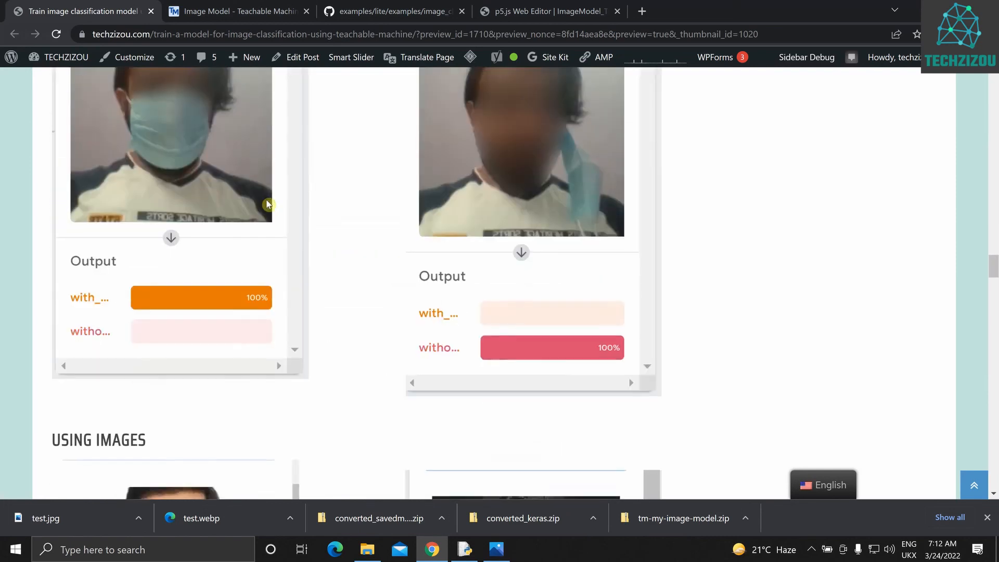
{"action": "scroll", "coordinate": [267, 203], "scroll_direction": "down", "scroll_amount": 20}
{"action": "scroll", "coordinate": [267, 203], "scroll_direction": "down", "scroll_amount": 5}
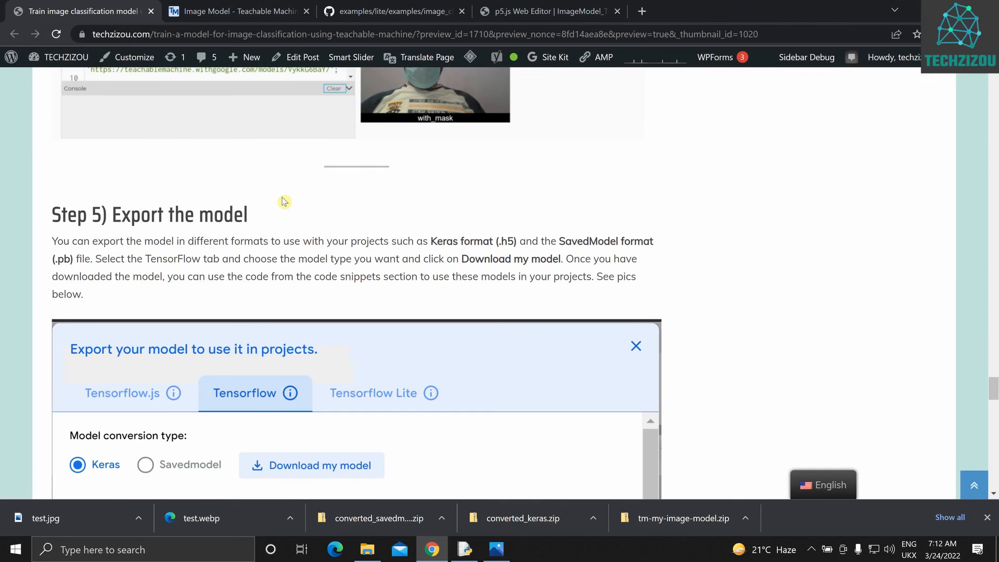
{"action": "scroll", "coordinate": [284, 202], "scroll_direction": "down", "scroll_amount": 20}
{"action": "scroll", "coordinate": [323, 179], "scroll_direction": "up", "scroll_amount": 8}
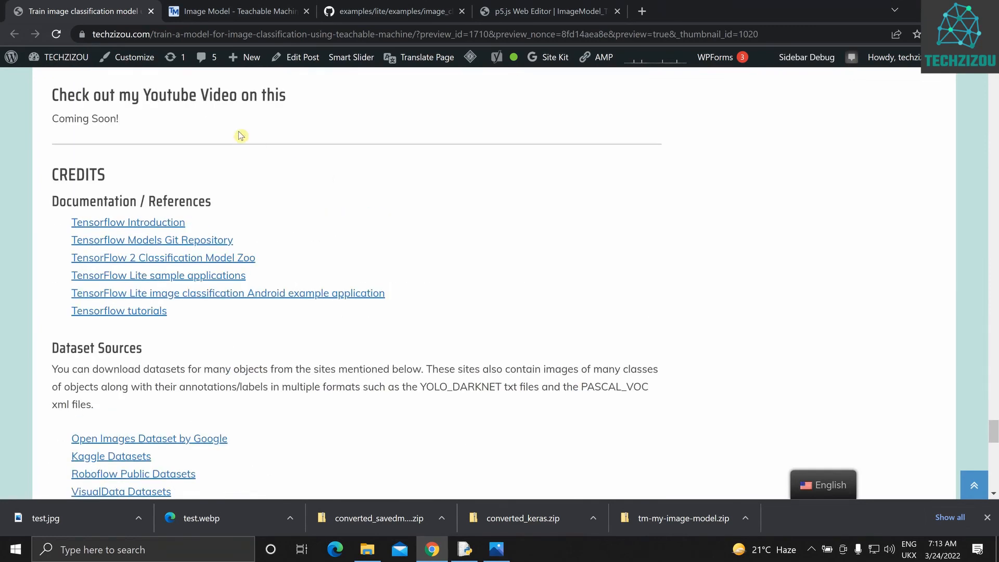
{"action": "scroll", "coordinate": [240, 136], "scroll_direction": "up", "scroll_amount": 6}
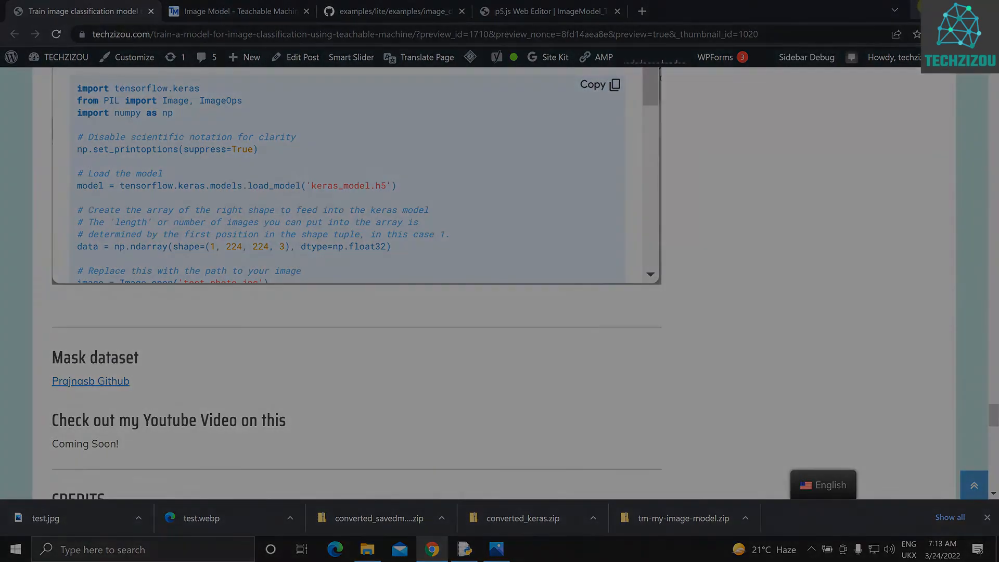